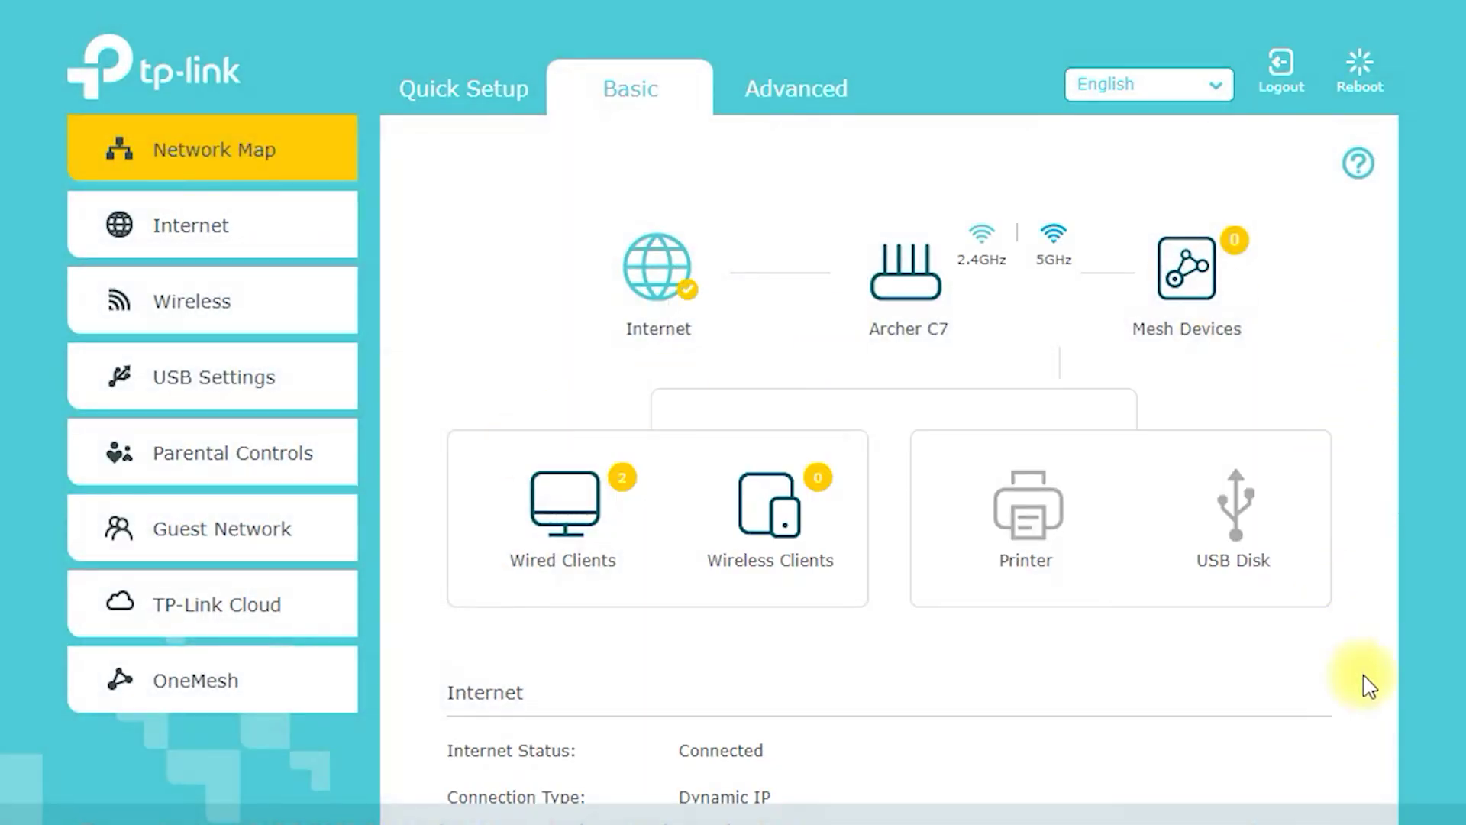
Inspect the router's wireless network details on the Network Map.
{"action": "left_click_drag", "start_coordinate": [664, 357], "coordinate": [723, 284]}
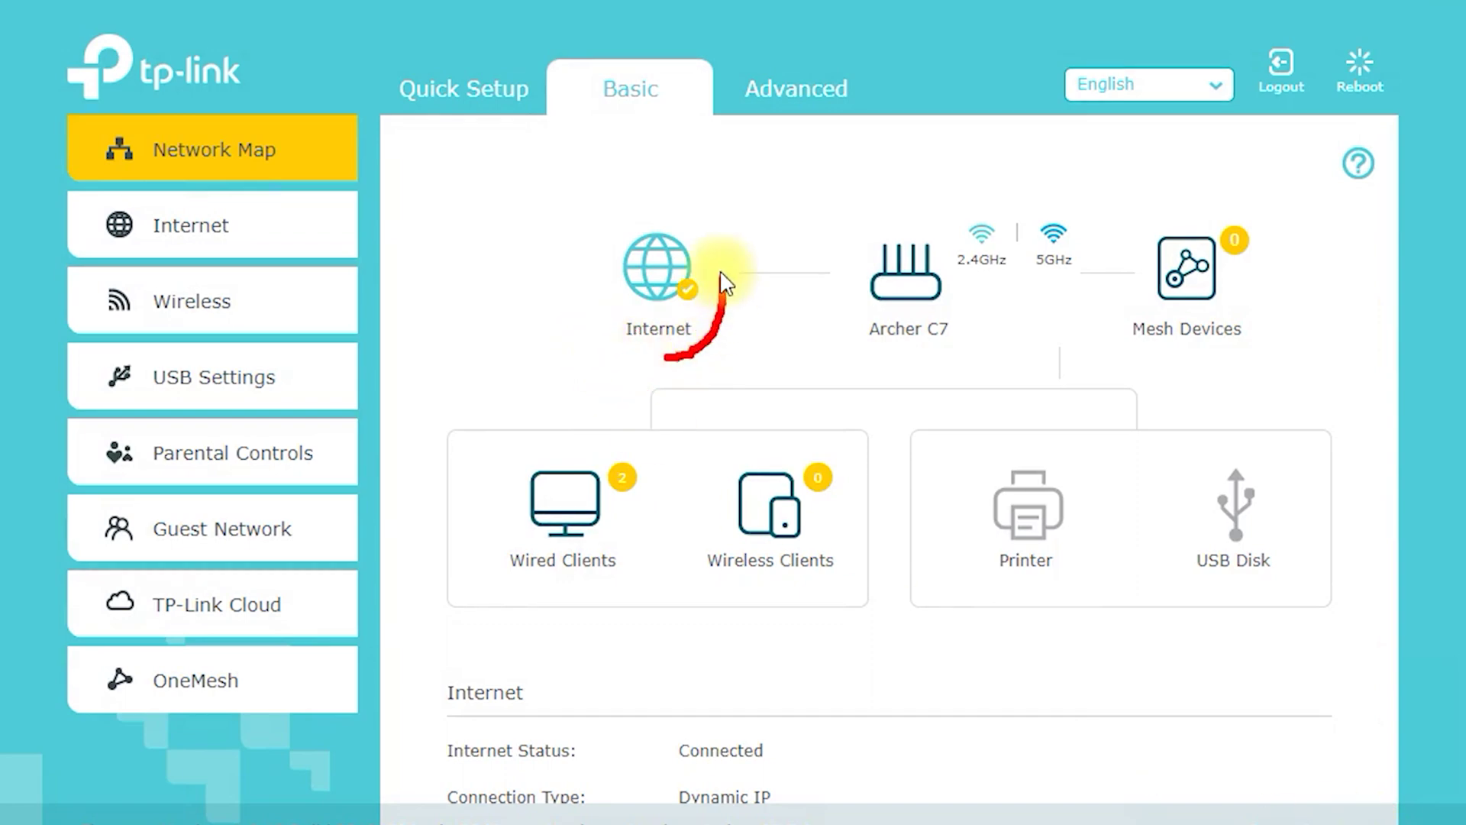
{"action": "left_click_drag", "start_coordinate": [633, 348], "coordinate": [669, 356]}
{"action": "left_click_drag", "start_coordinate": [724, 291], "coordinate": [850, 292]}
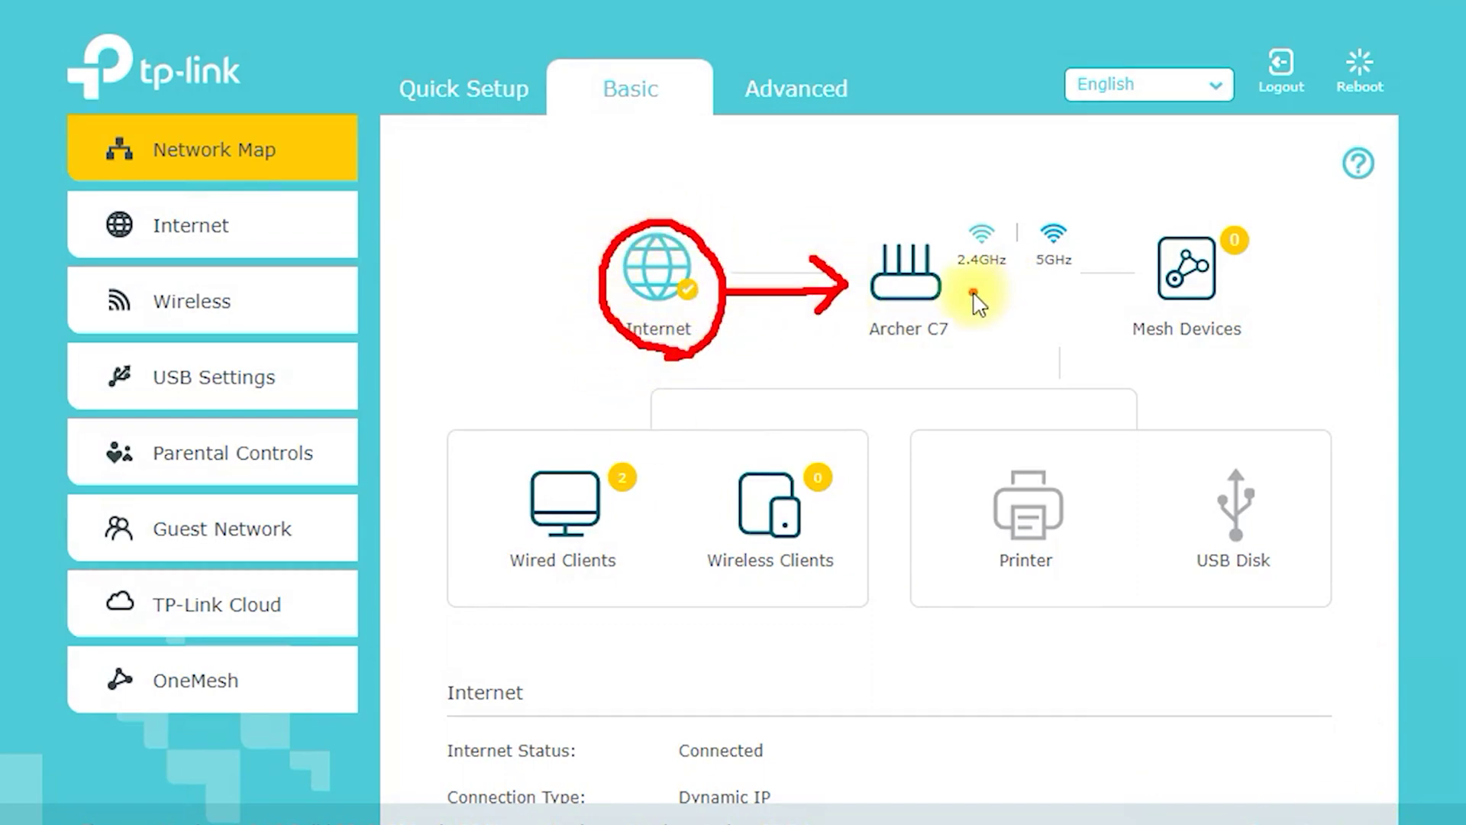
{"action": "mouse_move", "coordinate": [969, 291]}
{"action": "left_mouse_down"}
{"action": "mouse_move", "coordinate": [1066, 282]}
{"action": "mouse_move", "coordinate": [1099, 323]}
{"action": "left_mouse_up"}
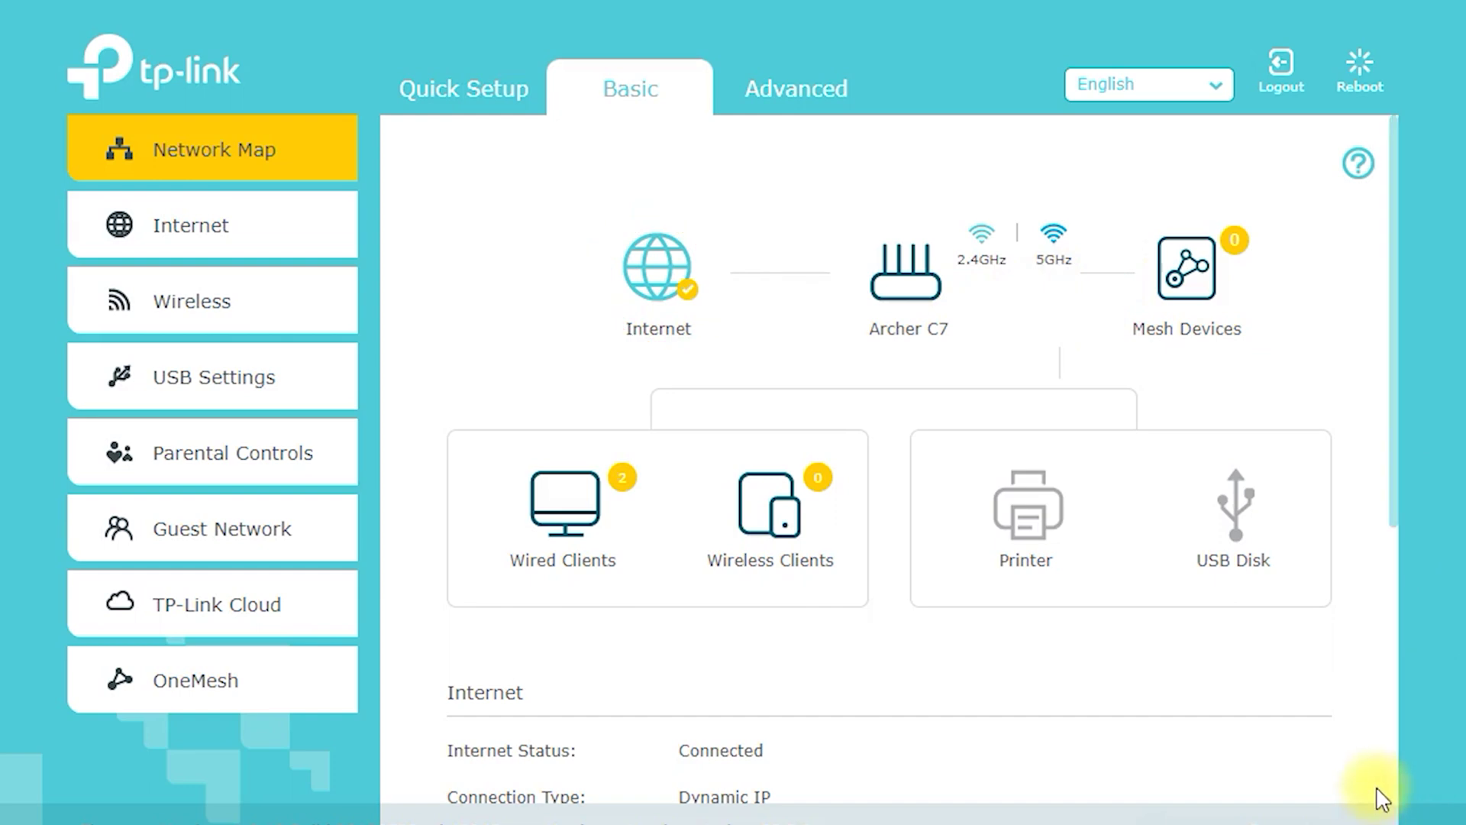
{"action": "left_click", "coordinate": [980, 256]}
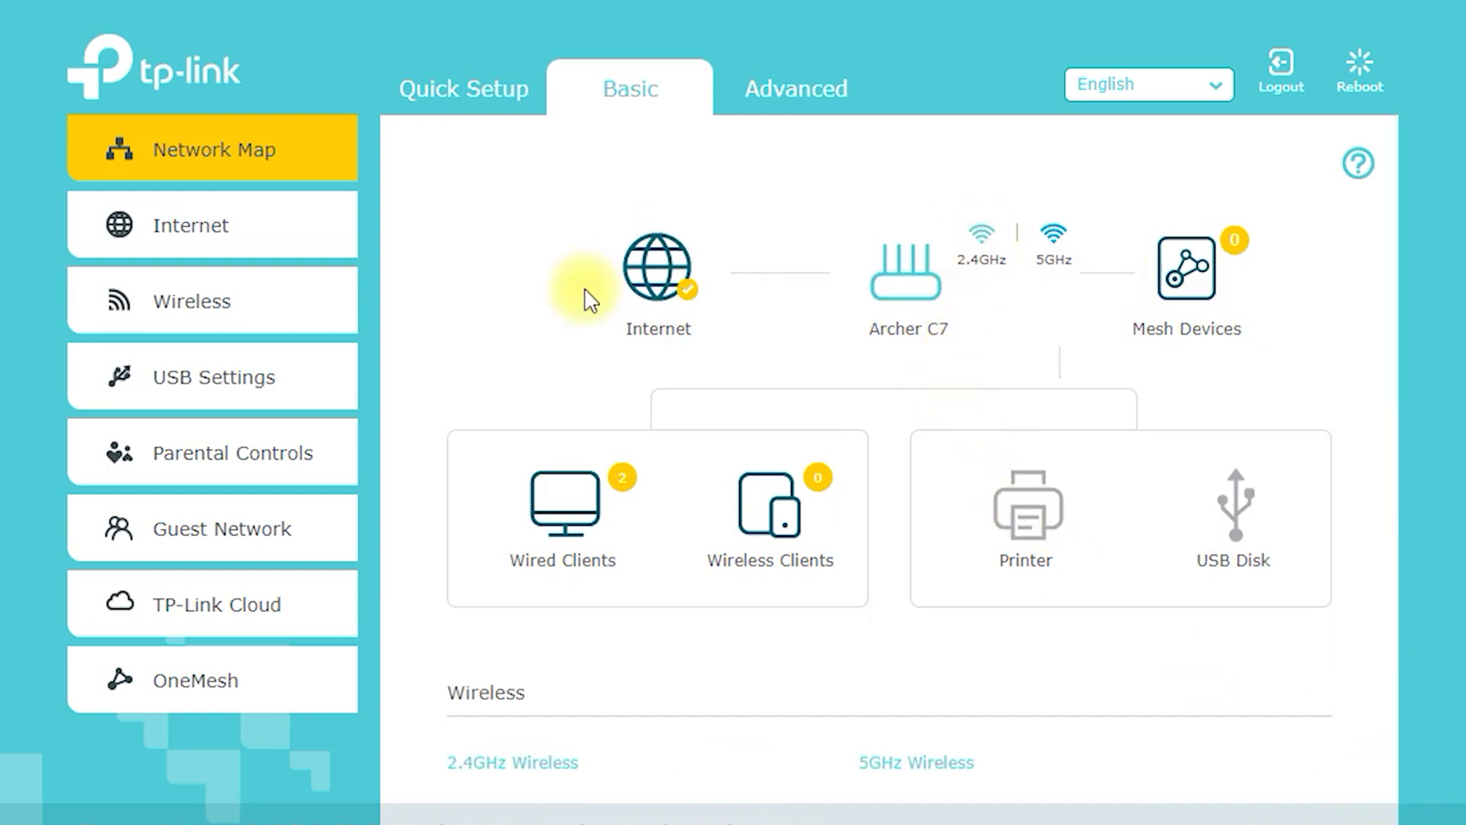
{"action": "scroll", "coordinate": [910, 393], "scroll_direction": "down", "scroll_amount": 5}
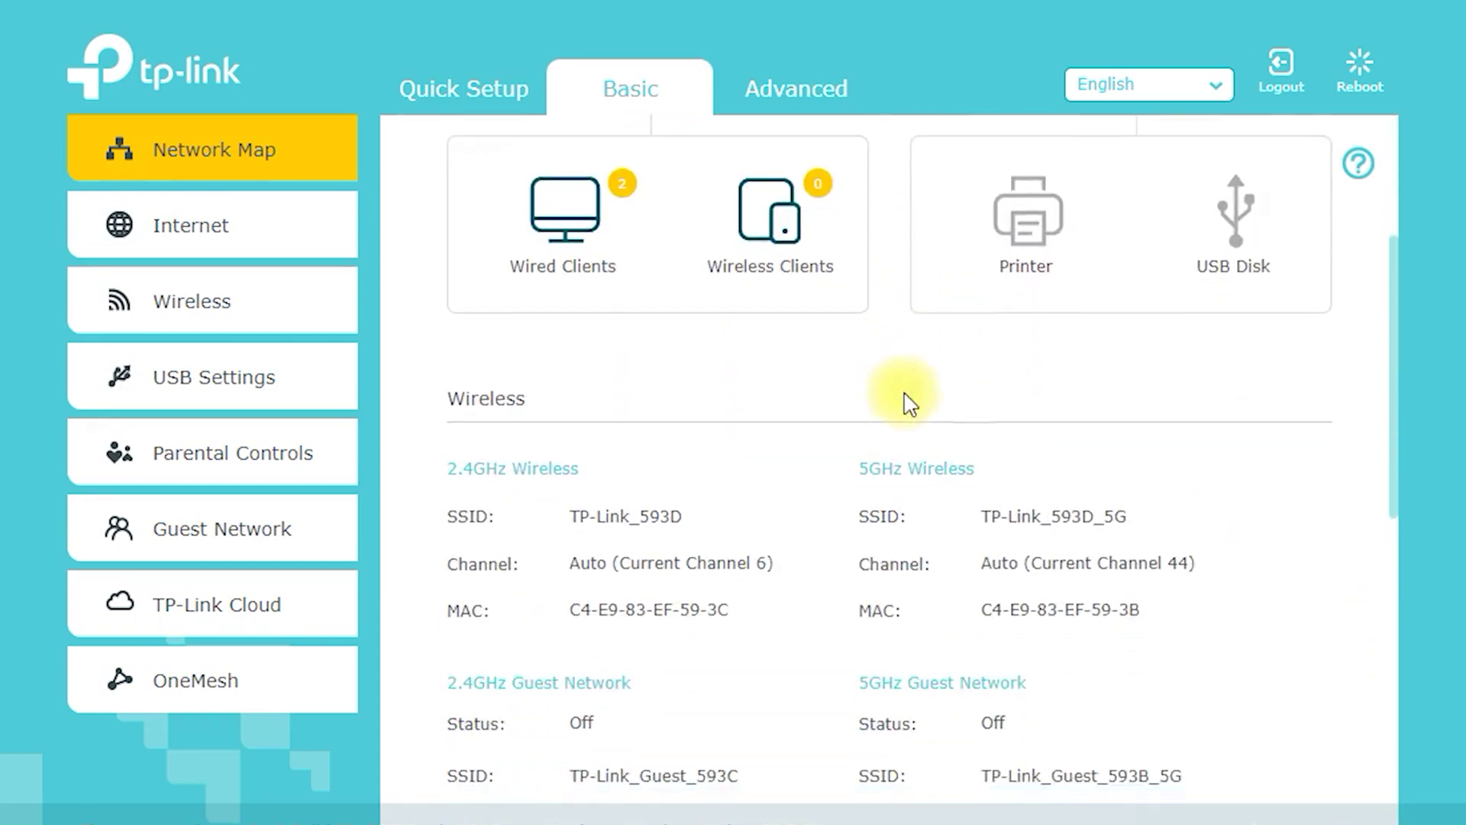
Review the wired and wireless client lists, printer and USB disk details, then go to Internet.
{"action": "left_click", "coordinate": [546, 172]}
{"action": "left_click", "coordinate": [787, 166]}
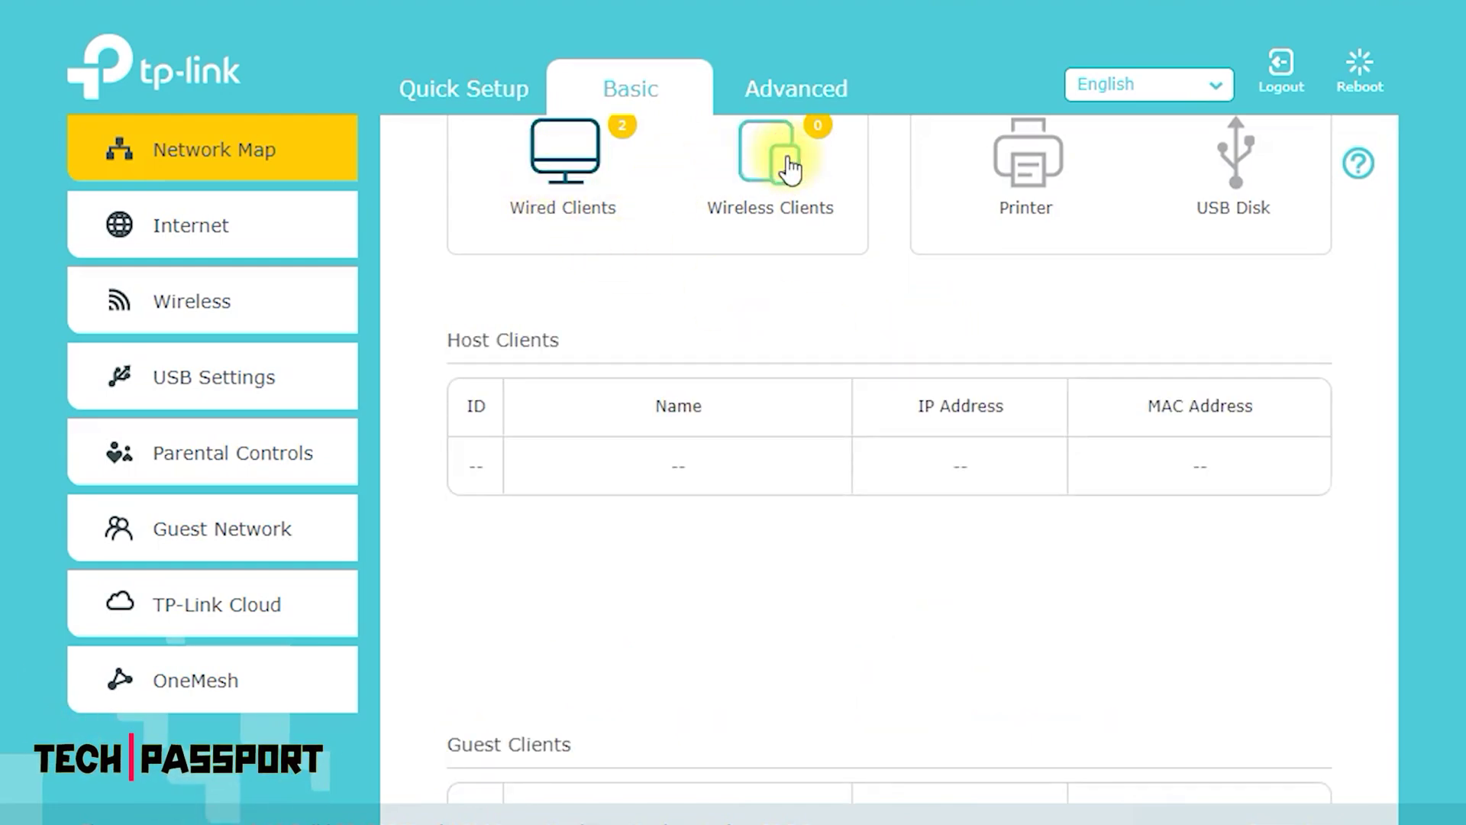
{"action": "scroll", "coordinate": [1016, 172], "scroll_direction": "up", "scroll_amount": 1}
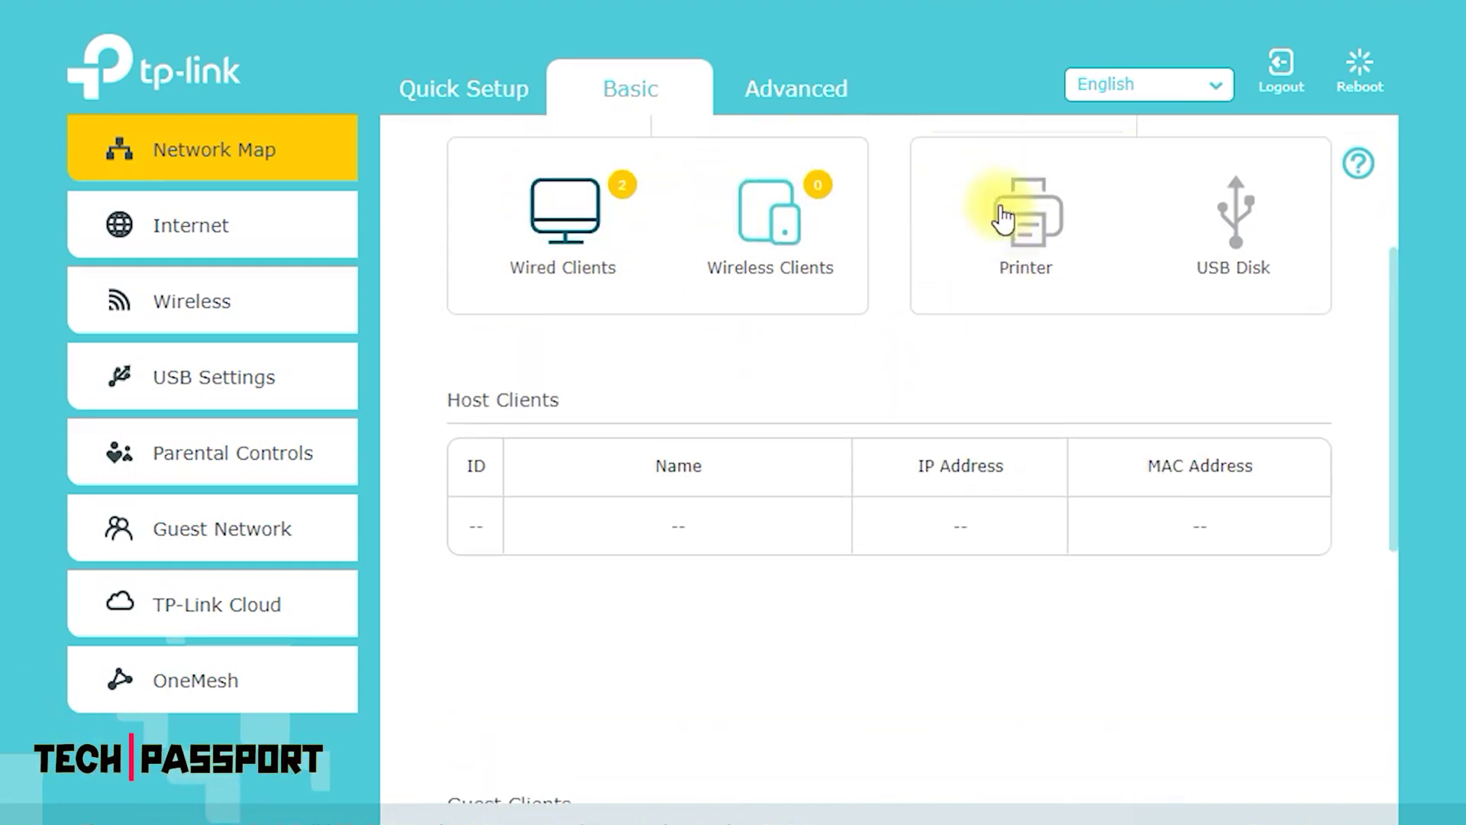
{"action": "left_click", "coordinate": [1031, 244]}
{"action": "left_click", "coordinate": [1256, 223]}
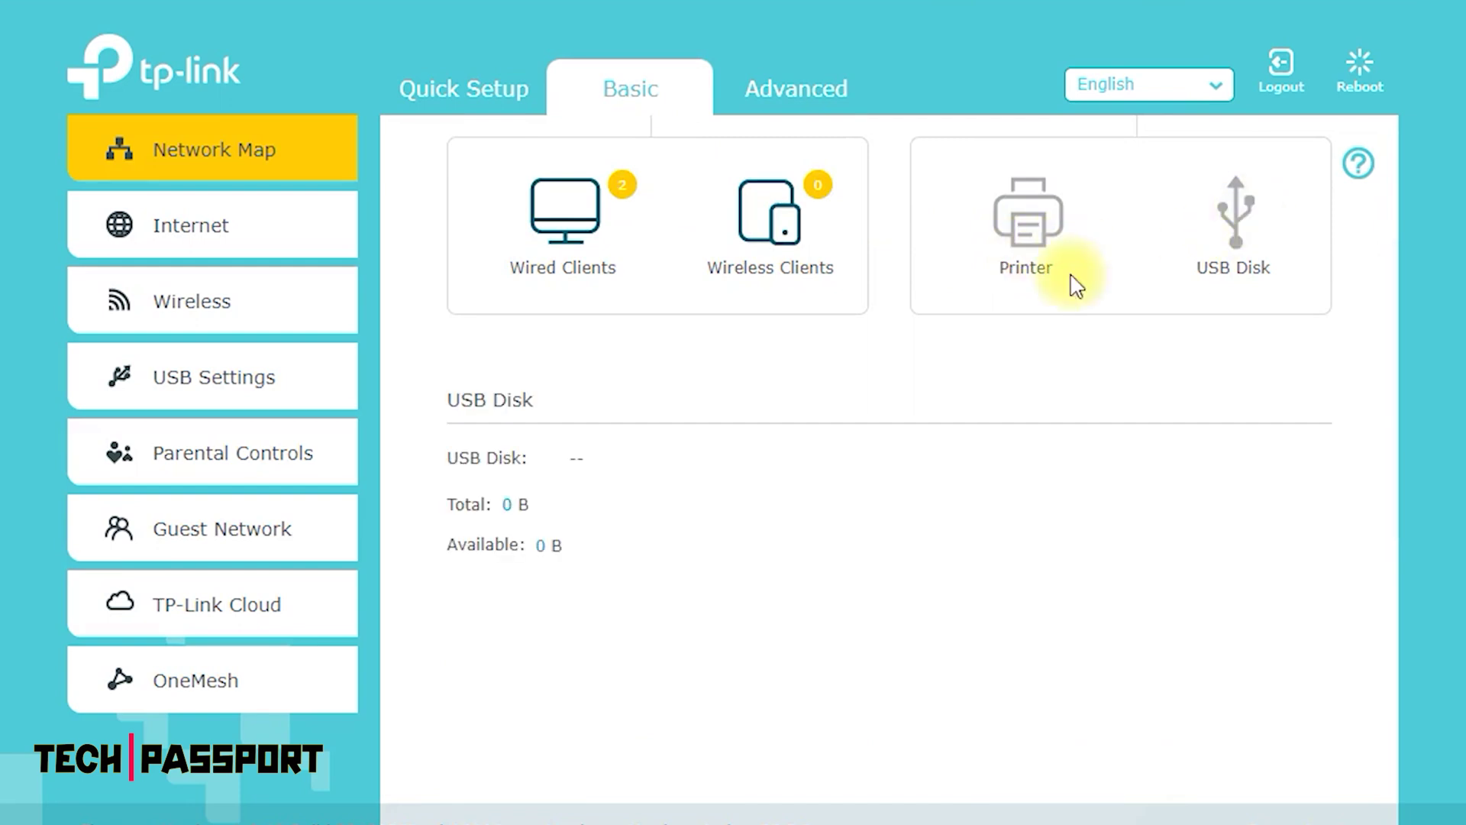
{"action": "left_click", "coordinate": [217, 252]}
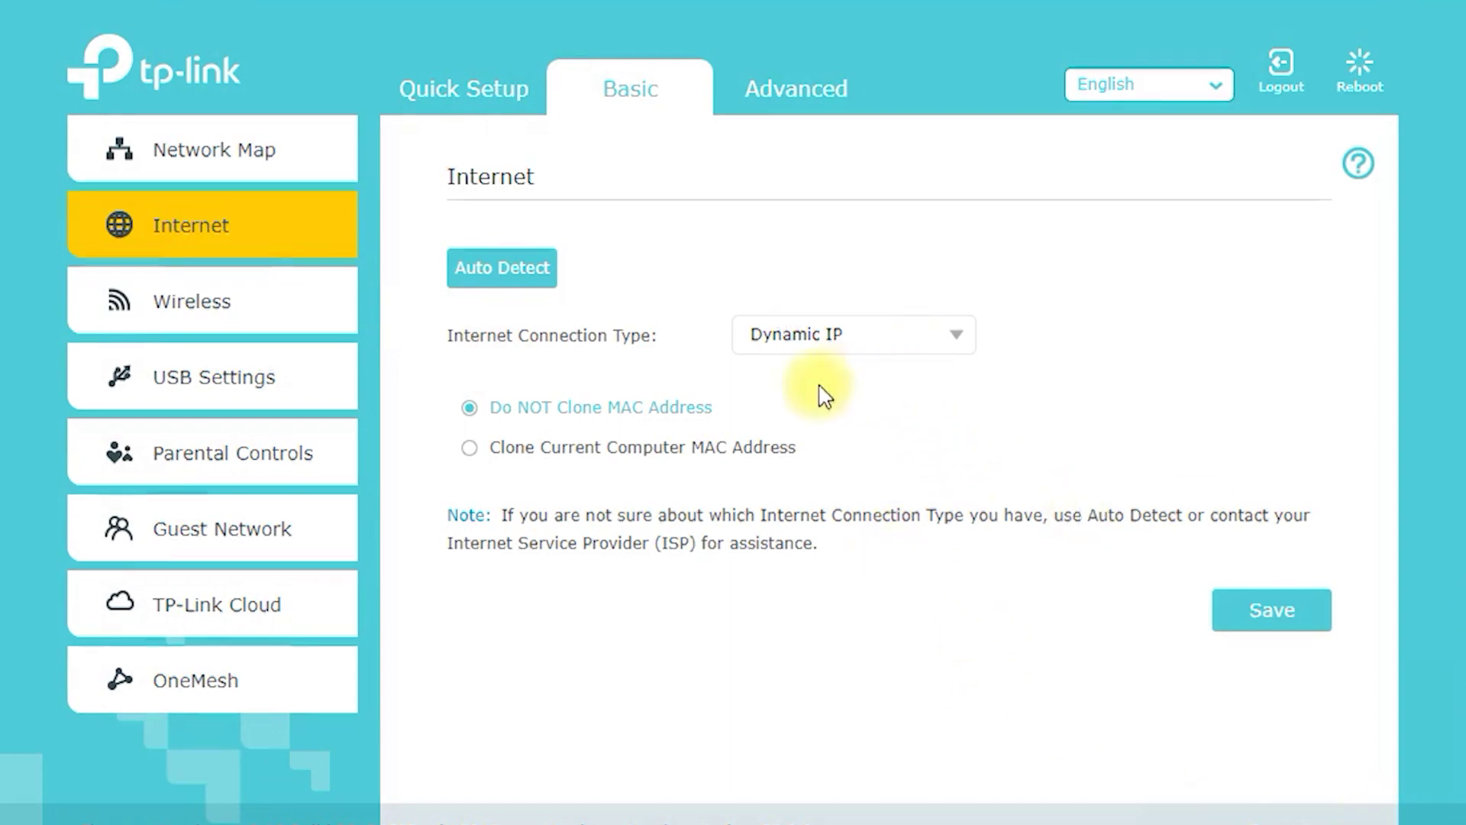
Preview the Static IP and BigPond Cable connection type fields without saving.
{"action": "mouse_move", "coordinate": [766, 381]}
{"action": "left_mouse_down"}
{"action": "mouse_move", "coordinate": [998, 318]}
{"action": "mouse_move", "coordinate": [736, 318]}
{"action": "mouse_move", "coordinate": [786, 383]}
{"action": "left_mouse_up"}
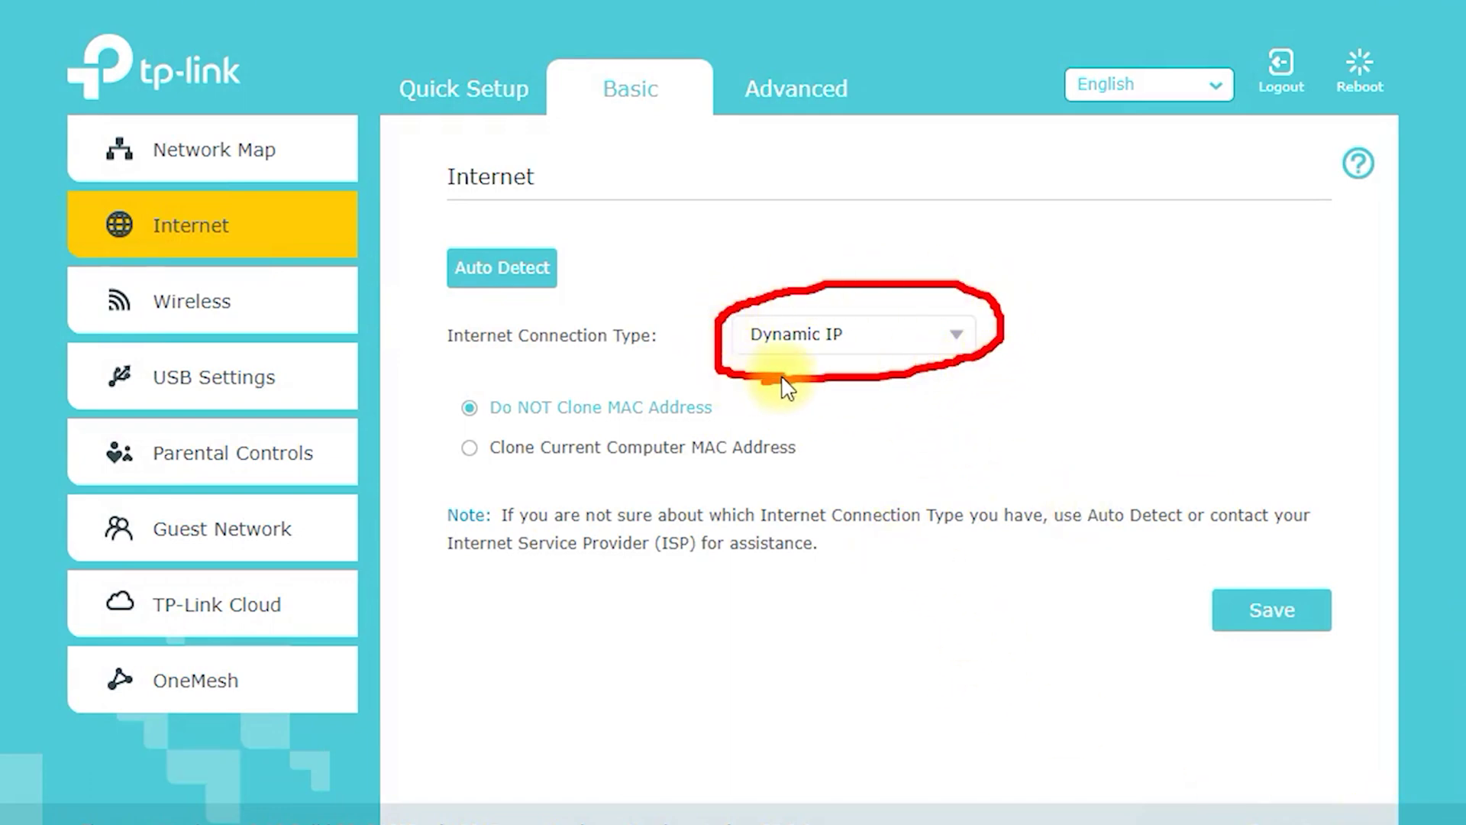
{"action": "left_click_drag", "start_coordinate": [478, 482], "coordinate": [813, 462]}
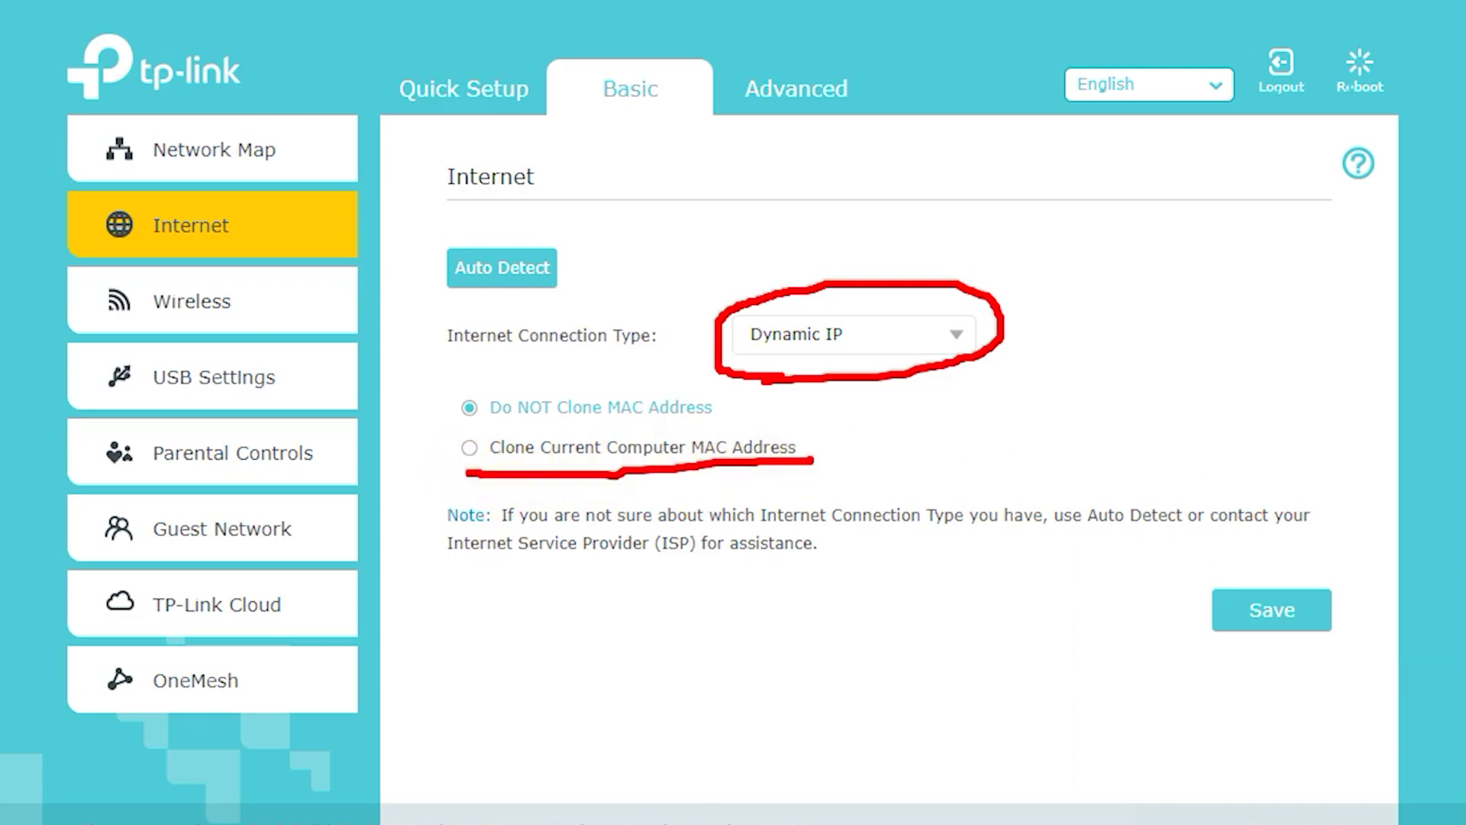
{"action": "key", "text": "Escape"}
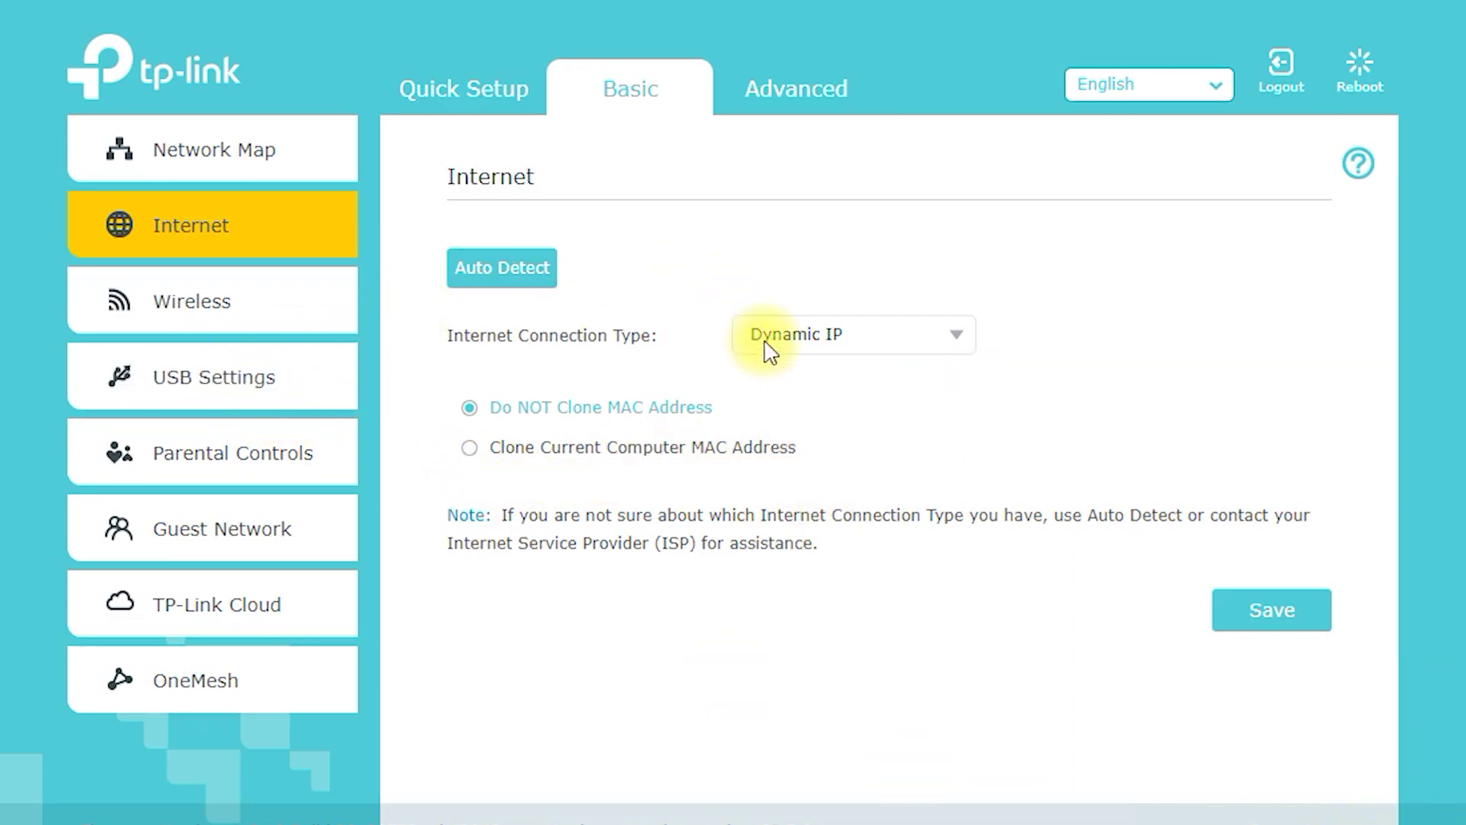
{"action": "left_click", "coordinate": [955, 336]}
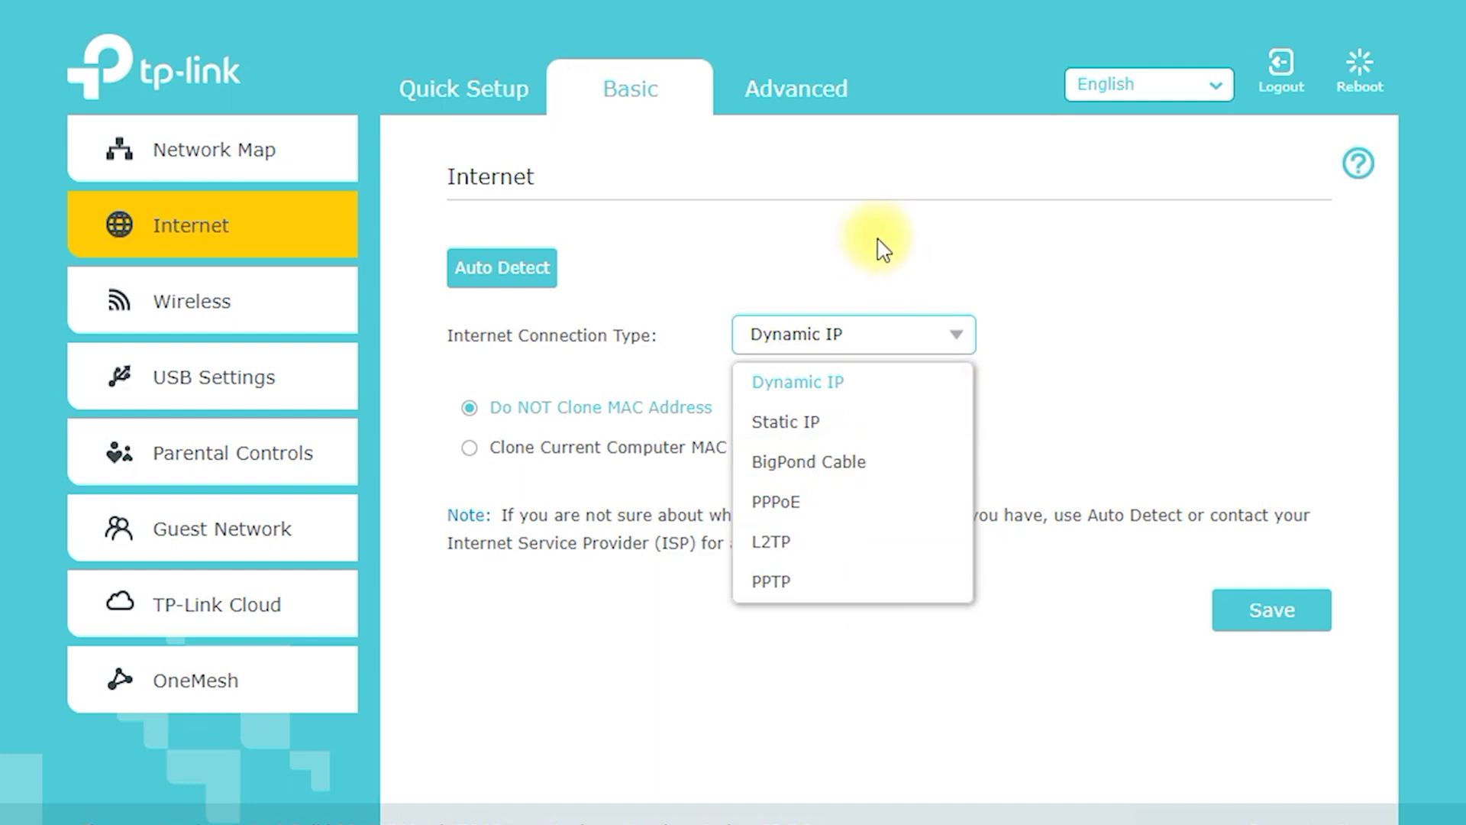
{"action": "left_click", "coordinate": [825, 428]}
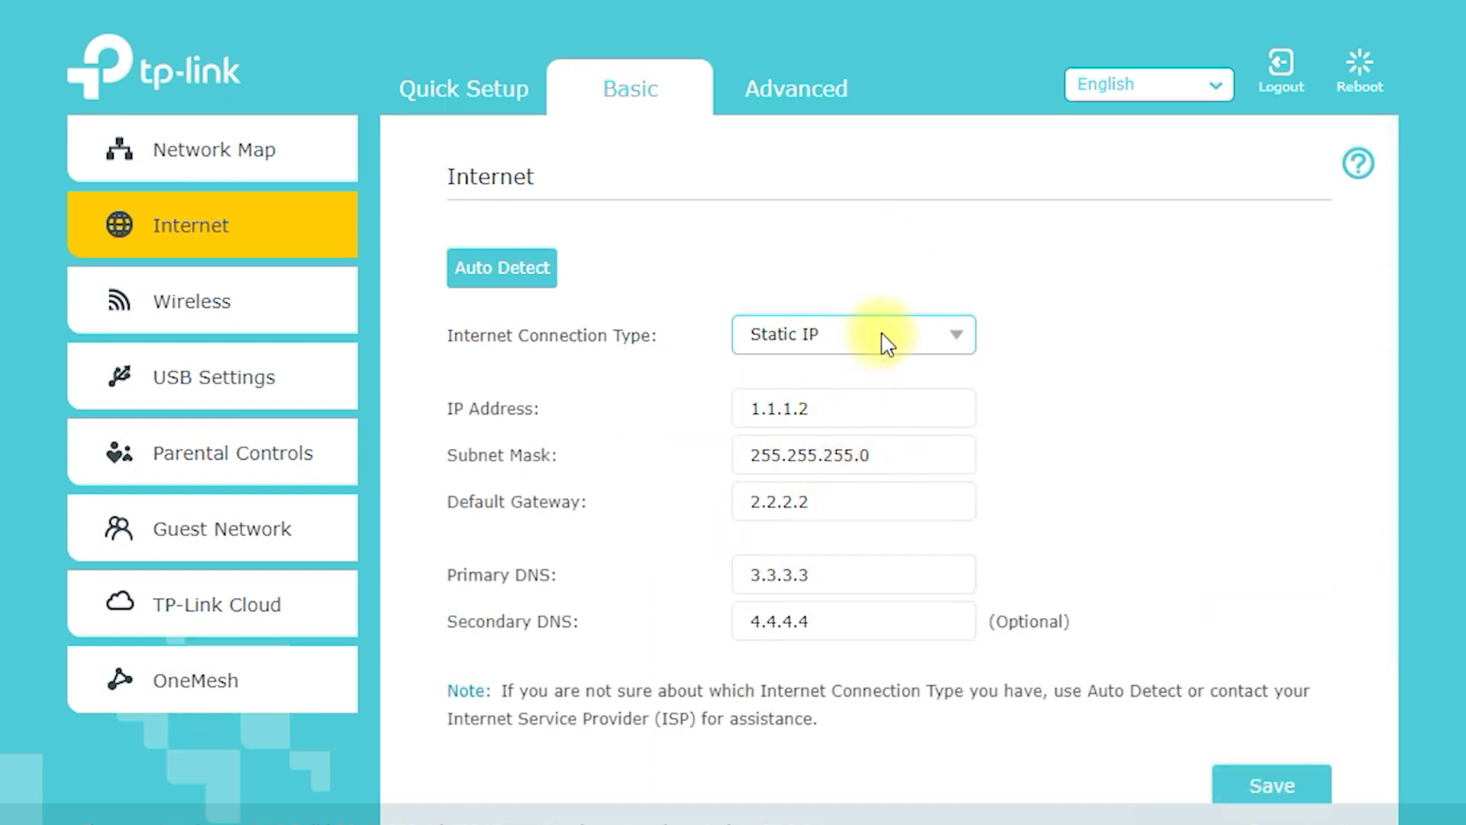
{"action": "left_click", "coordinate": [952, 337]}
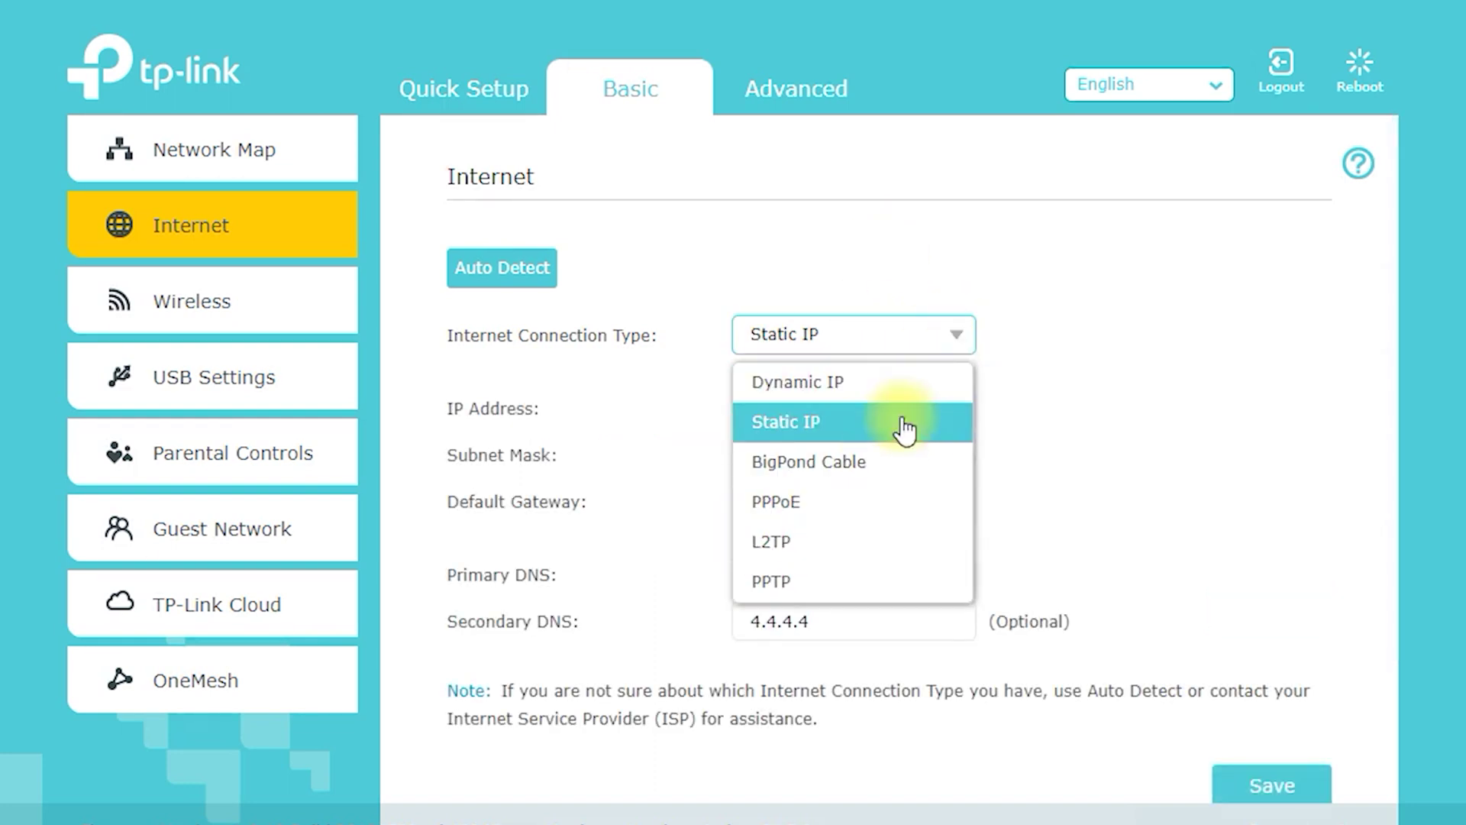
{"action": "left_click", "coordinate": [896, 478]}
Preview the PPPoE, L2TP and PPTP connection types, then move to Wireless.
{"action": "left_click", "coordinate": [945, 343]}
{"action": "left_click", "coordinate": [878, 502]}
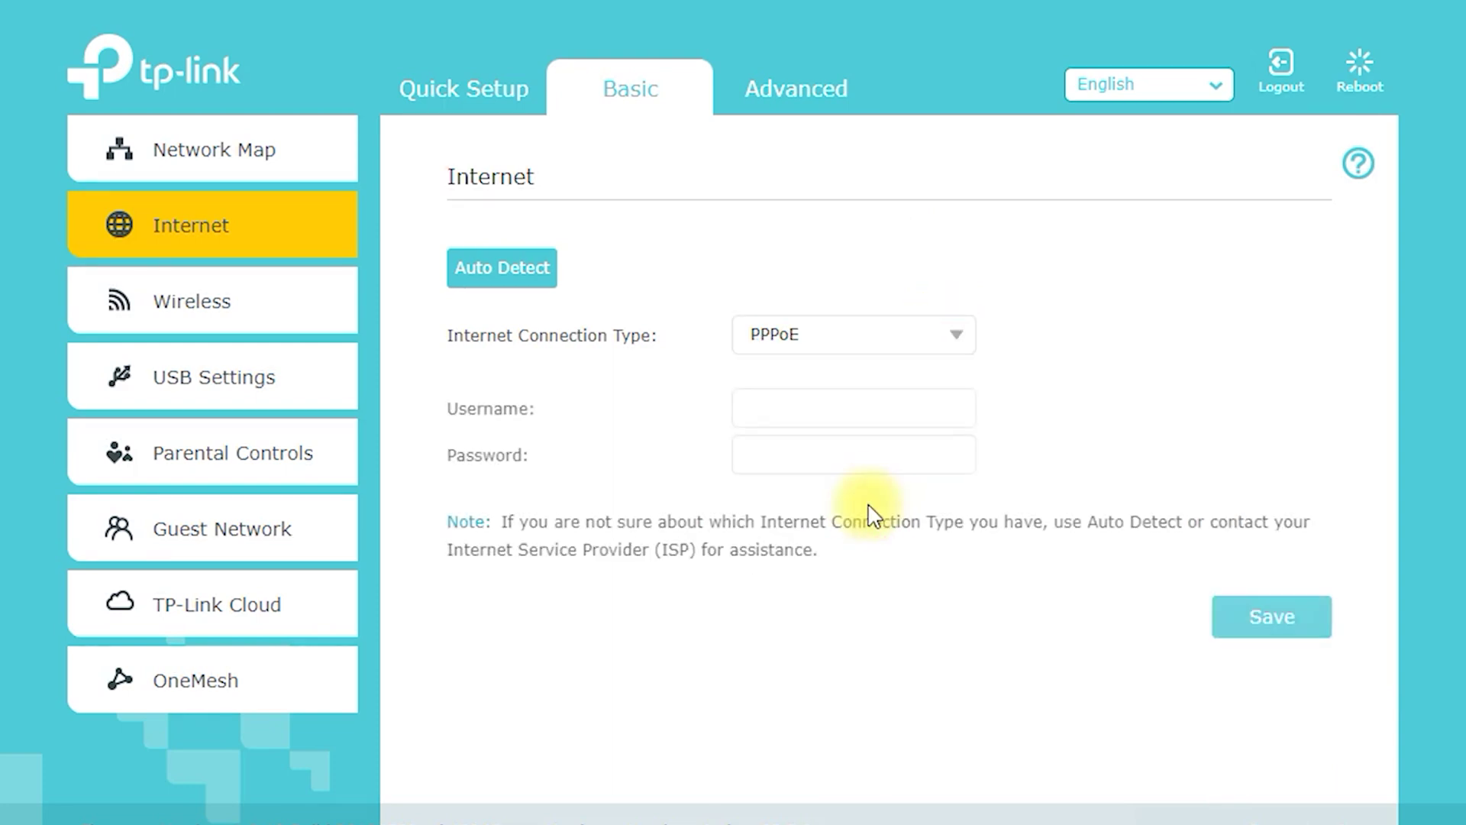
{"action": "left_click", "coordinate": [954, 344]}
{"action": "left_click", "coordinate": [887, 541]}
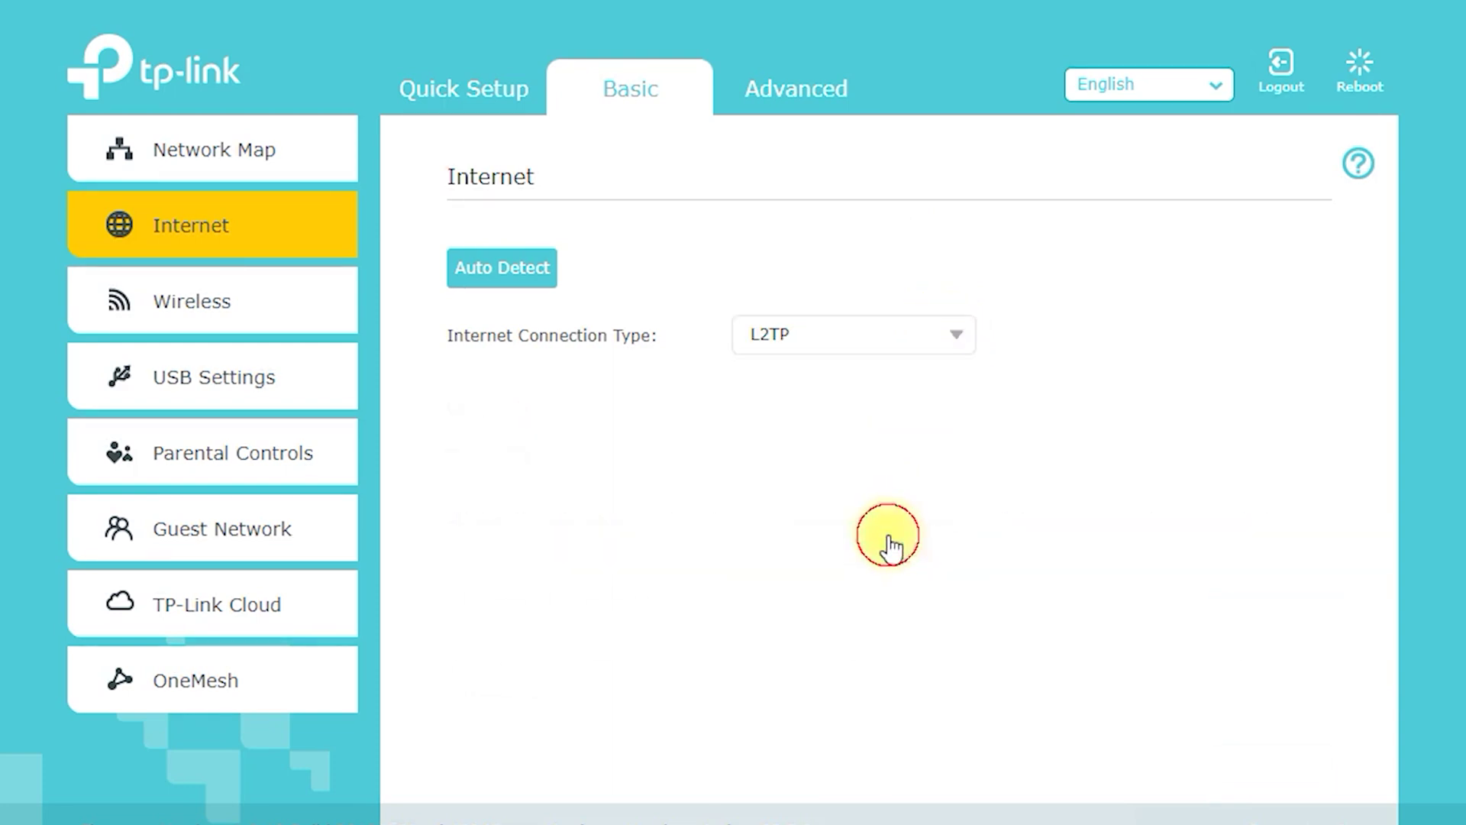
{"action": "left_click", "coordinate": [955, 355]}
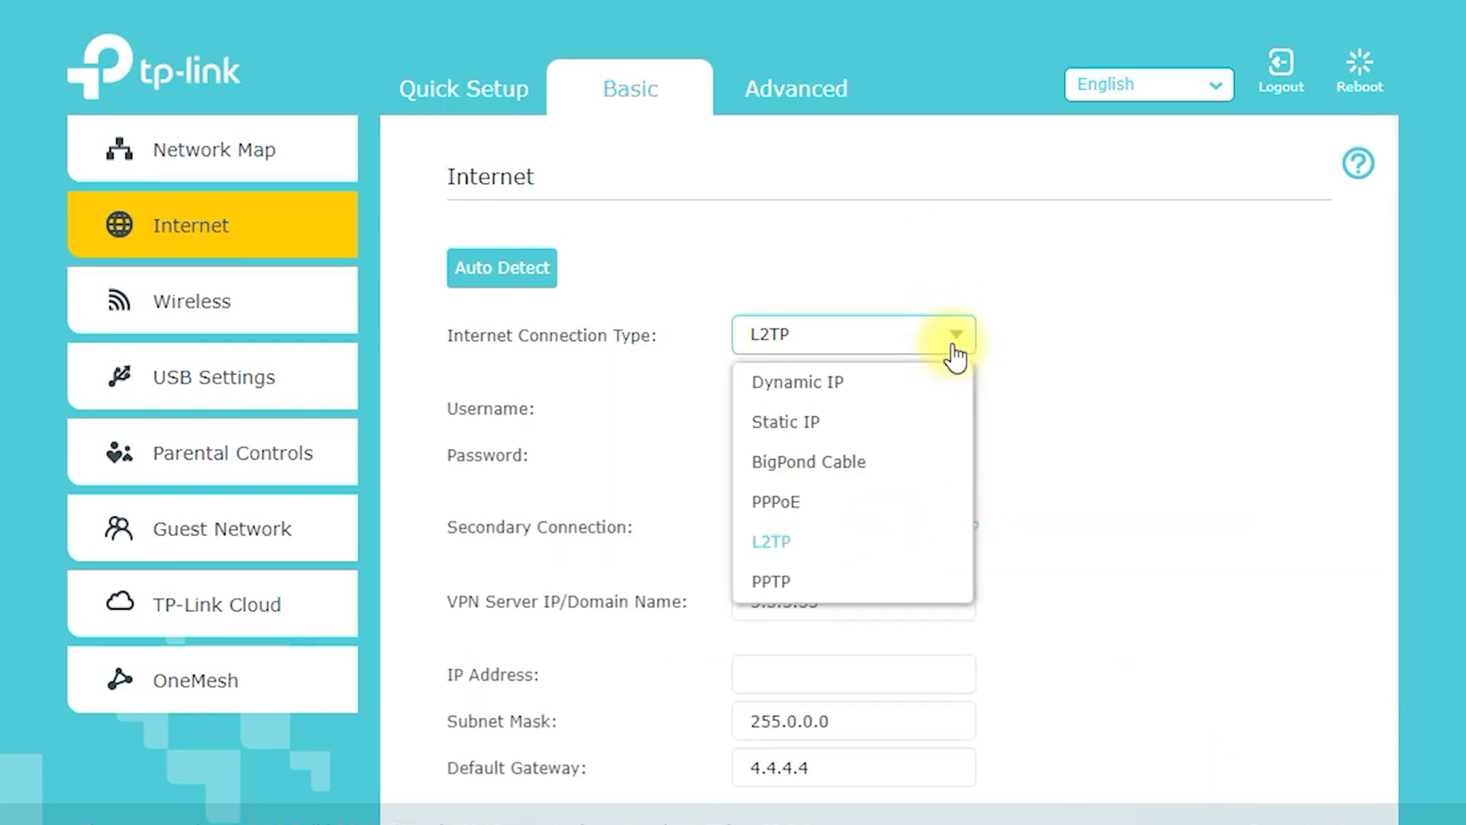
{"action": "left_click", "coordinate": [884, 574]}
{"action": "left_click", "coordinate": [228, 295]}
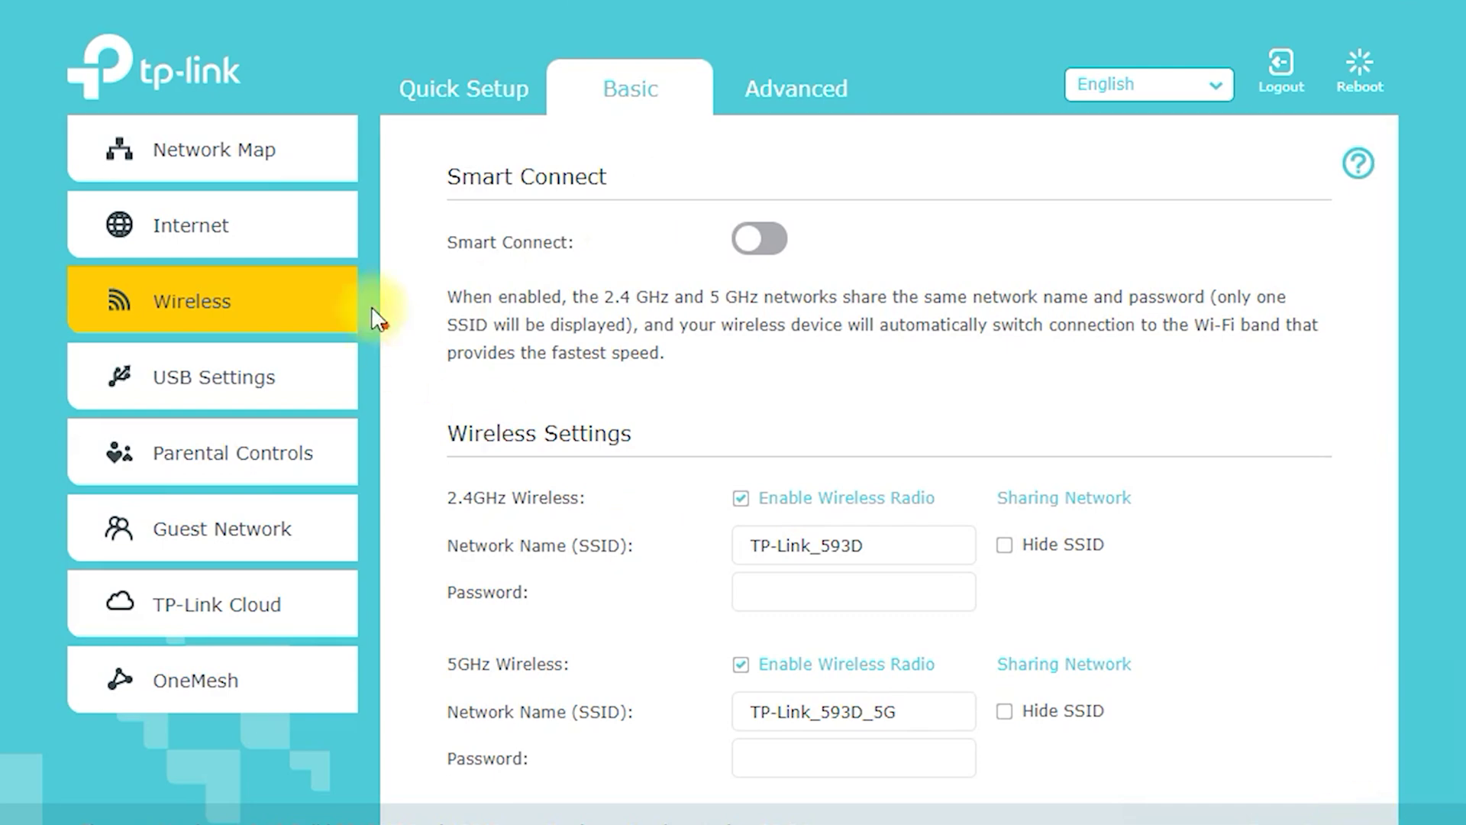
Review Smart Connect and the TP-Link_593D / TP-Link_593D_5G settings, then expand USB Settings.
{"action": "left_click_drag", "start_coordinate": [456, 204], "coordinate": [570, 200]}
{"action": "left_click_drag", "start_coordinate": [472, 516], "coordinate": [472, 517]}
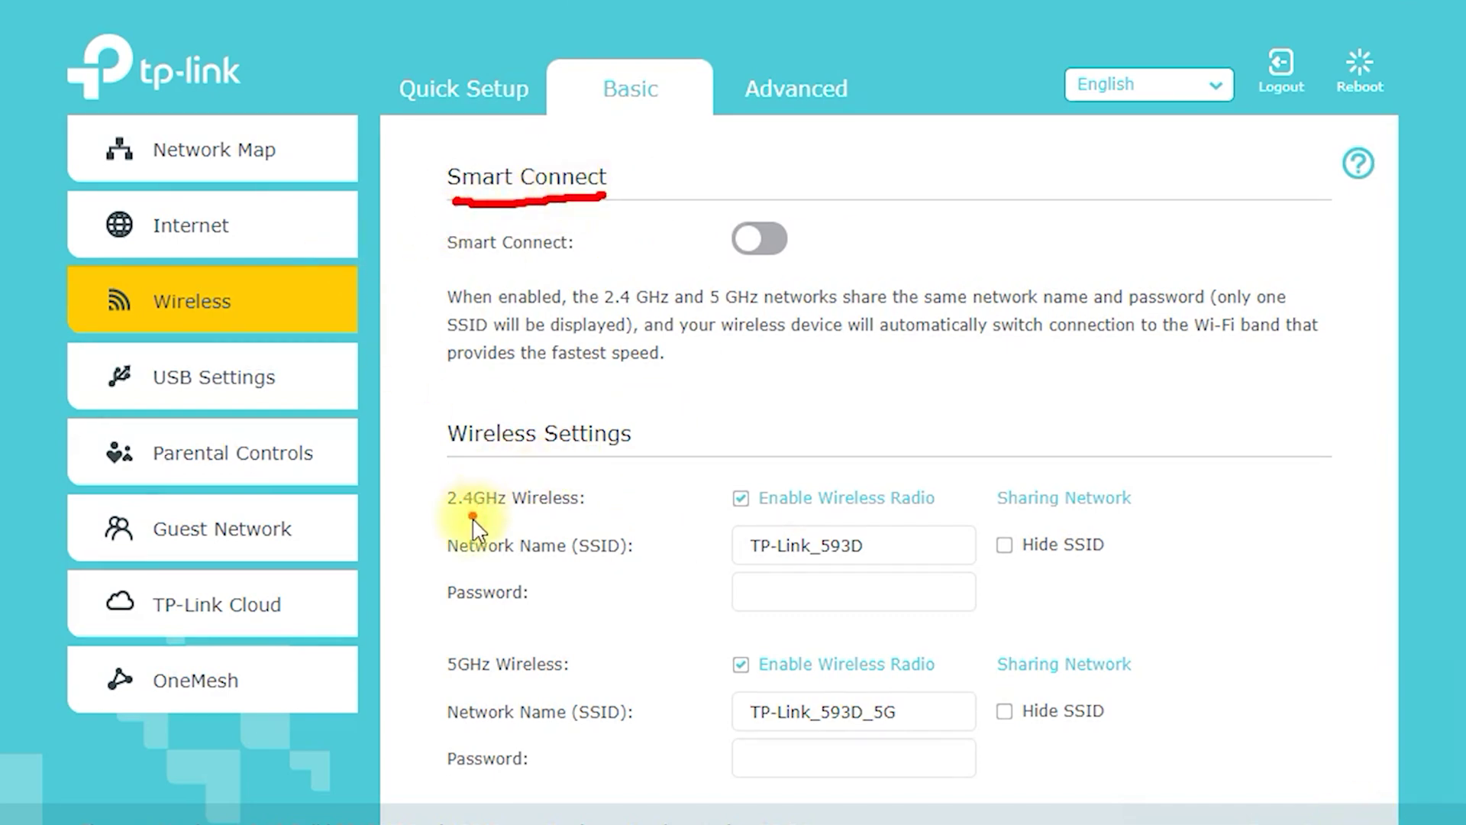
{"action": "left_click_drag", "start_coordinate": [457, 459], "coordinate": [661, 443]}
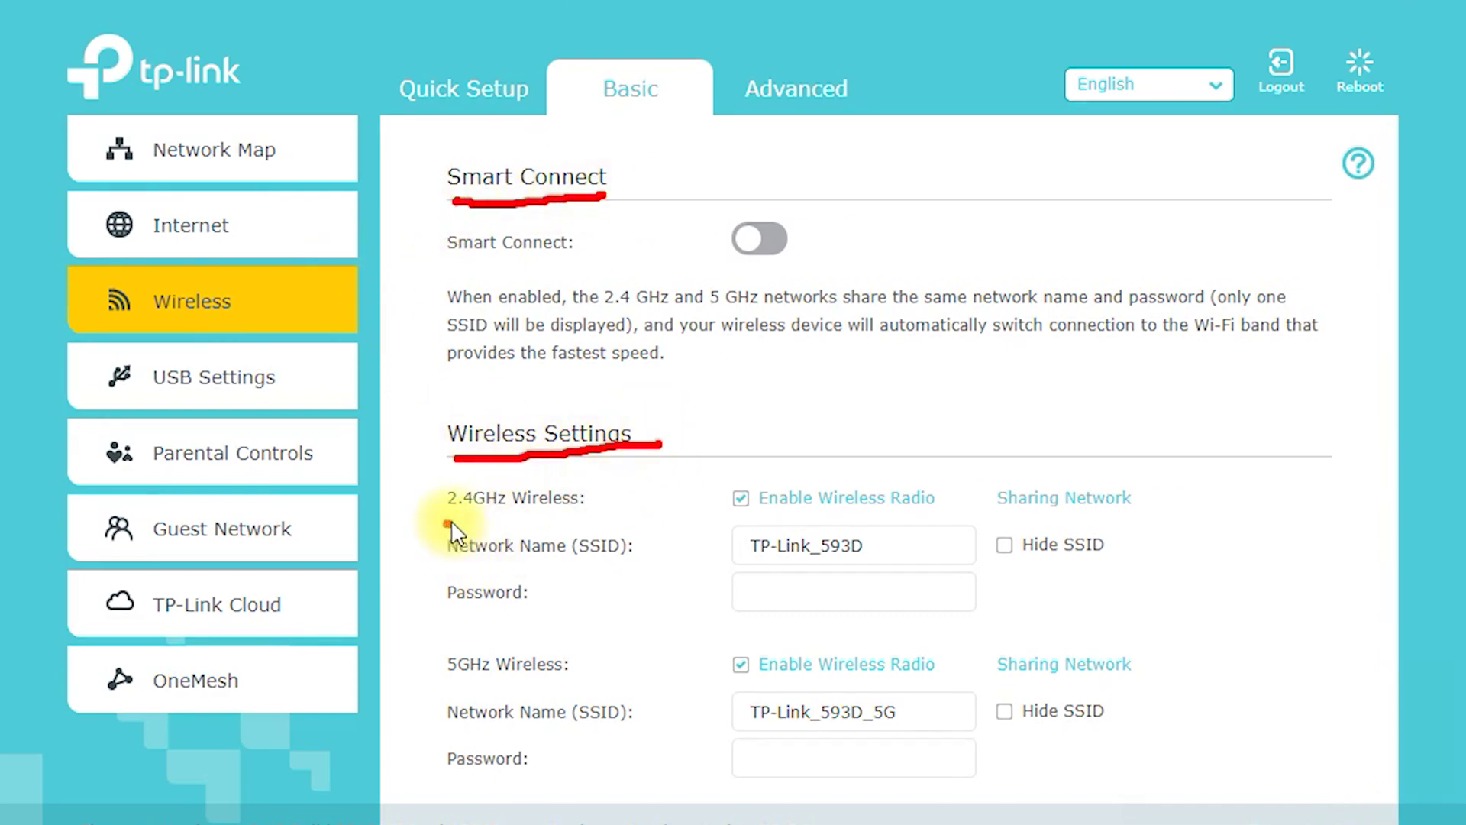
{"action": "left_click_drag", "start_coordinate": [448, 521], "coordinate": [588, 512]}
{"action": "left_click_drag", "start_coordinate": [485, 652], "coordinate": [580, 676]}
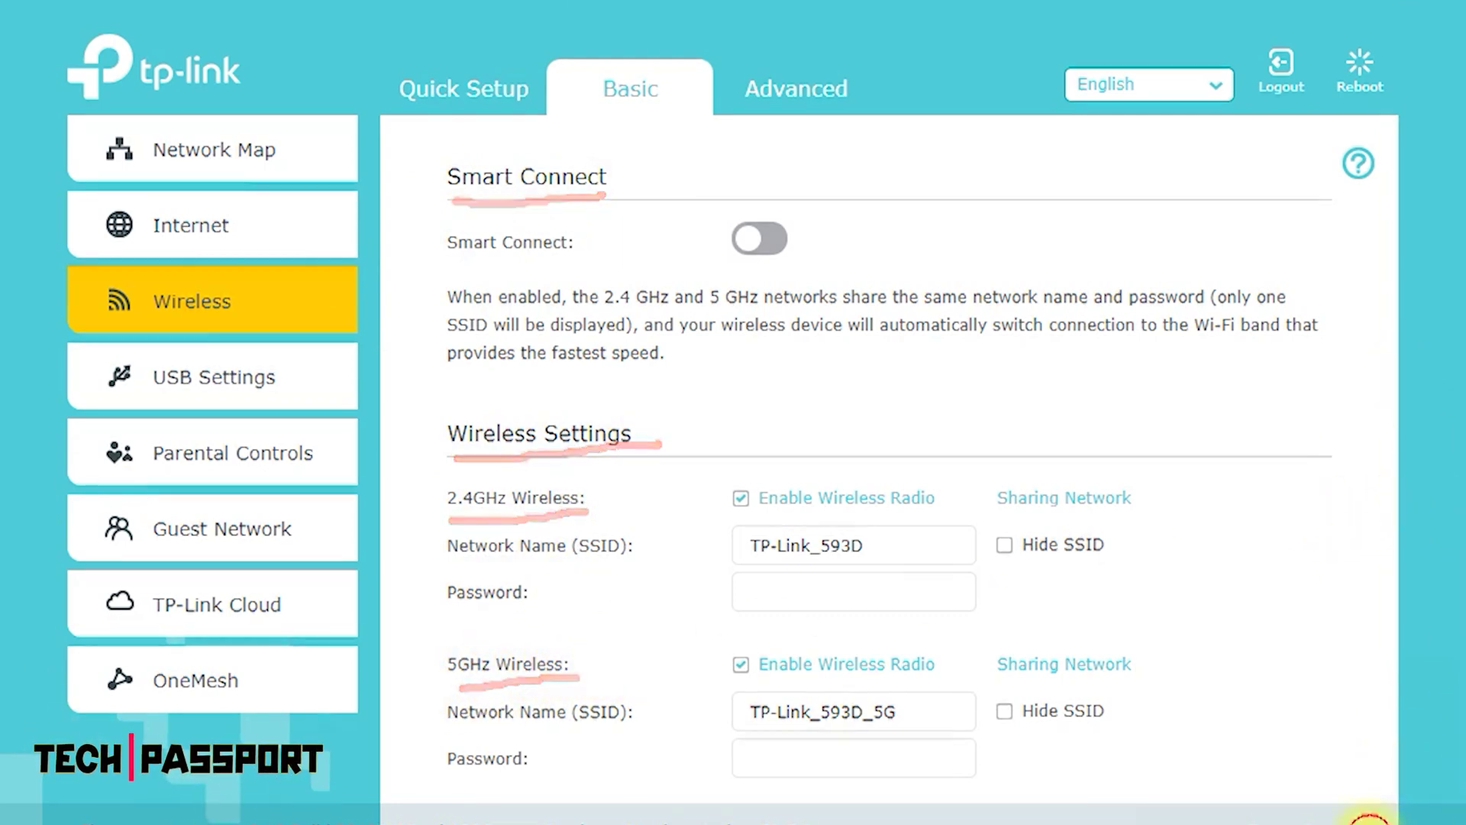
{"action": "scroll", "coordinate": [1341, 671], "scroll_direction": "down", "scroll_amount": 3}
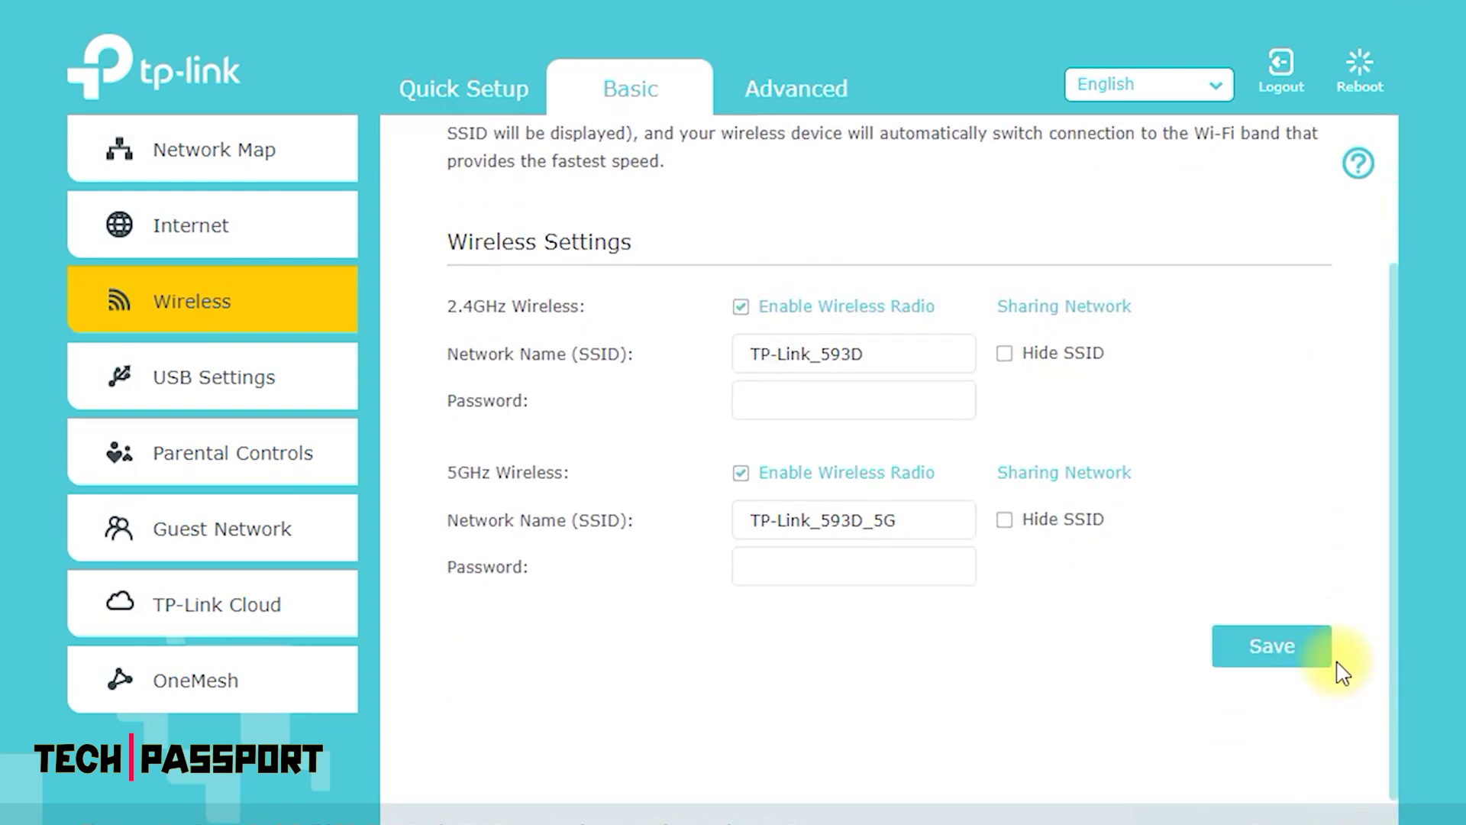
{"action": "left_click", "coordinate": [219, 382]}
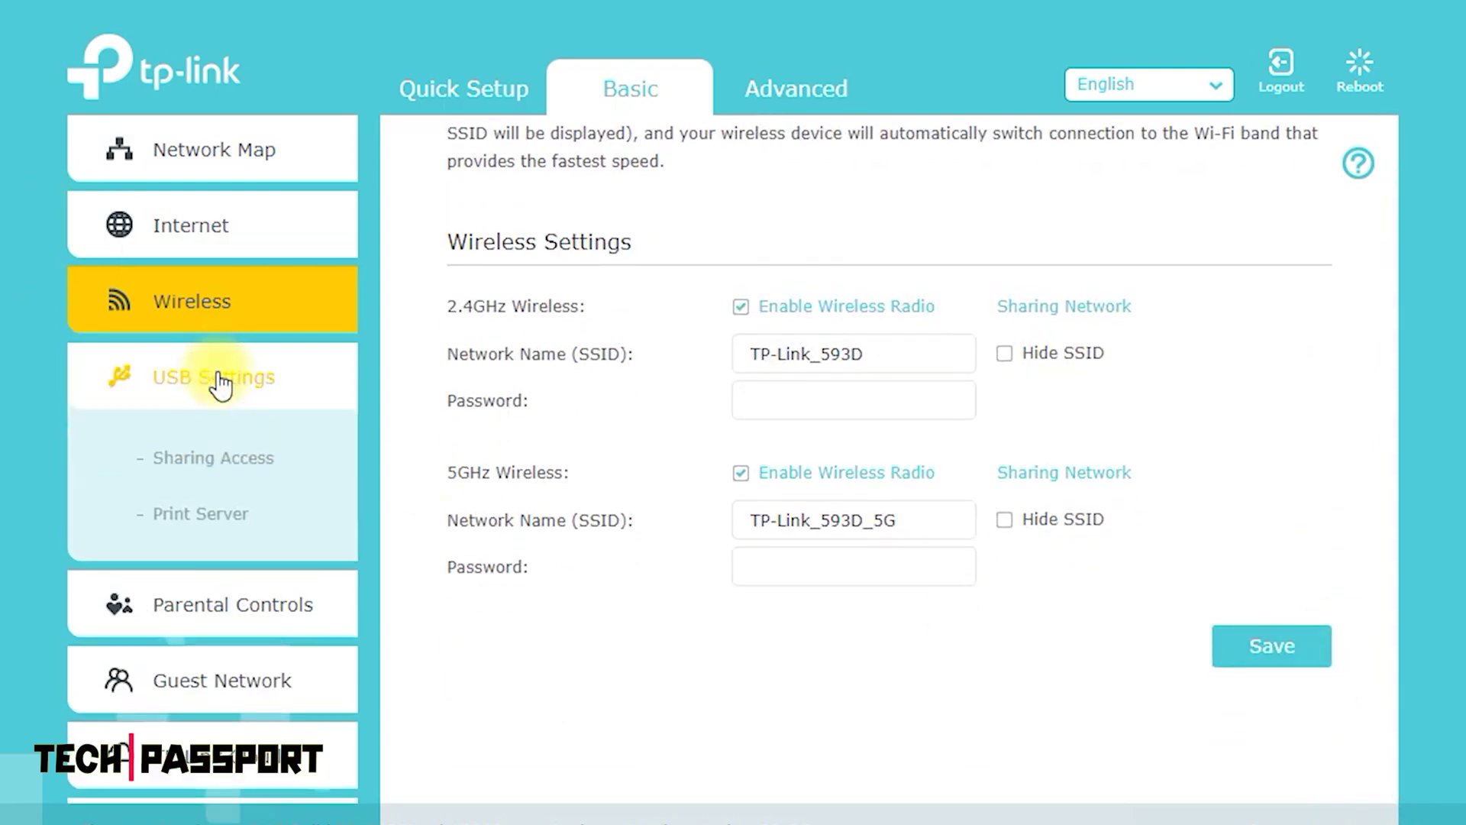
View the USB Sharing Access and Print Server pages, then go to Parental Controls.
{"action": "left_click", "coordinate": [226, 455]}
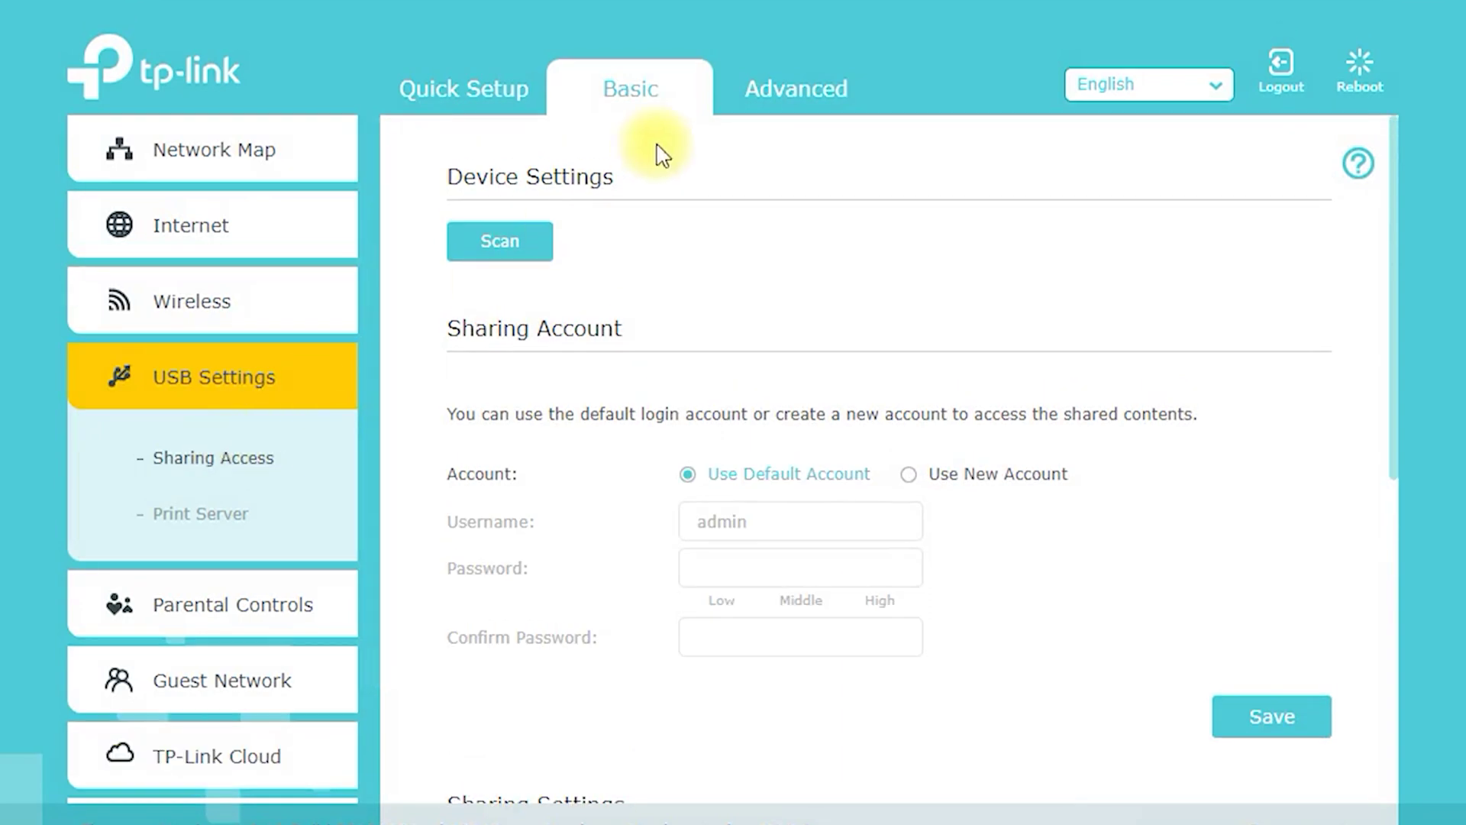
{"action": "scroll", "coordinate": [550, 317], "scroll_direction": "down", "scroll_amount": 8}
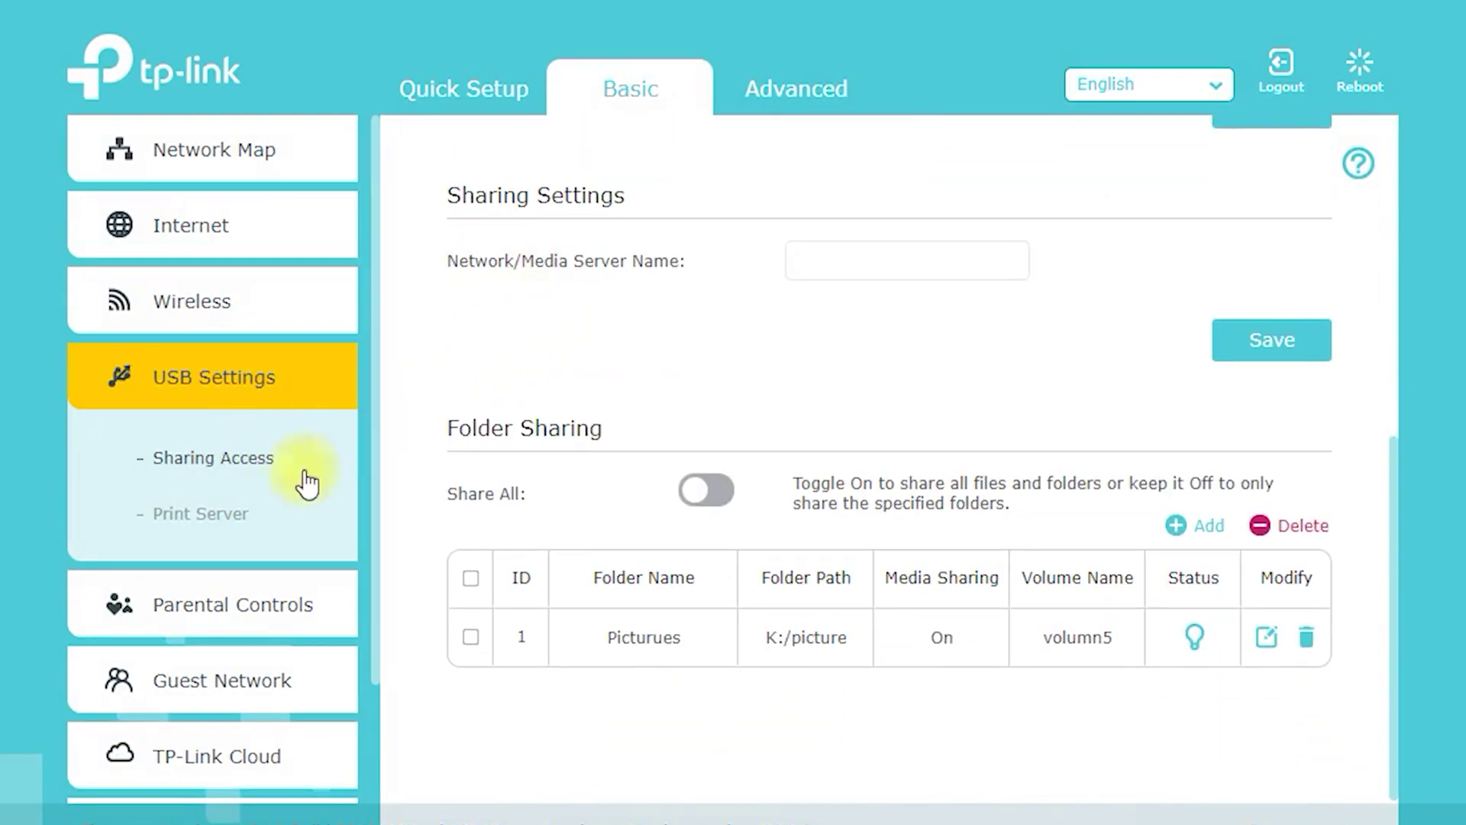
{"action": "left_click", "coordinate": [203, 510]}
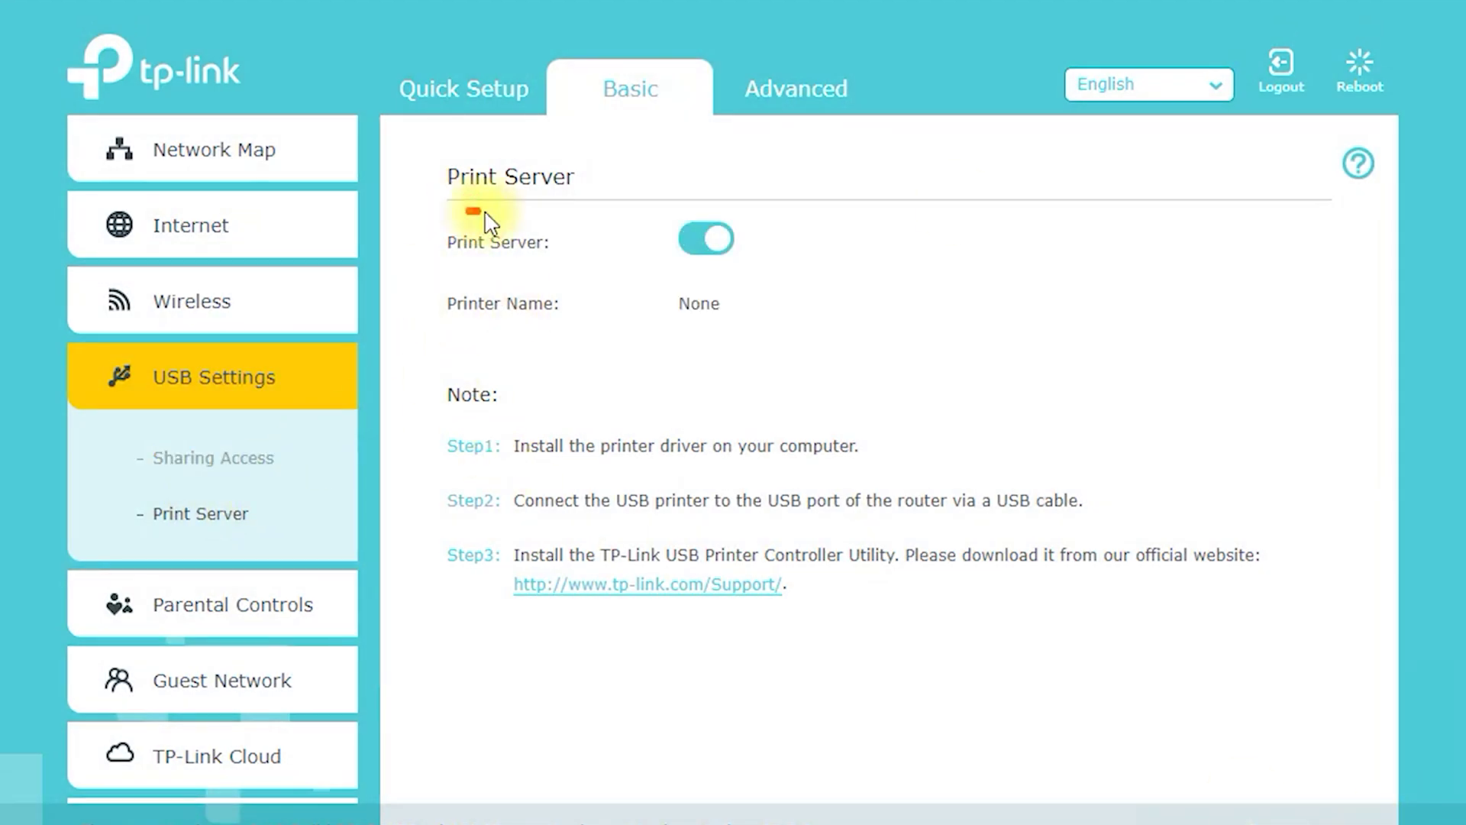
{"action": "left_click_drag", "start_coordinate": [484, 213], "coordinate": [591, 177]}
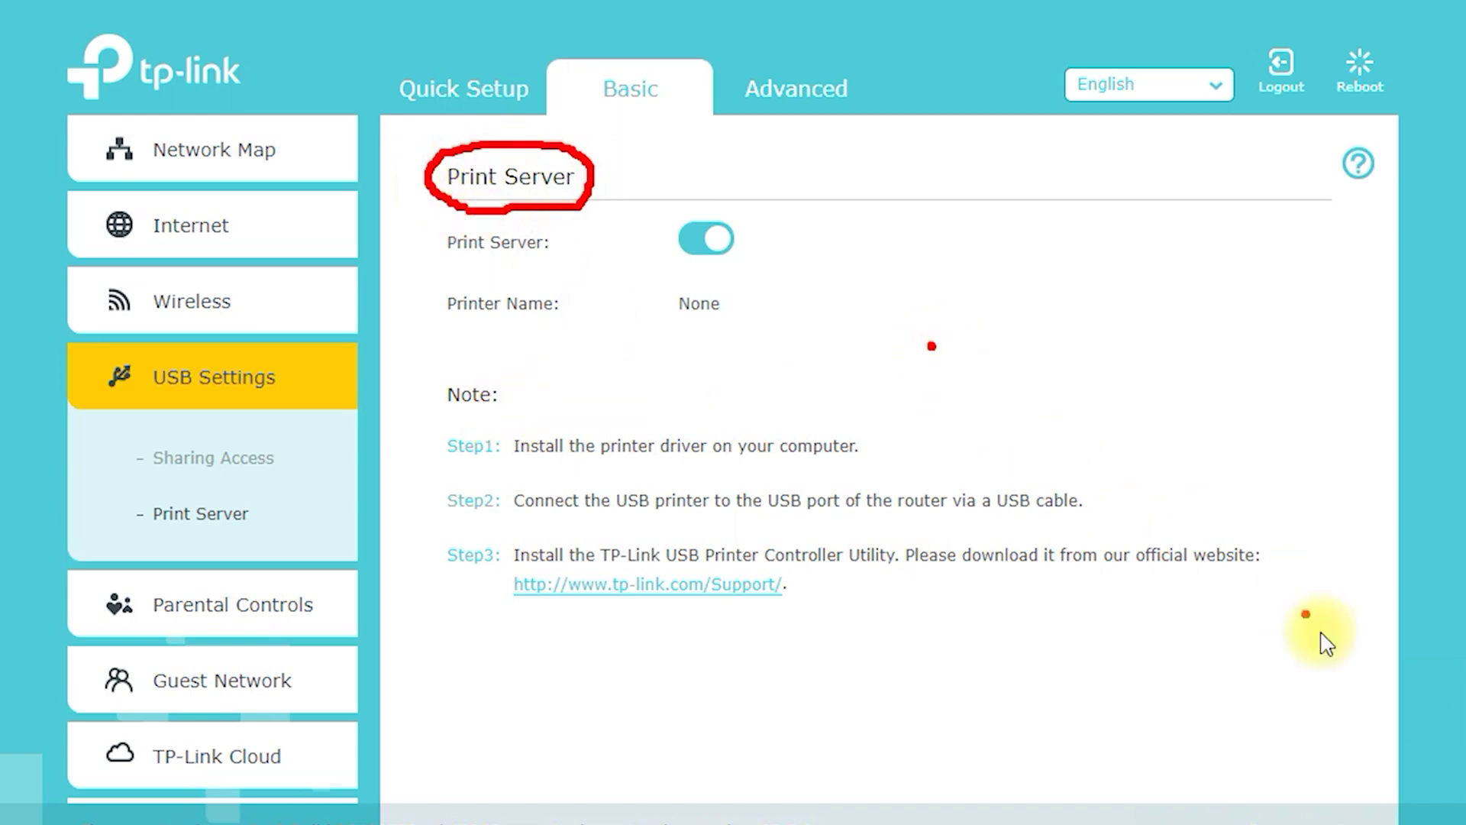
{"action": "left_click", "coordinate": [233, 605]}
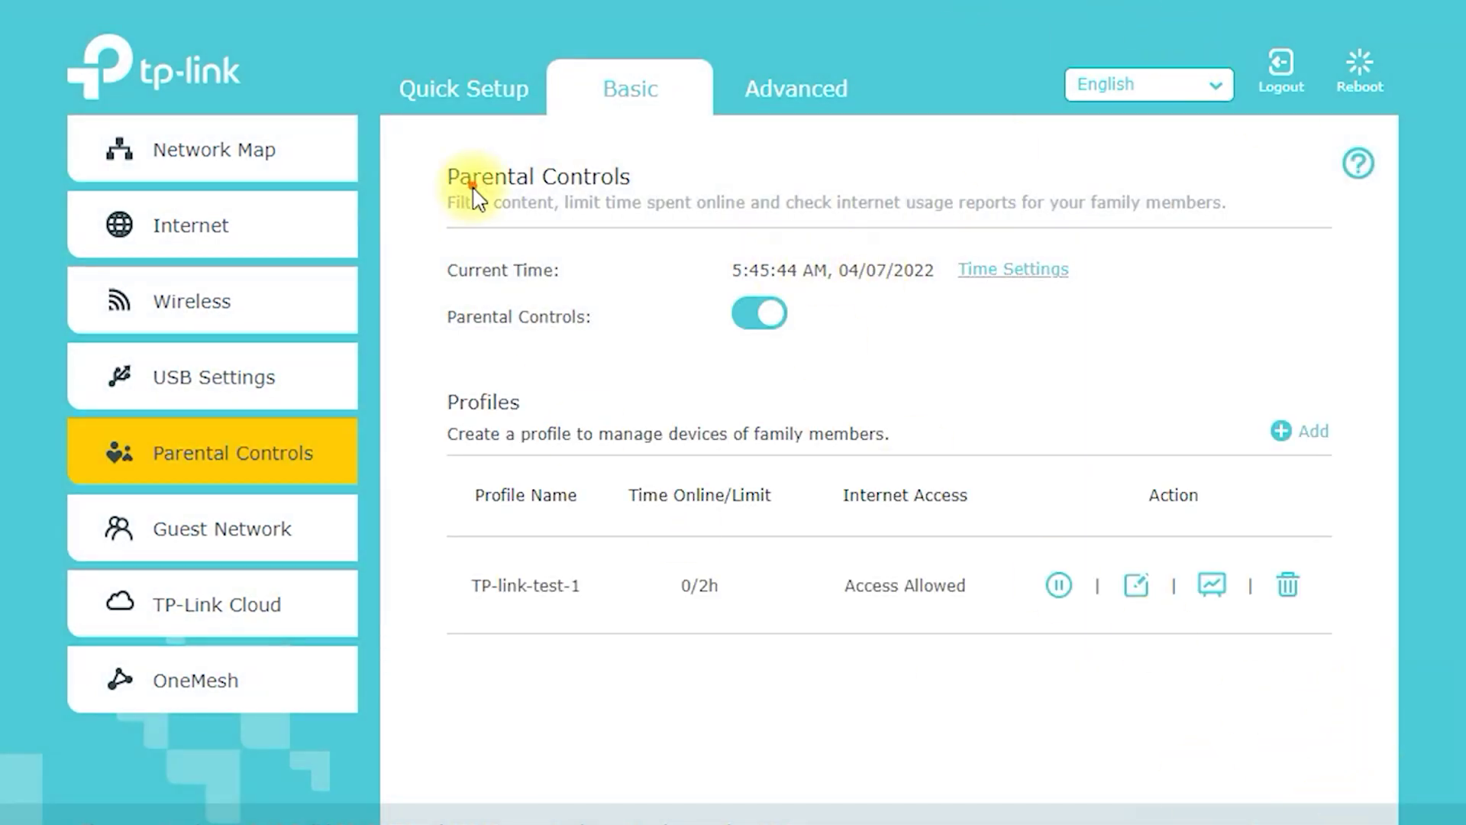
Review the Parental Controls page and its TP-link-test-1 profile.
{"action": "left_click_drag", "start_coordinate": [461, 216], "coordinate": [645, 218]}
{"action": "left_click_drag", "start_coordinate": [560, 126], "coordinate": [441, 174]}
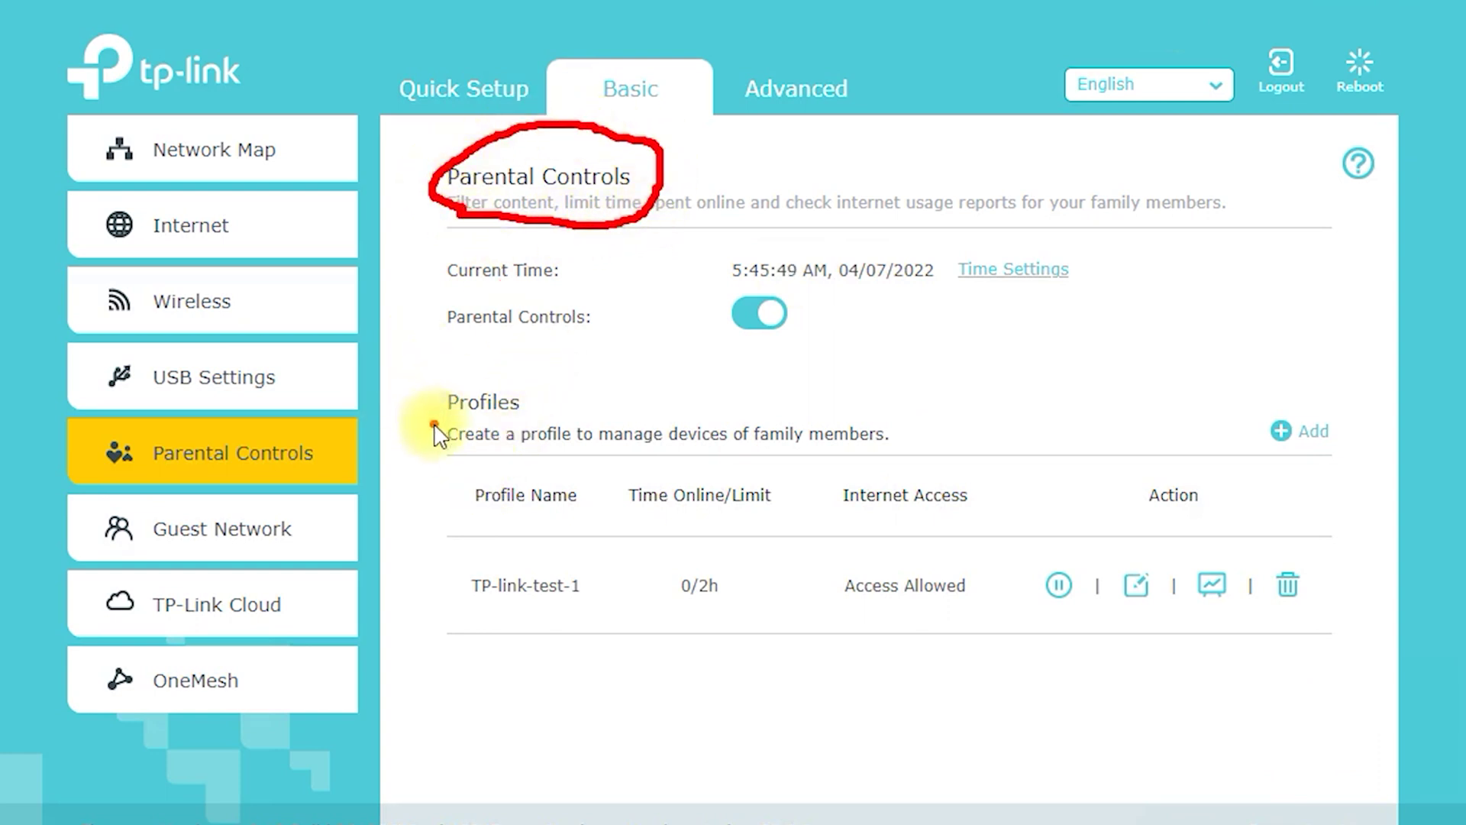
{"action": "mouse_move", "coordinate": [432, 424]}
{"action": "left_mouse_down"}
{"action": "mouse_move", "coordinate": [580, 375]}
{"action": "mouse_move", "coordinate": [451, 378]}
{"action": "mouse_move", "coordinate": [437, 424]}
{"action": "left_mouse_up"}
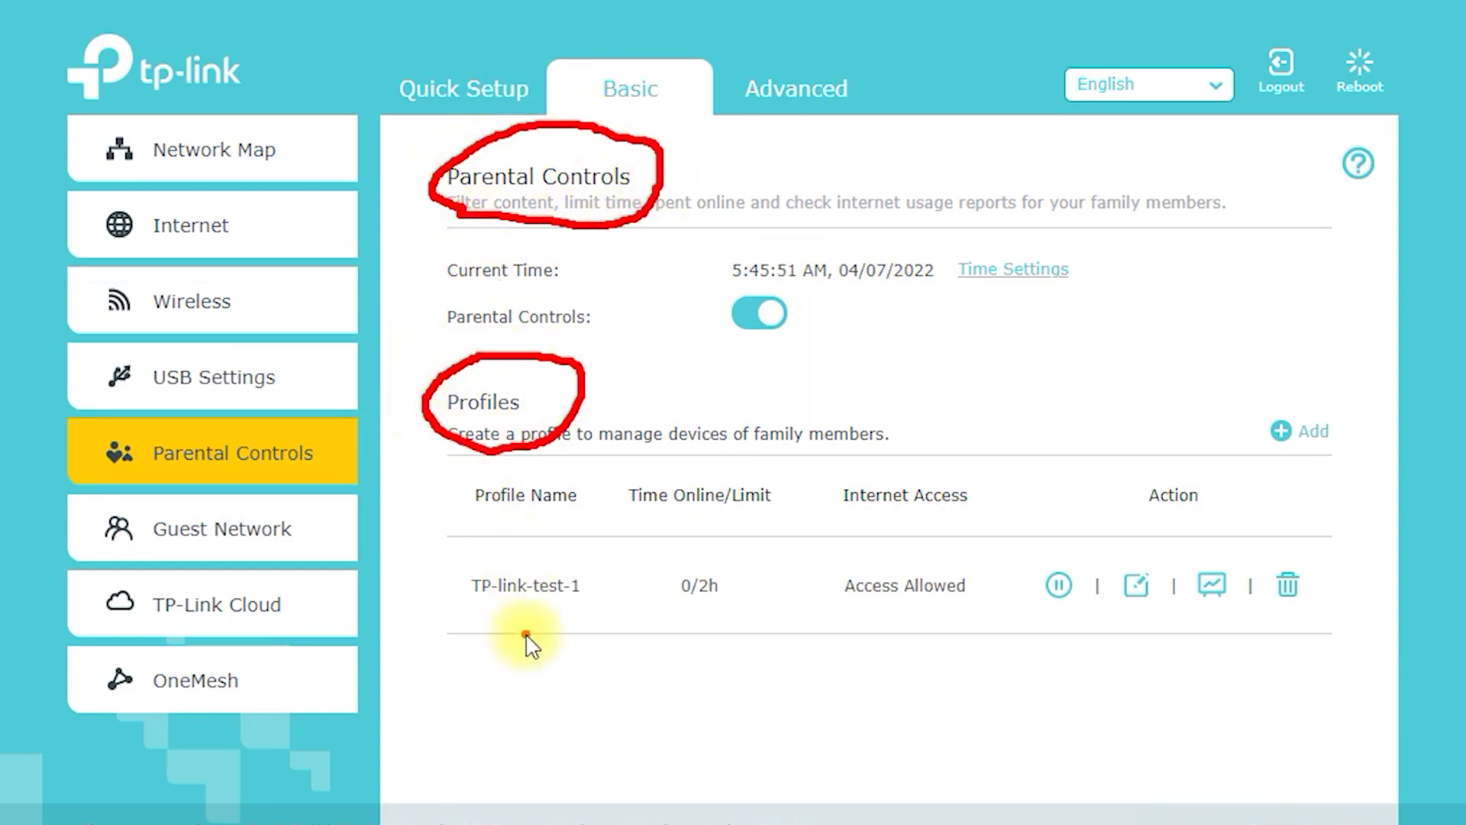
{"action": "mouse_move", "coordinate": [526, 634]}
{"action": "left_mouse_down"}
{"action": "mouse_move", "coordinate": [605, 592]}
{"action": "mouse_move", "coordinate": [482, 545]}
{"action": "left_mouse_up"}
{"action": "left_click_drag", "start_coordinate": [476, 625], "coordinate": [537, 647]}
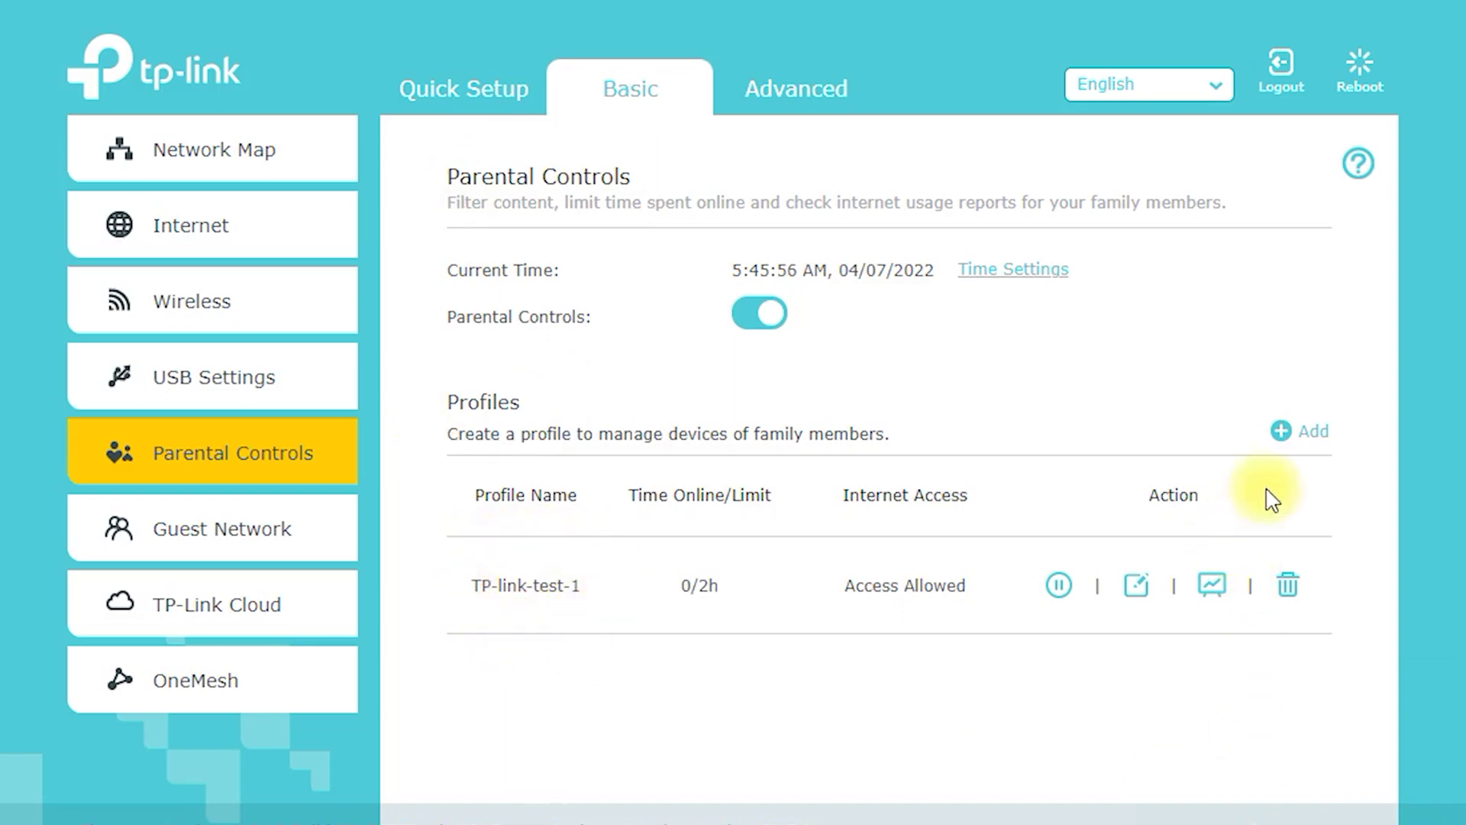
Browse the new-profile form without saving, then go to Guest Network.
{"action": "left_click", "coordinate": [1296, 430]}
{"action": "scroll", "coordinate": [749, 615], "scroll_direction": "down", "scroll_amount": 7}
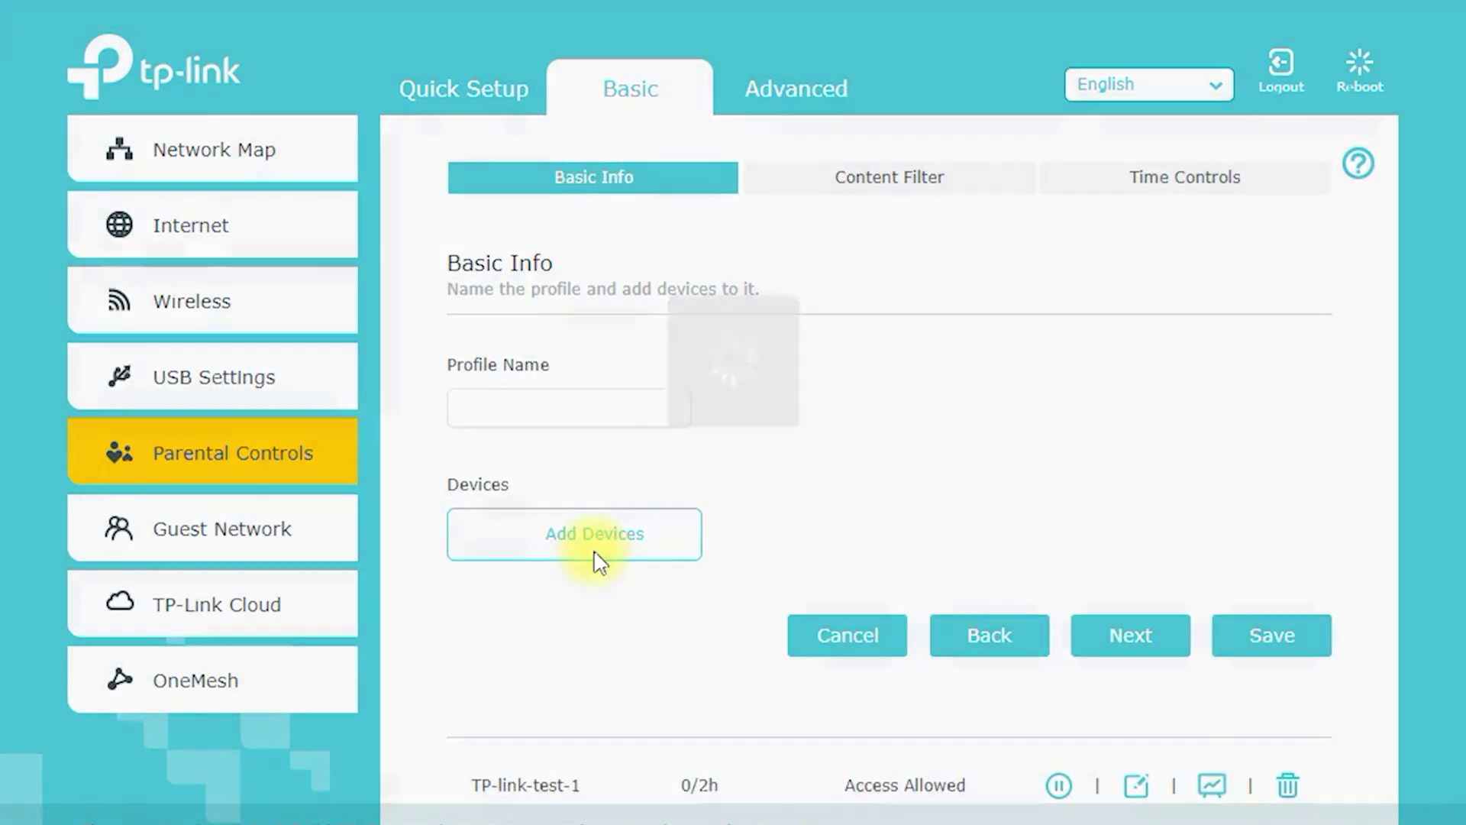
{"action": "scroll", "coordinate": [599, 564], "scroll_direction": "down", "scroll_amount": 2}
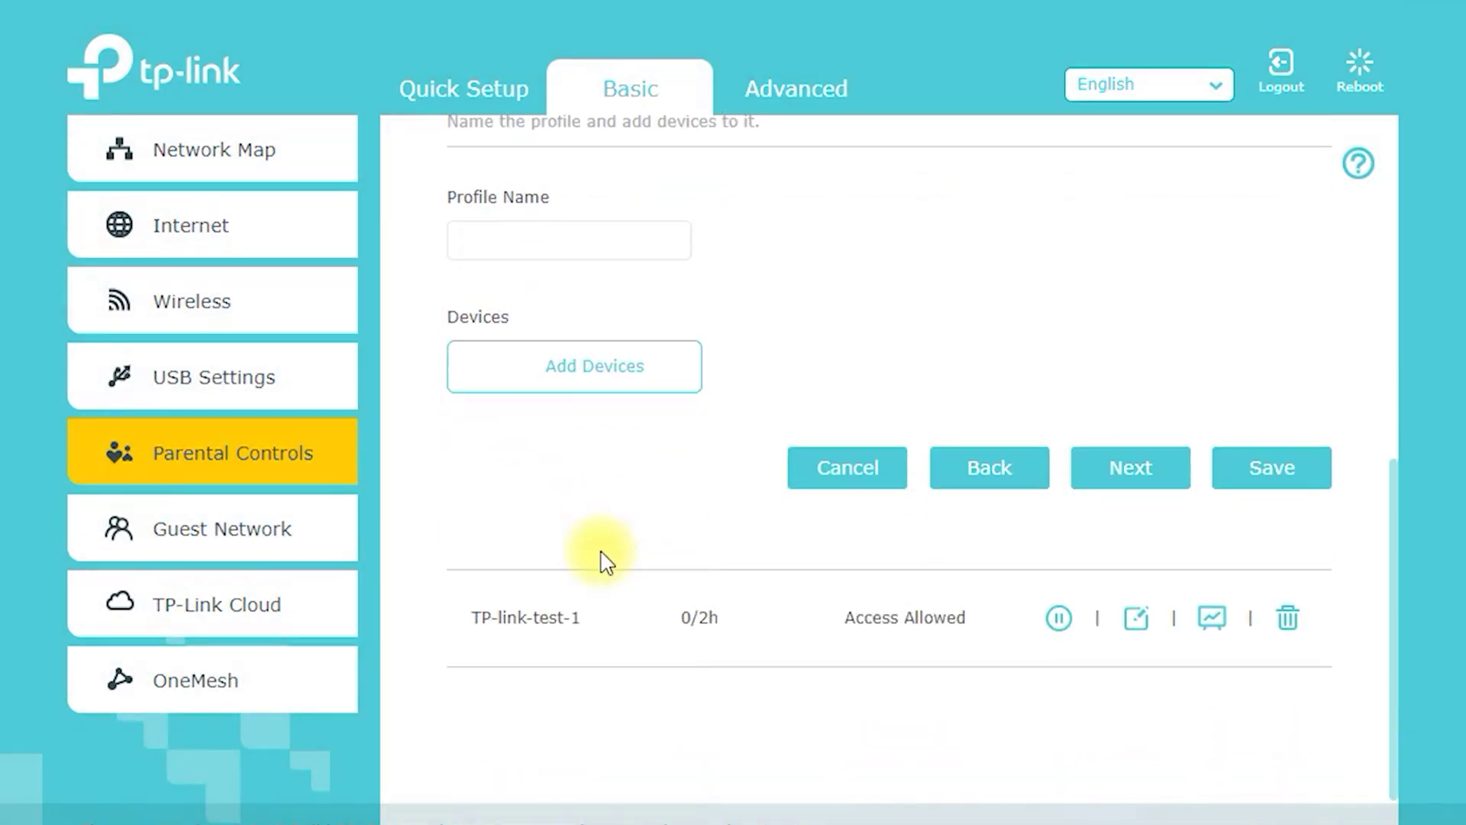
{"action": "left_click", "coordinate": [153, 547]}
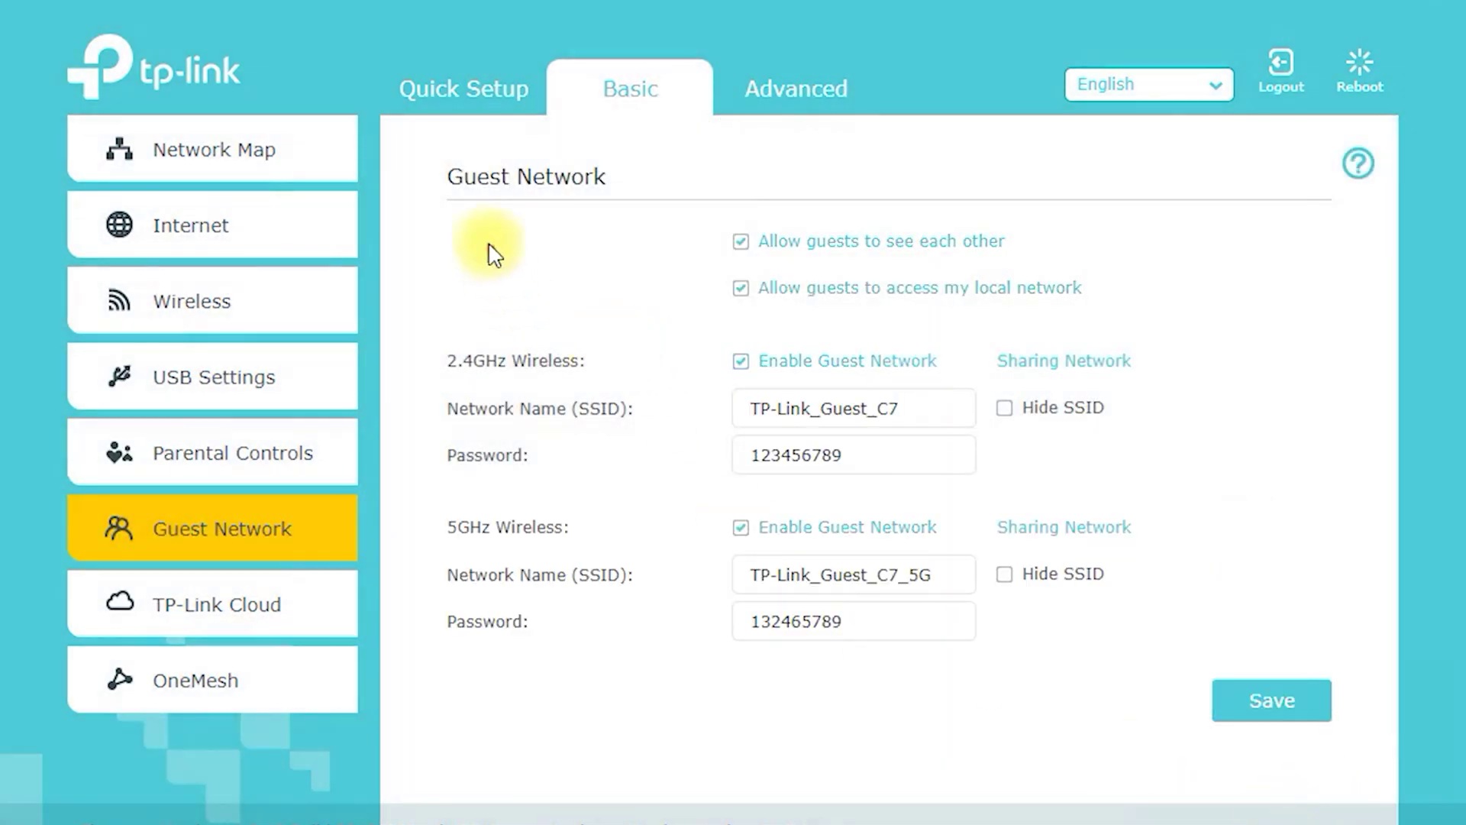
{"action": "mouse_move", "coordinate": [483, 202]}
{"action": "left_mouse_down"}
{"action": "mouse_move", "coordinate": [534, 212]}
{"action": "mouse_move", "coordinate": [604, 162]}
{"action": "left_mouse_up"}
{"action": "left_click_drag", "start_coordinate": [393, 196], "coordinate": [488, 210]}
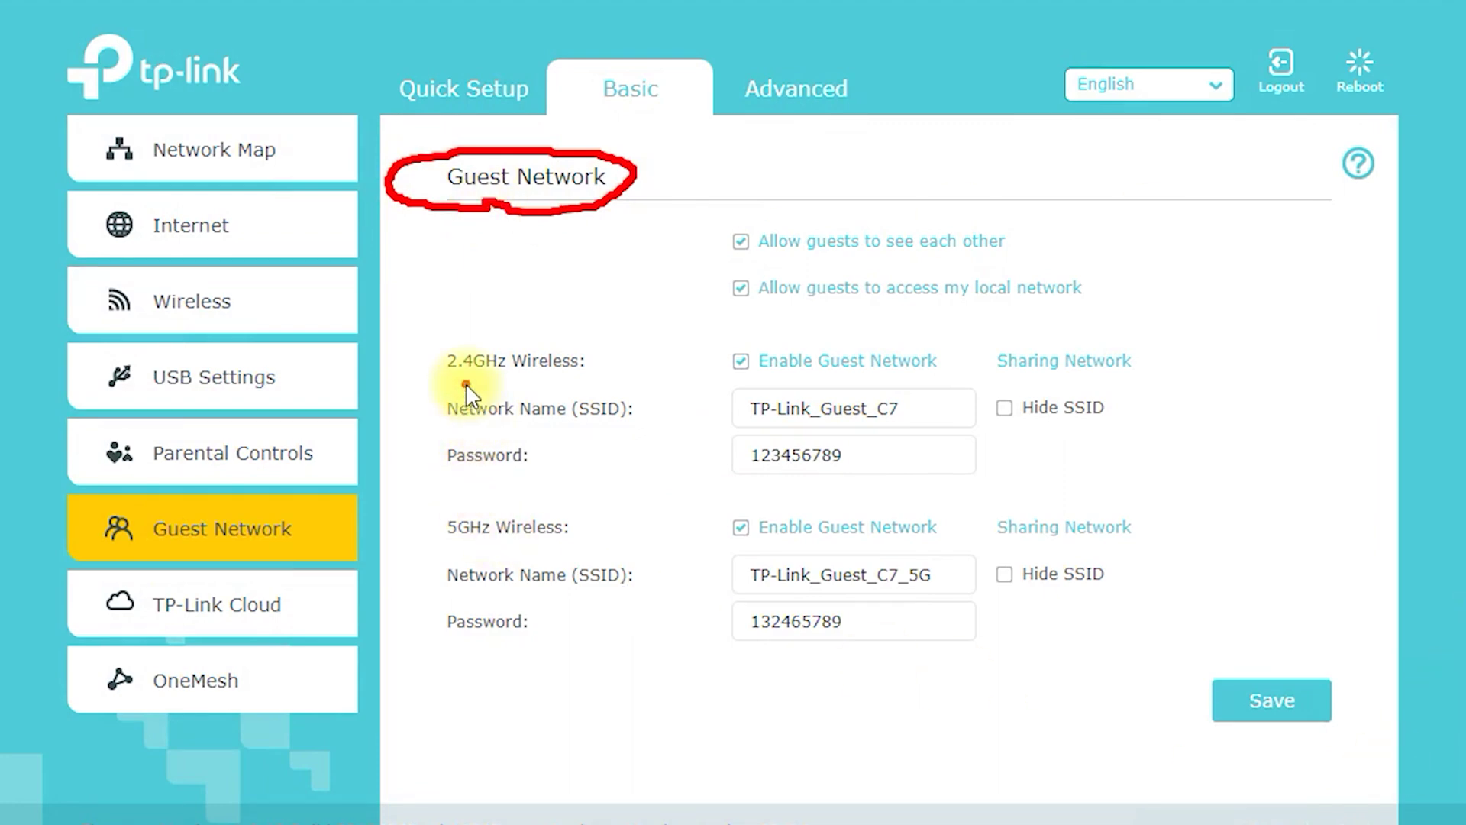
{"action": "mouse_move", "coordinate": [448, 388]}
{"action": "left_mouse_down"}
{"action": "mouse_move", "coordinate": [639, 369]}
{"action": "mouse_move", "coordinate": [491, 327]}
{"action": "mouse_move", "coordinate": [448, 393]}
{"action": "left_mouse_up"}
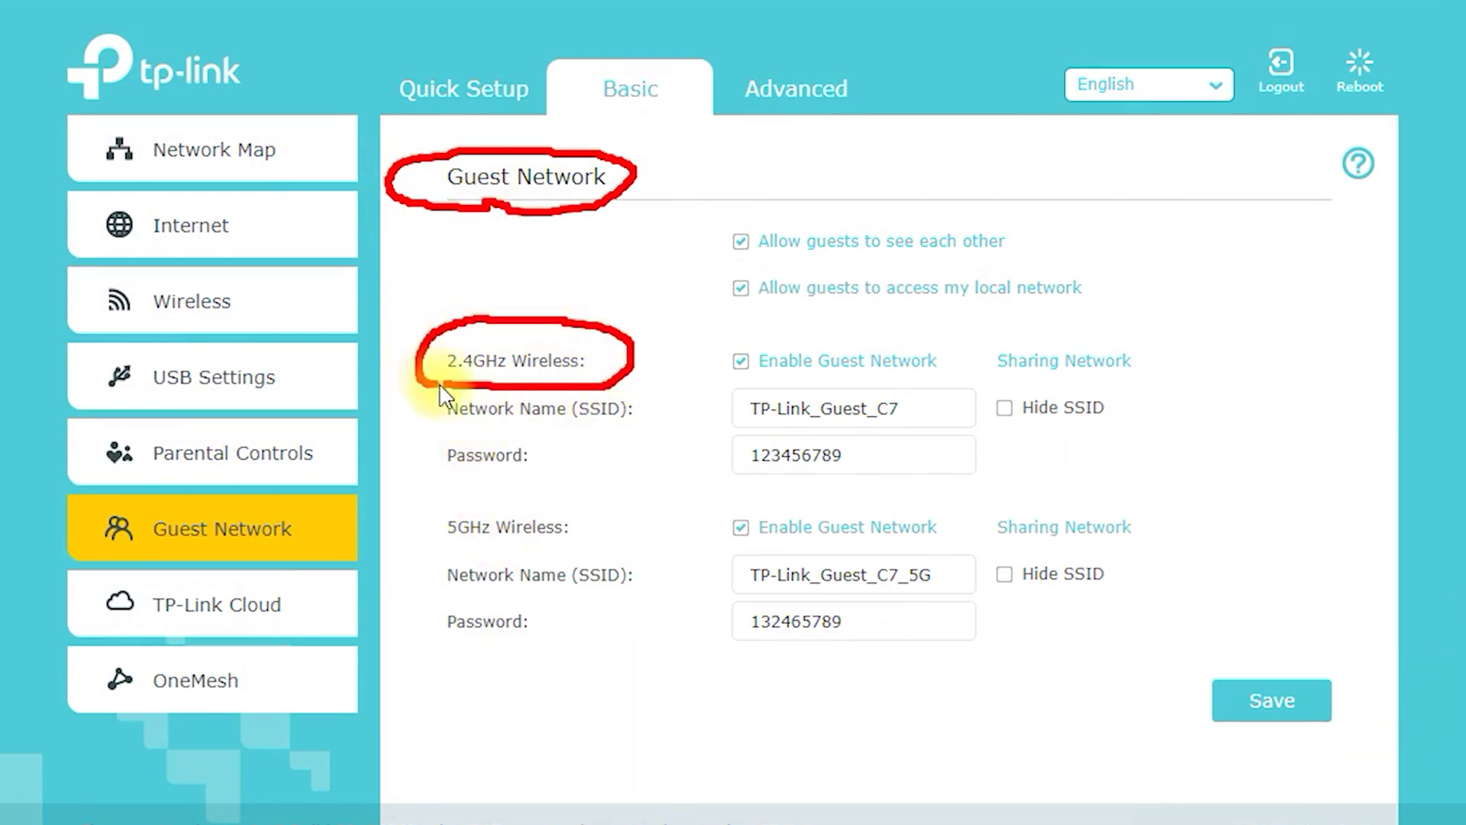
{"action": "mouse_move", "coordinate": [453, 565]}
{"action": "left_mouse_down"}
{"action": "mouse_move", "coordinate": [550, 543]}
{"action": "mouse_move", "coordinate": [589, 489]}
{"action": "mouse_move", "coordinate": [437, 516]}
{"action": "left_mouse_up"}
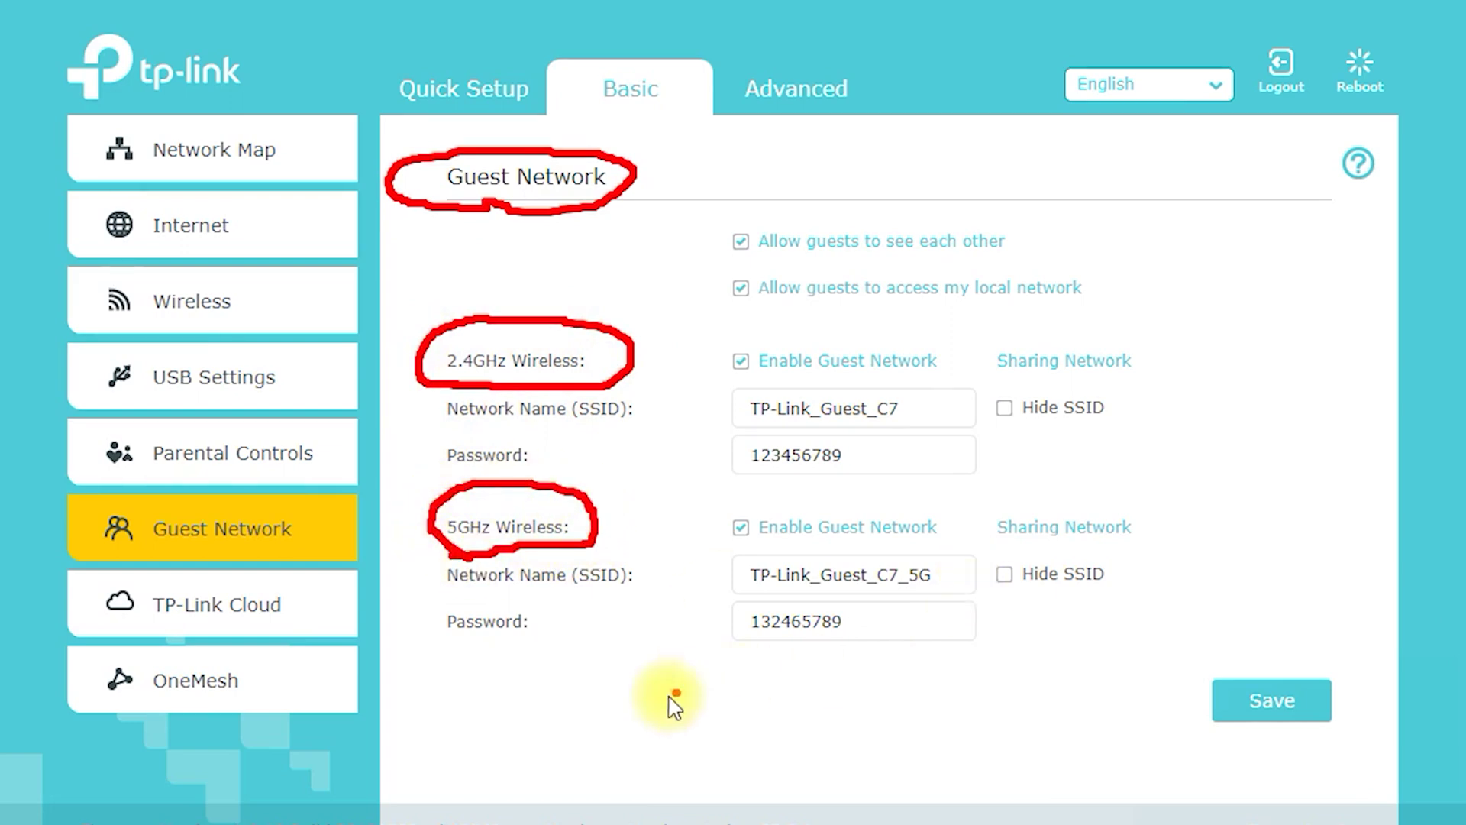
{"action": "left_click_drag", "start_coordinate": [453, 621], "coordinate": [563, 649]}
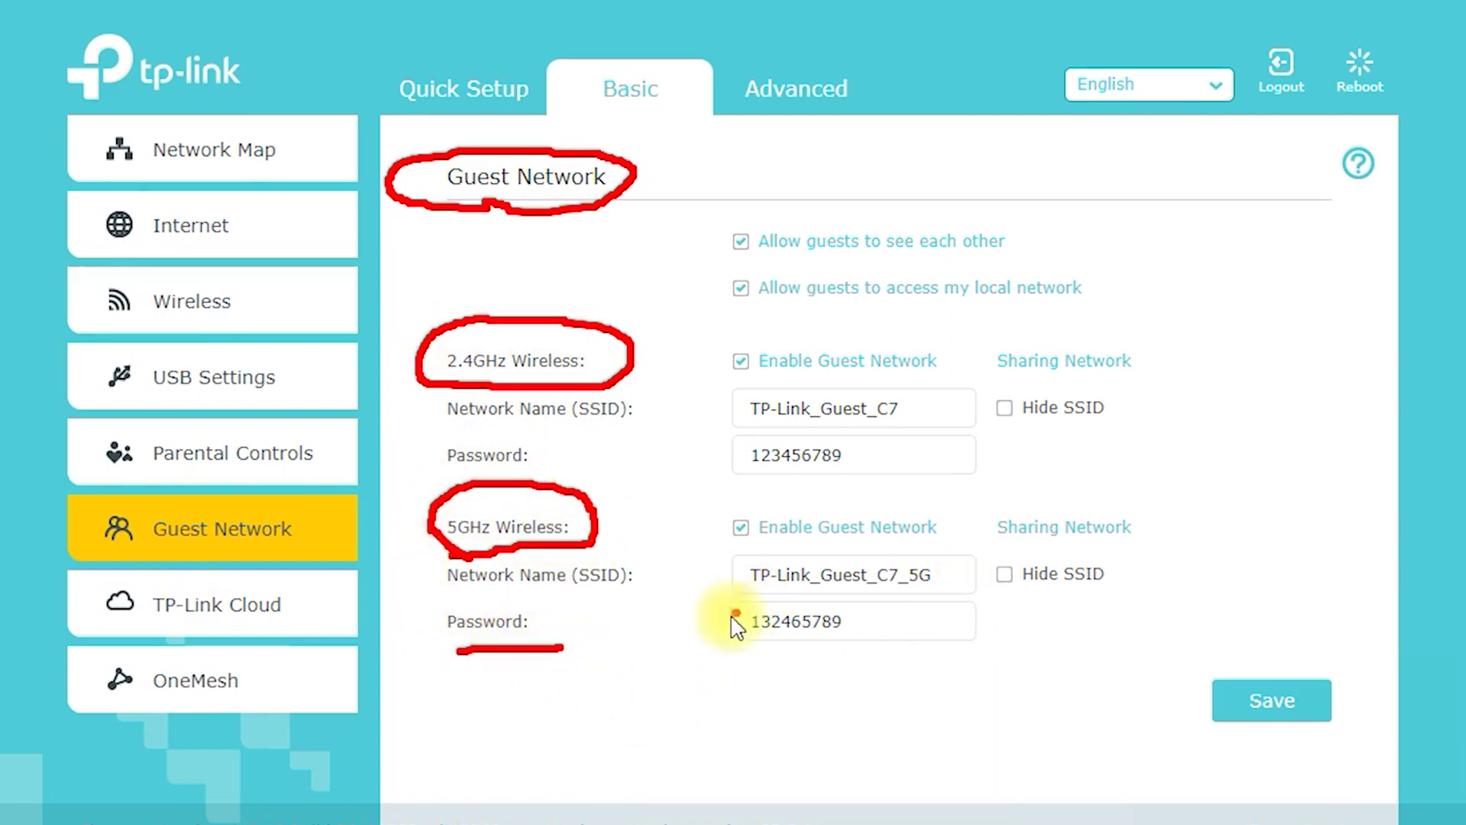
{"action": "left_click_drag", "start_coordinate": [689, 642], "coordinate": [872, 641]}
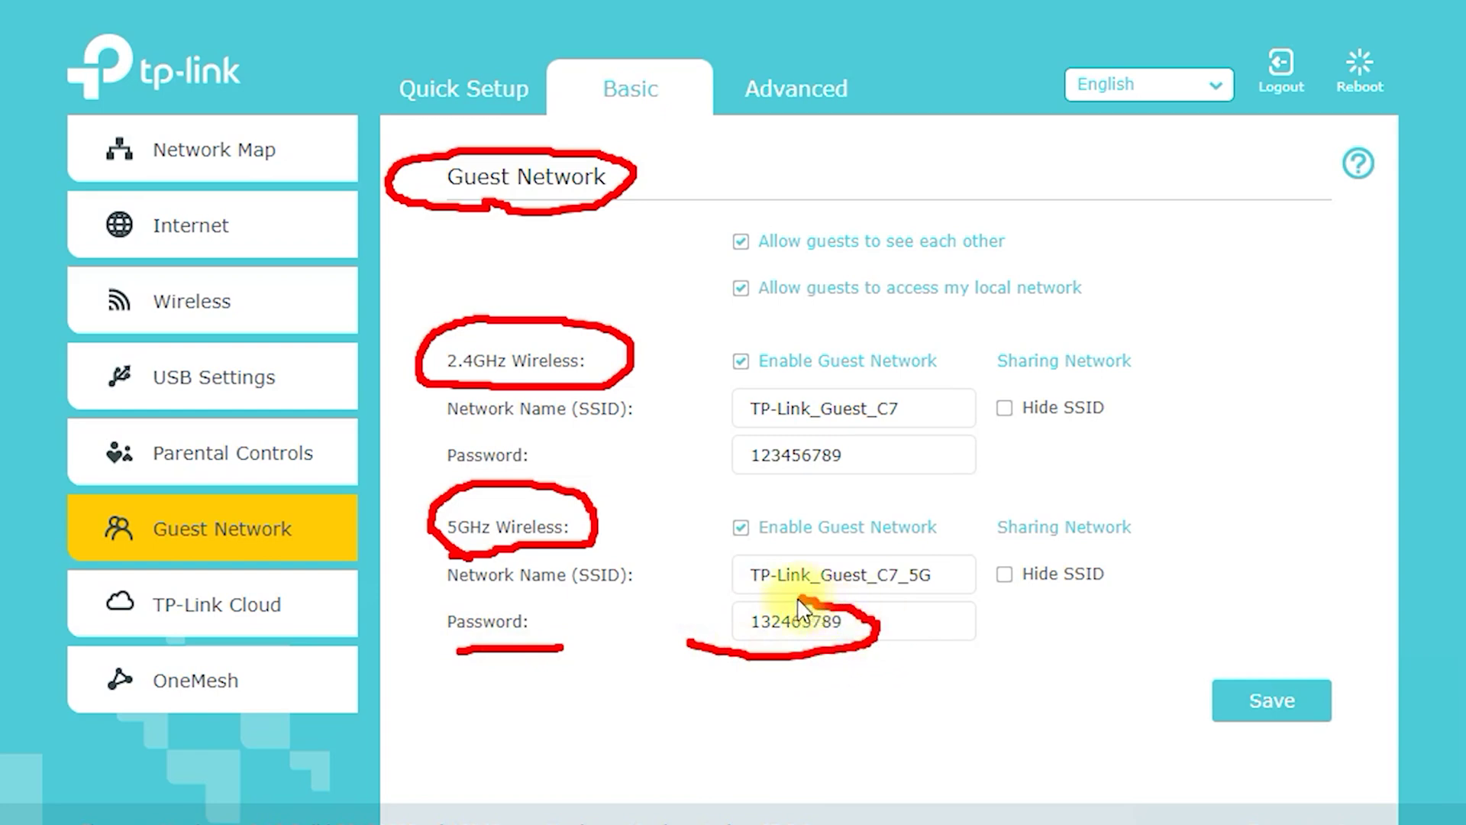
View the TP-Link Cloud and OneMesh pages, then switch to the Advanced section.
{"action": "key", "text": "Escape"}
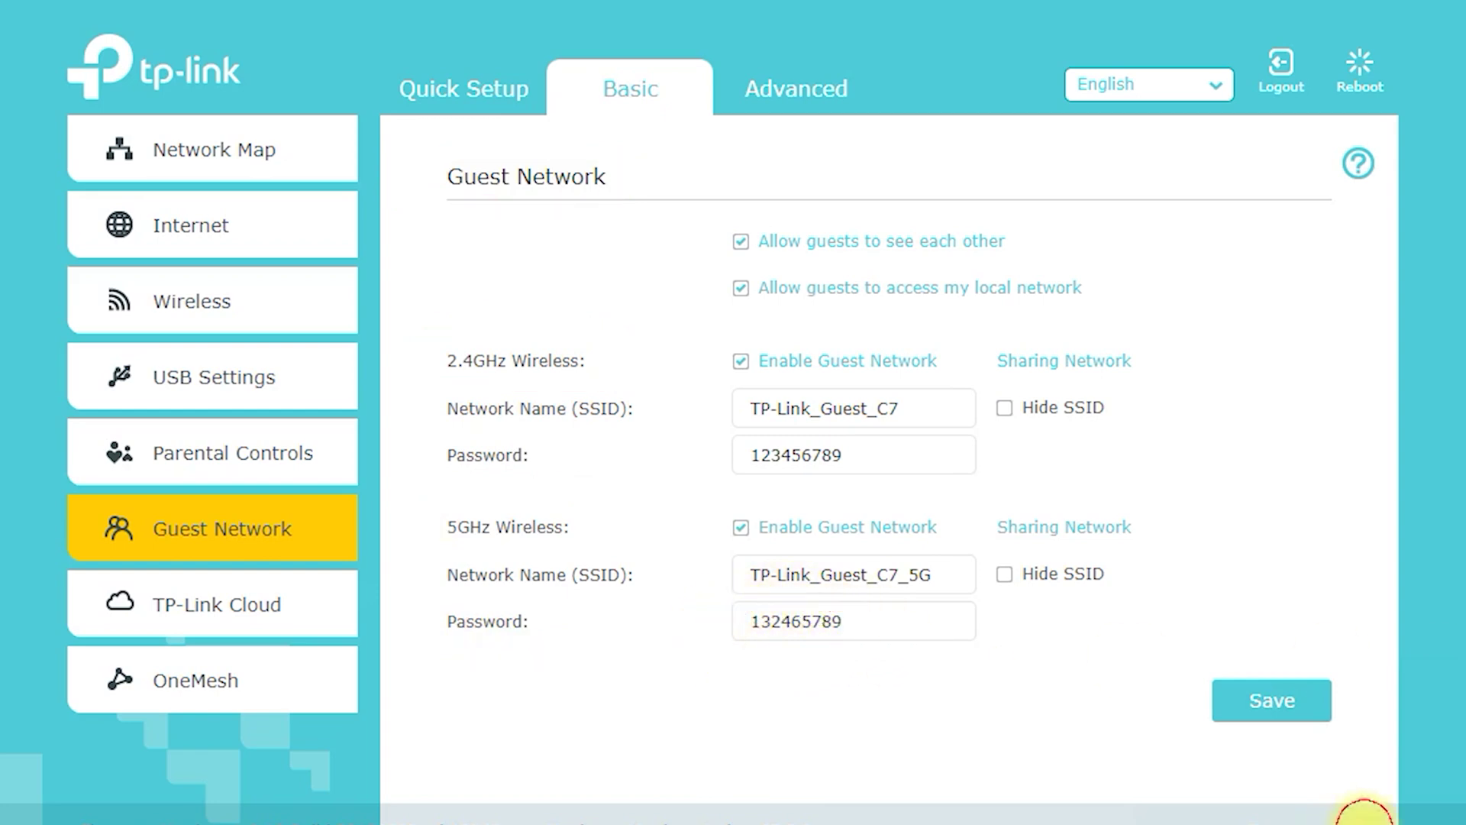
{"action": "left_click", "coordinate": [235, 620]}
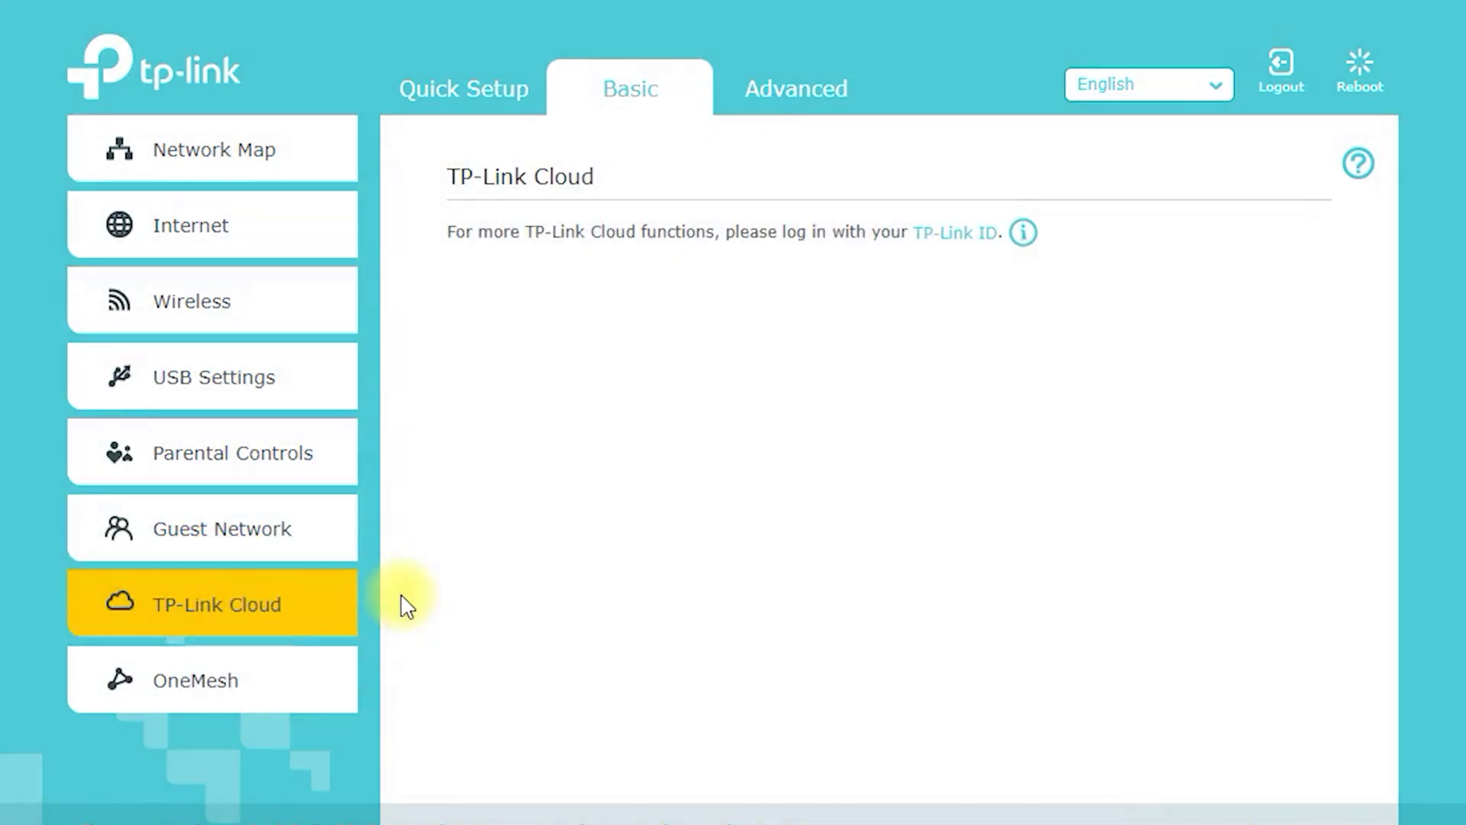
{"action": "left_click", "coordinate": [210, 682]}
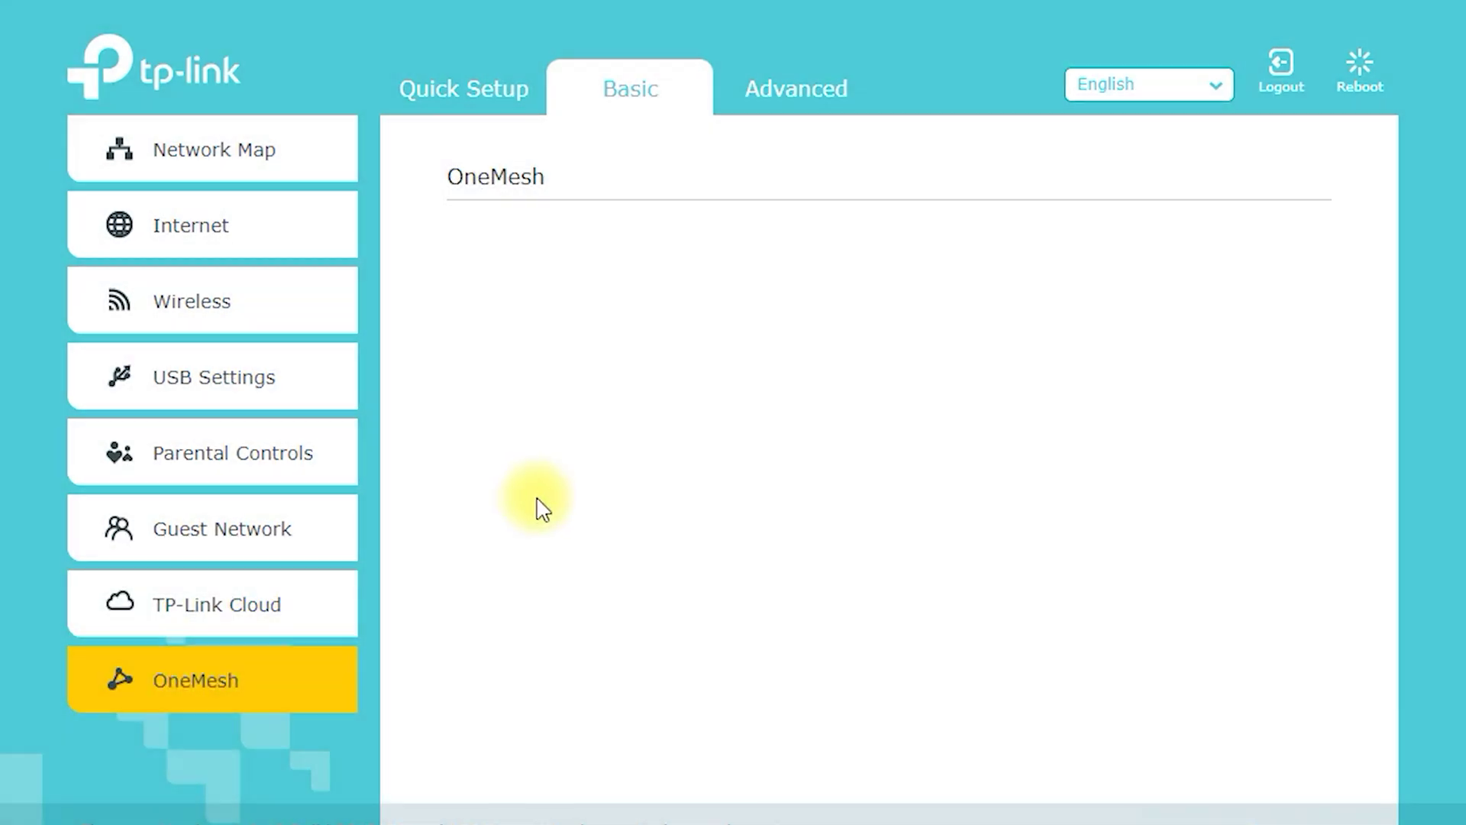
{"action": "scroll", "coordinate": [540, 507], "scroll_direction": "down", "scroll_amount": 1}
{"action": "scroll", "coordinate": [540, 507], "scroll_direction": "up", "scroll_amount": 1}
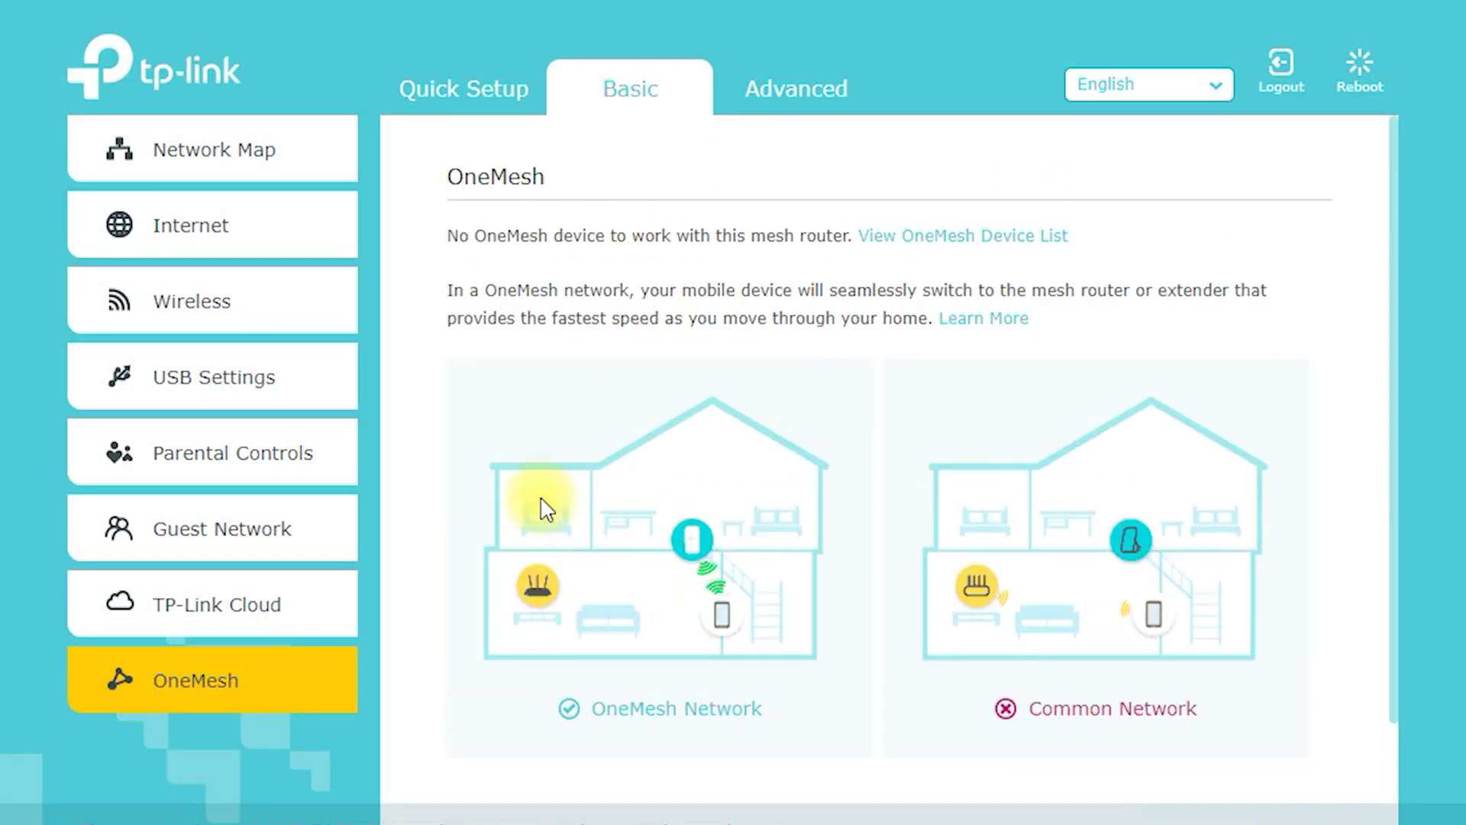
{"action": "left_click", "coordinate": [794, 90]}
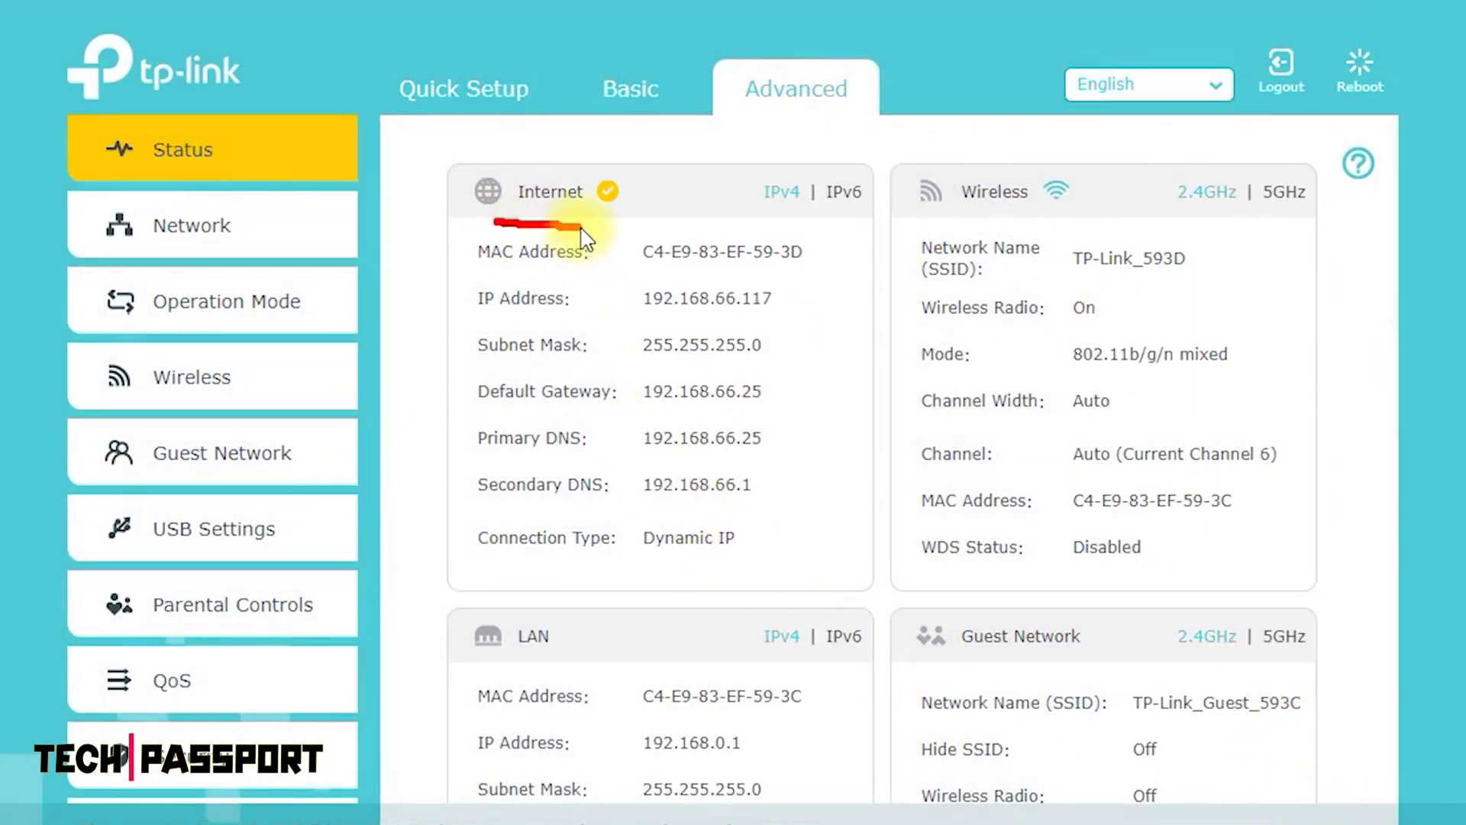
Show IPv6 details for Internet and LAN, and 5GHz details for wireless and guest networks.
{"action": "left_click_drag", "start_coordinate": [582, 228], "coordinate": [626, 224]}
{"action": "left_click_drag", "start_coordinate": [939, 225], "coordinate": [1043, 226]}
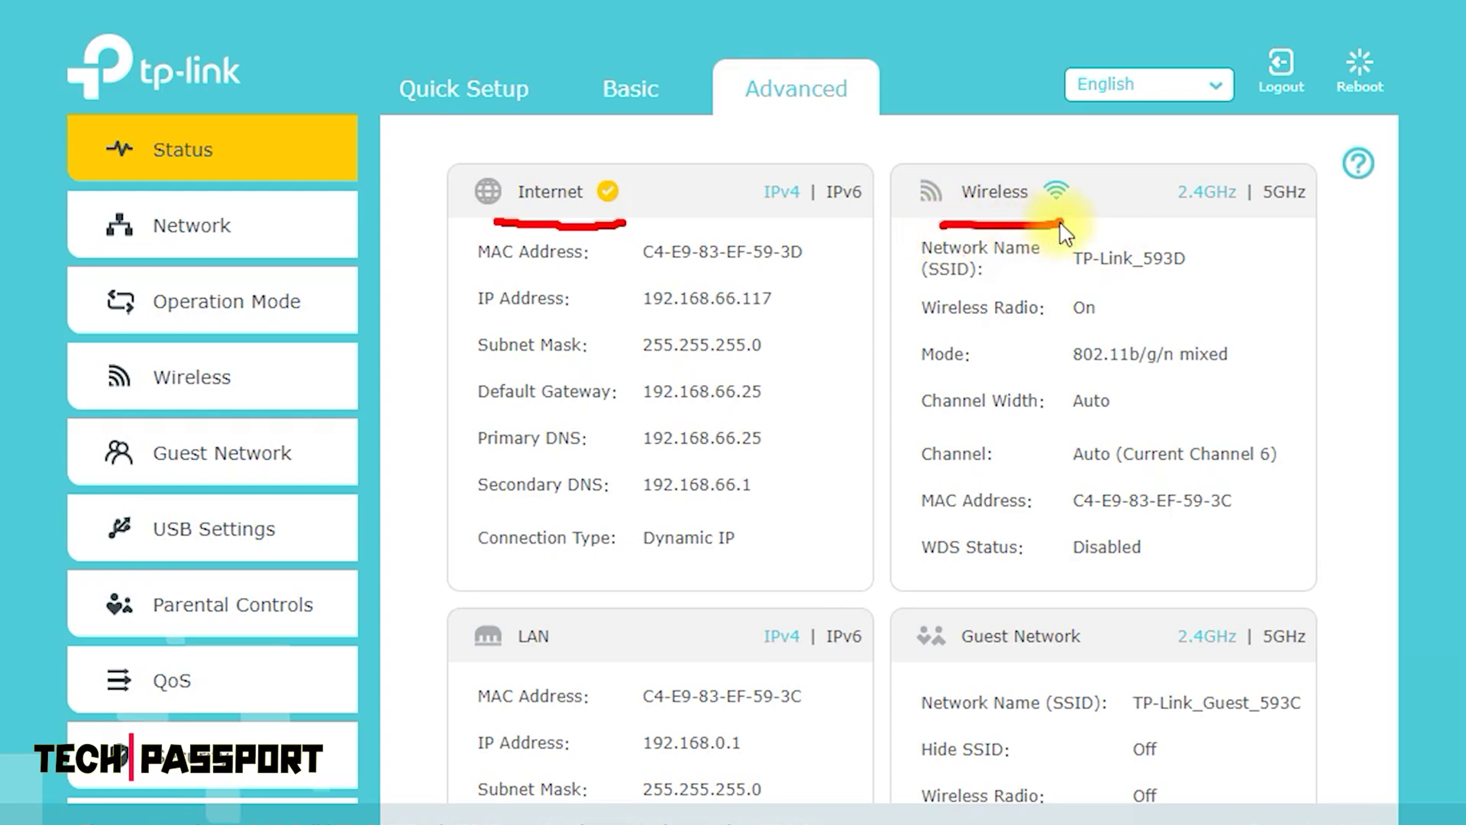
{"action": "left_click", "coordinate": [844, 205]}
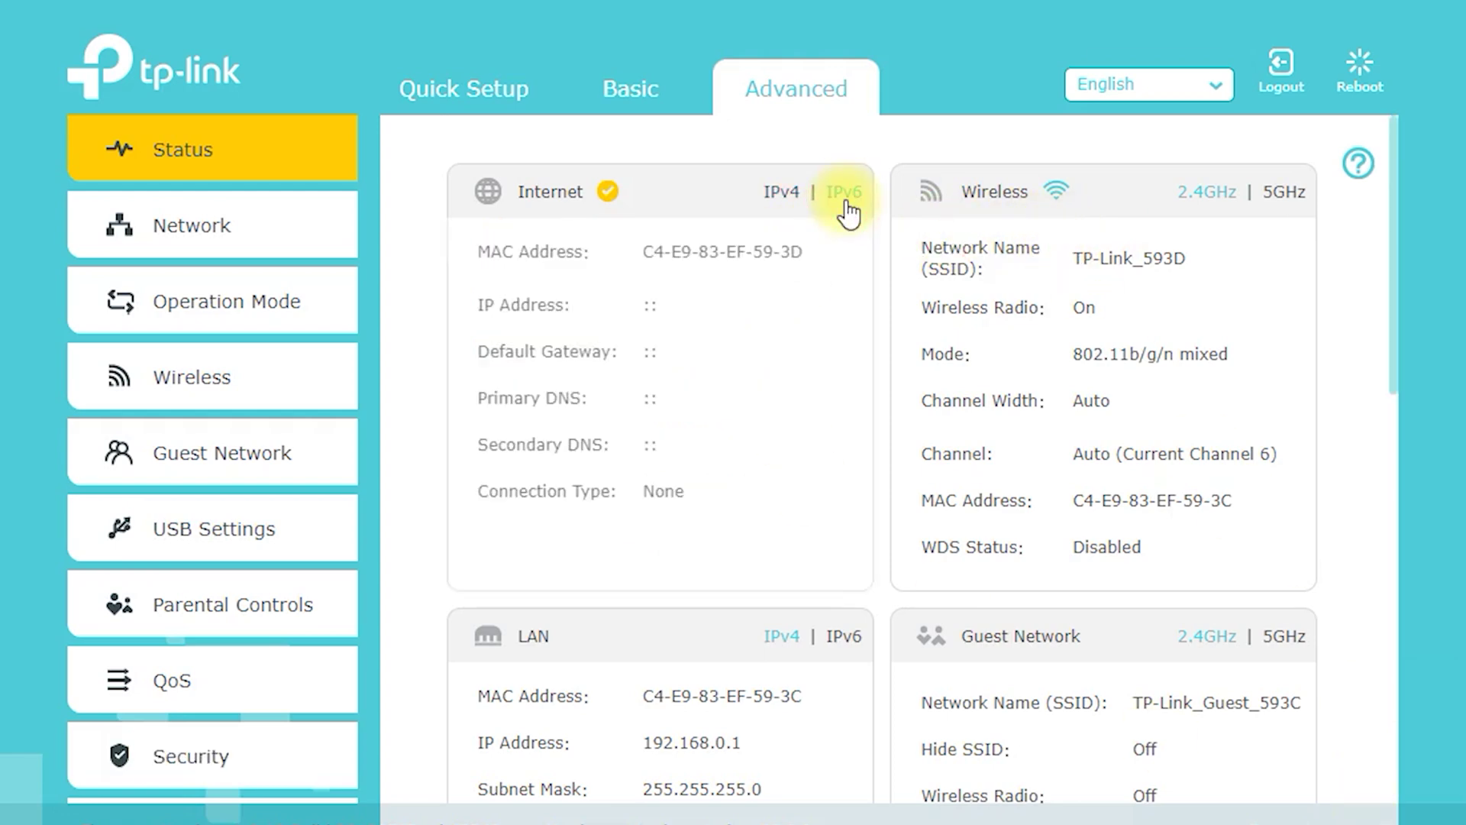
{"action": "left_click", "coordinate": [1296, 196]}
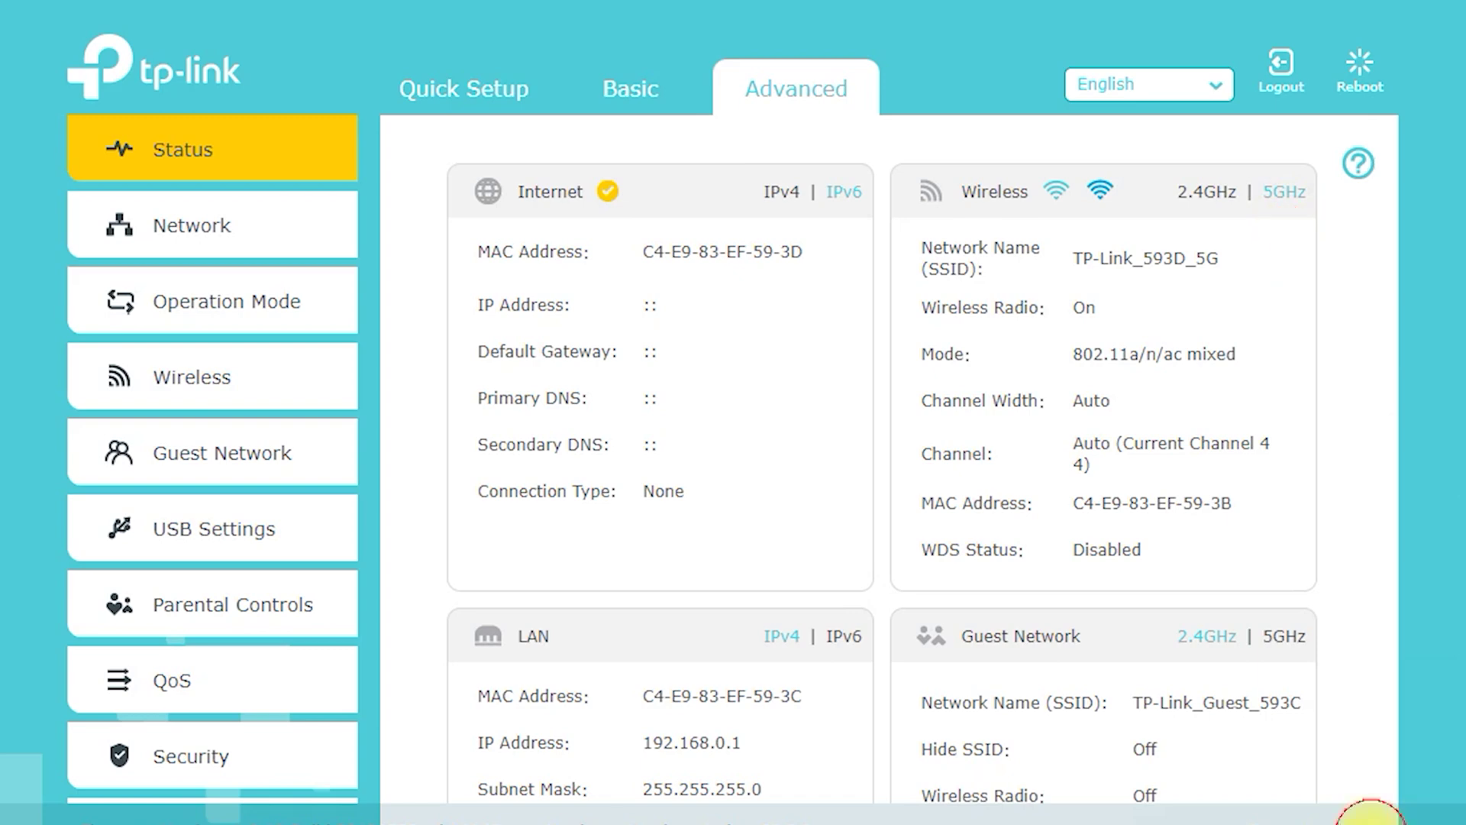
{"action": "left_click", "coordinate": [840, 636]}
{"action": "scroll", "coordinate": [837, 622], "scroll_direction": "down", "scroll_amount": 4}
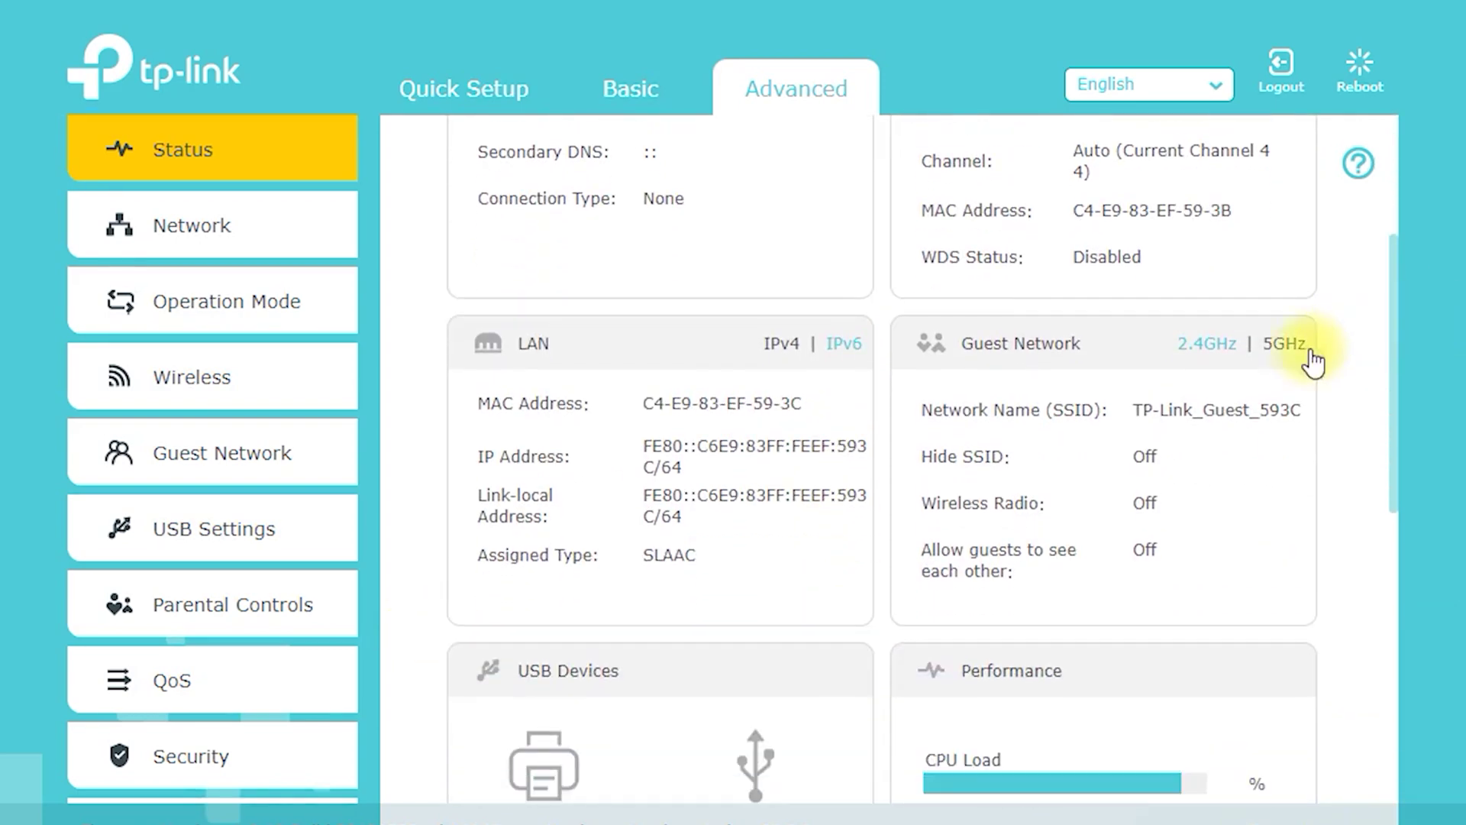
{"action": "left_click", "coordinate": [1310, 353]}
Expand both wired clients' IP and MAC details, then list the Network subpages.
{"action": "scroll", "coordinate": [1057, 531], "scroll_direction": "down", "scroll_amount": 5}
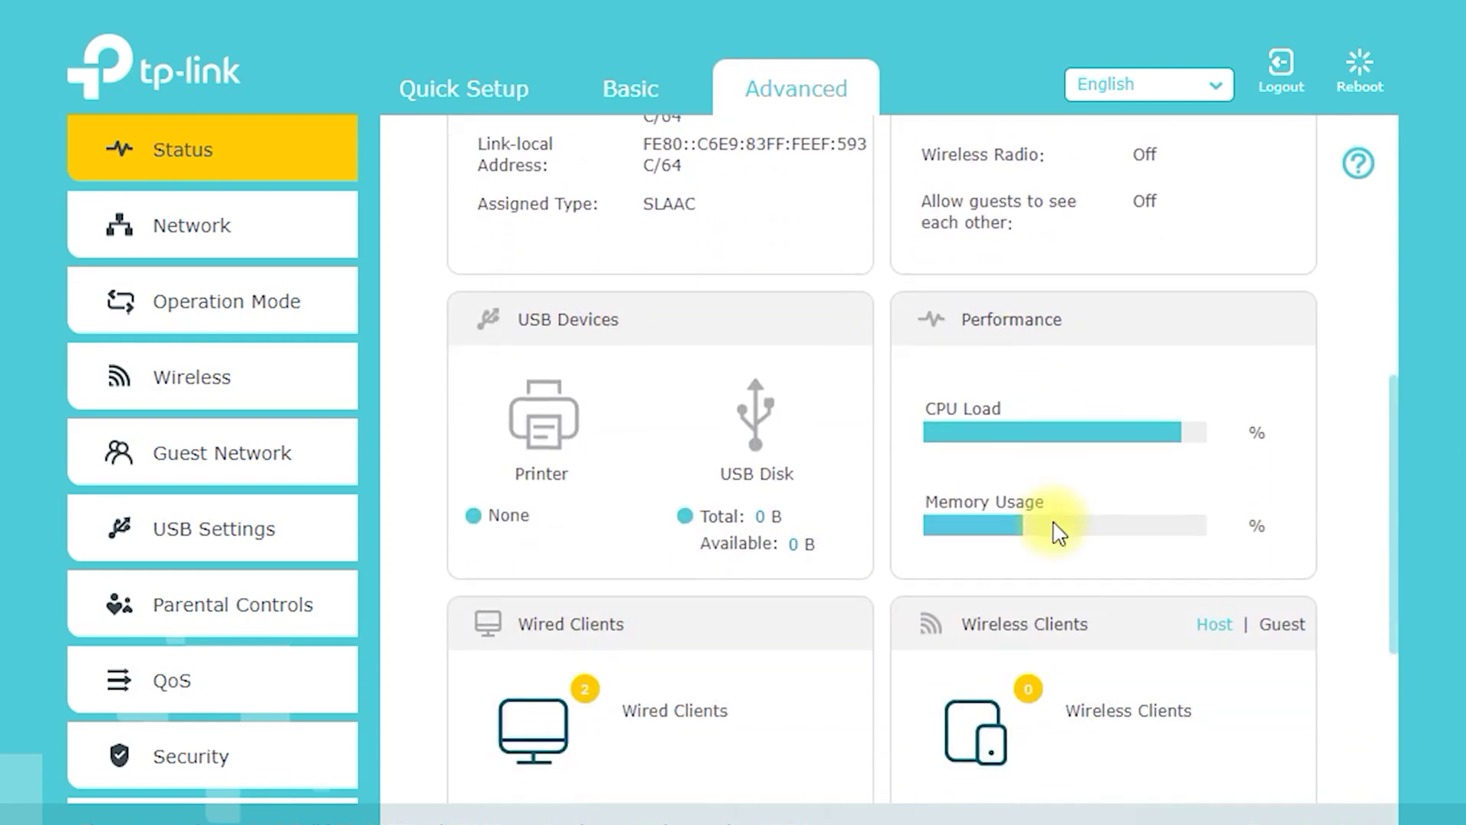
{"action": "scroll", "coordinate": [1058, 533], "scroll_direction": "down", "scroll_amount": 4}
{"action": "scroll", "coordinate": [1059, 532], "scroll_direction": "down", "scroll_amount": 1}
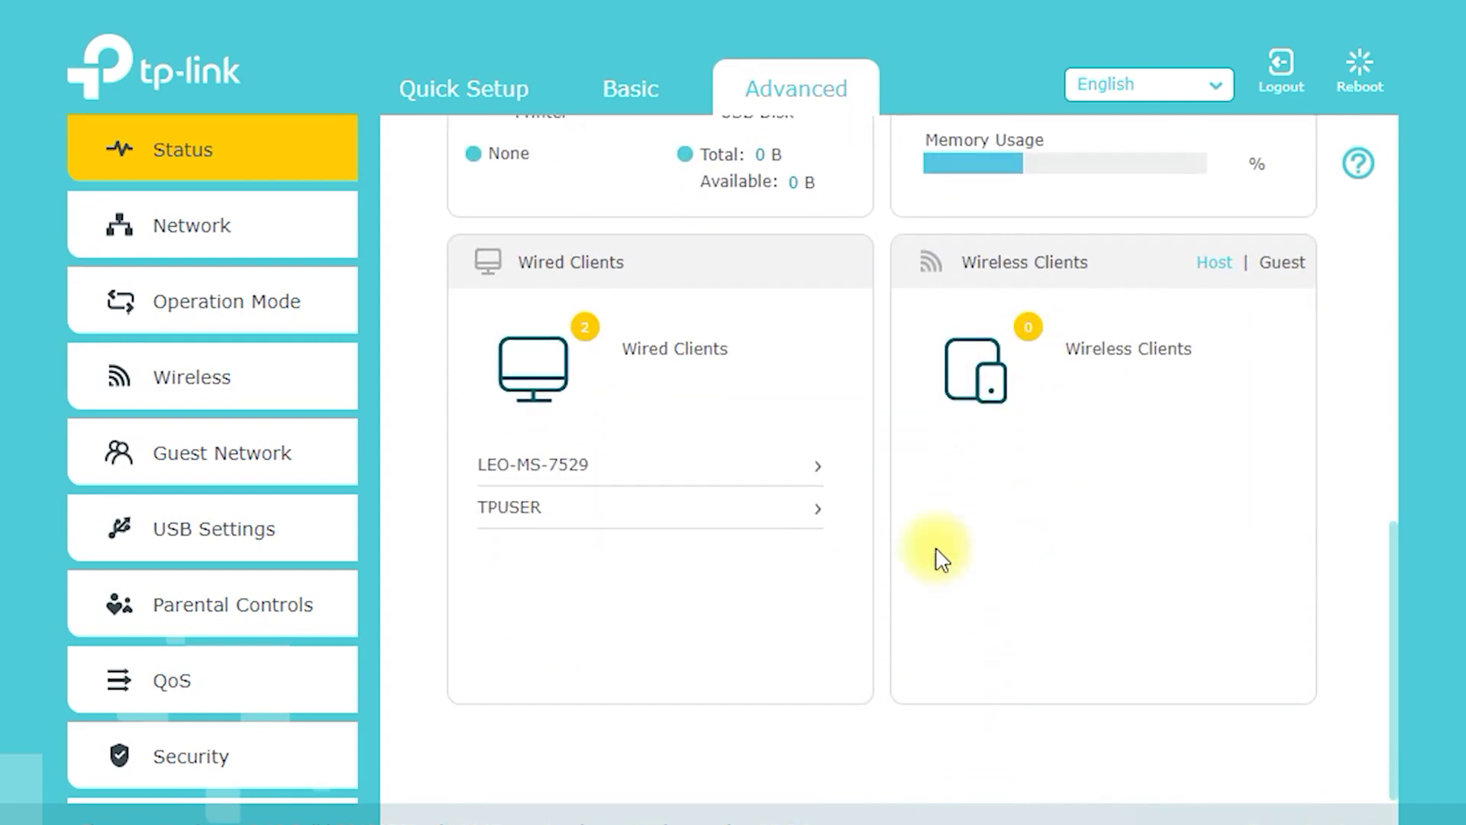
{"action": "left_click", "coordinate": [634, 511]}
{"action": "left_click", "coordinate": [760, 471]}
{"action": "scroll", "coordinate": [760, 481], "scroll_direction": "up", "scroll_amount": 4}
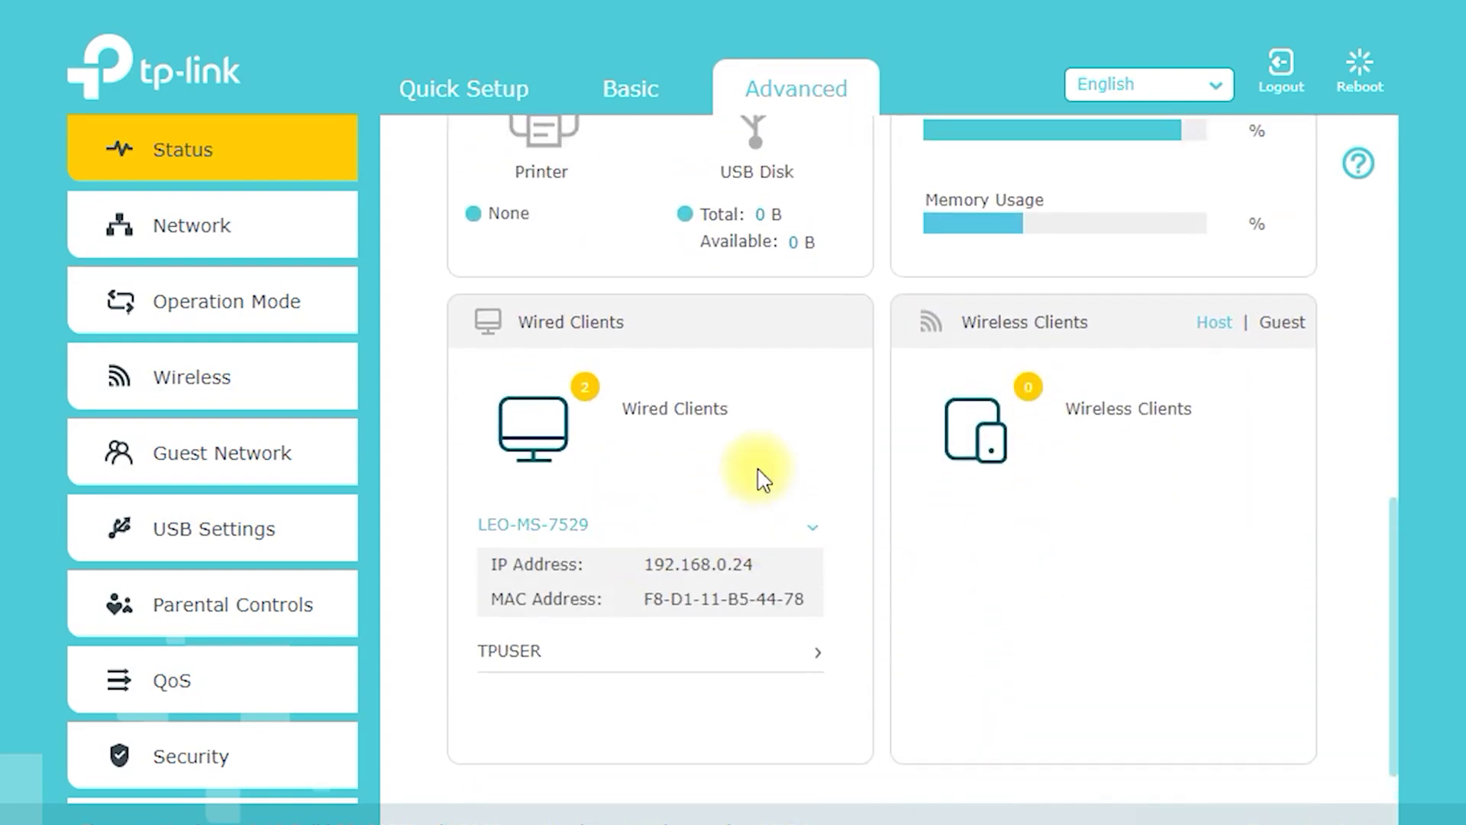
{"action": "left_click", "coordinate": [233, 229]}
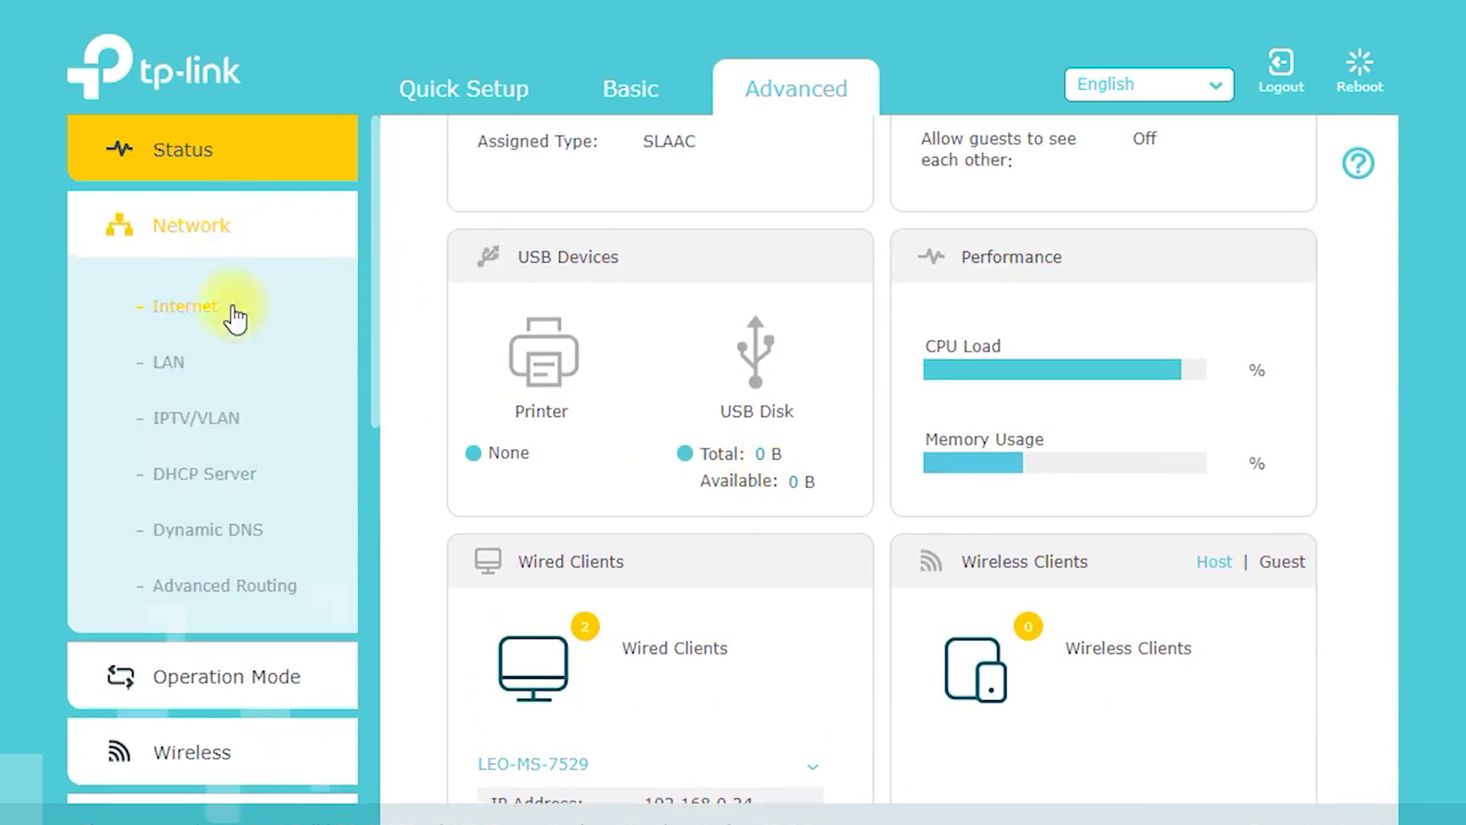
Under Network > Internet, preview the Static IP and BigPond Cable connection types.
{"action": "left_click", "coordinate": [195, 308]}
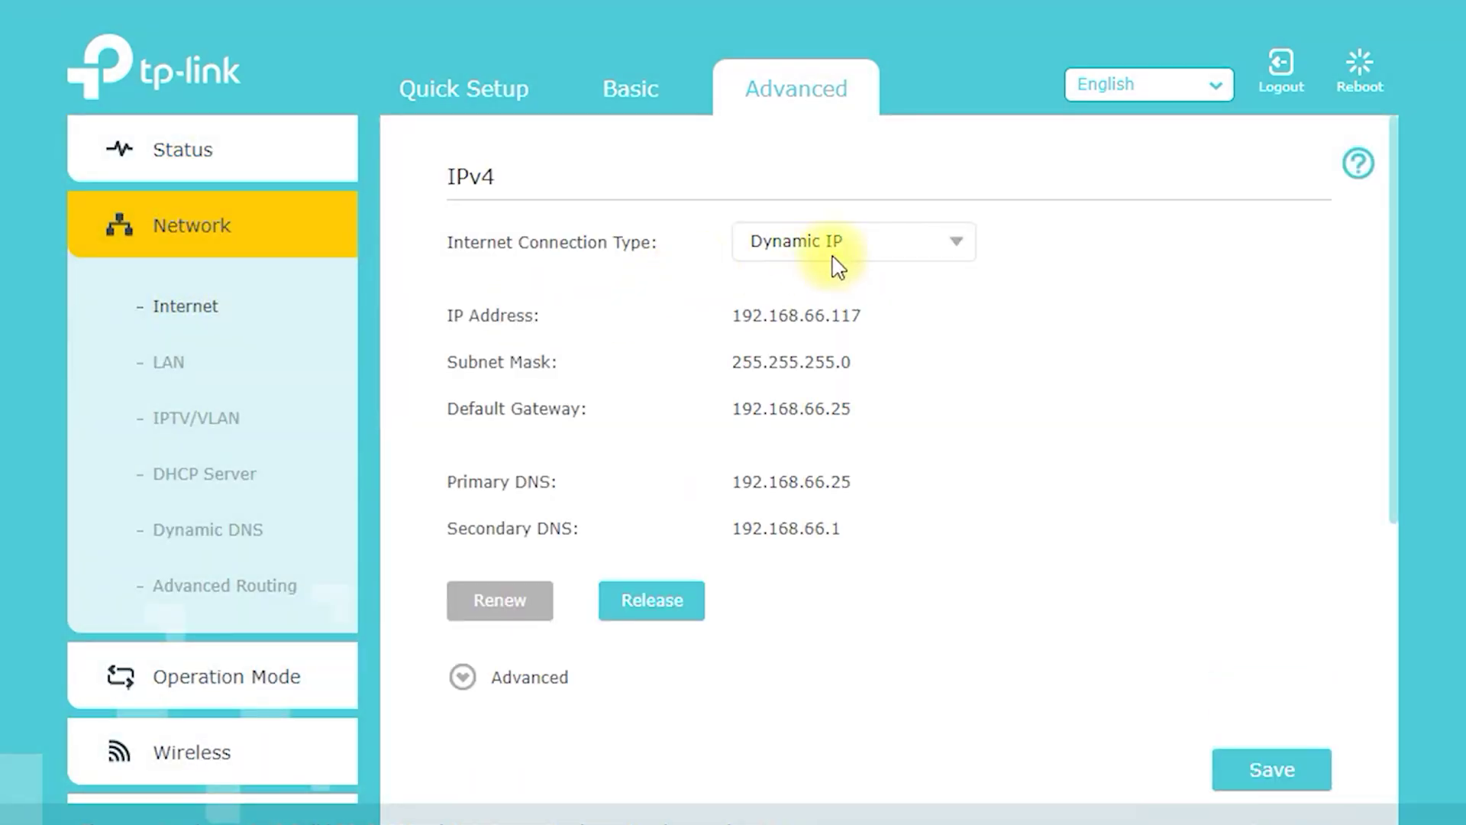
{"action": "left_click", "coordinate": [854, 246]}
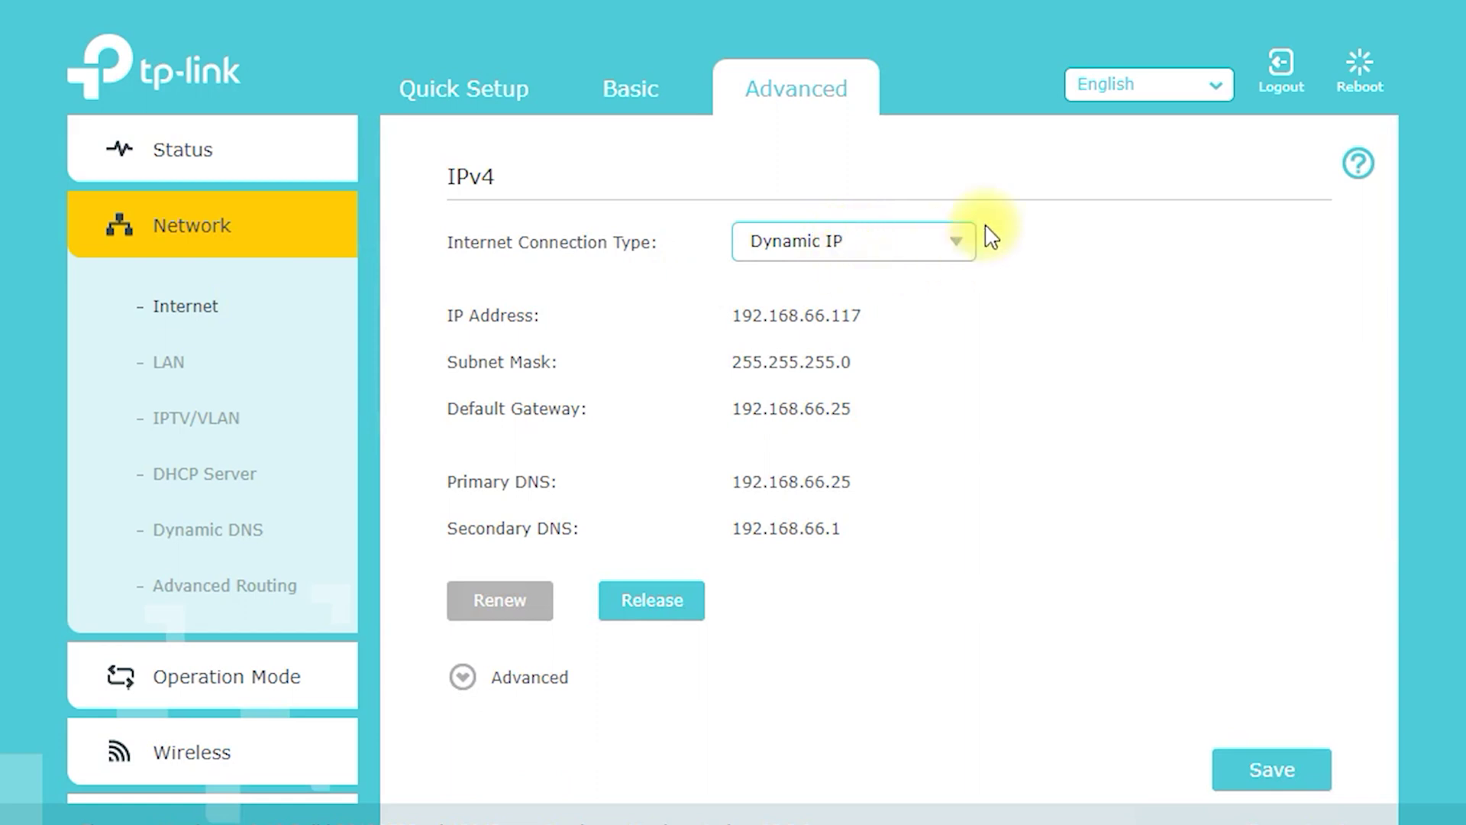
{"action": "left_click", "coordinate": [958, 240]}
{"action": "left_click", "coordinate": [930, 330]}
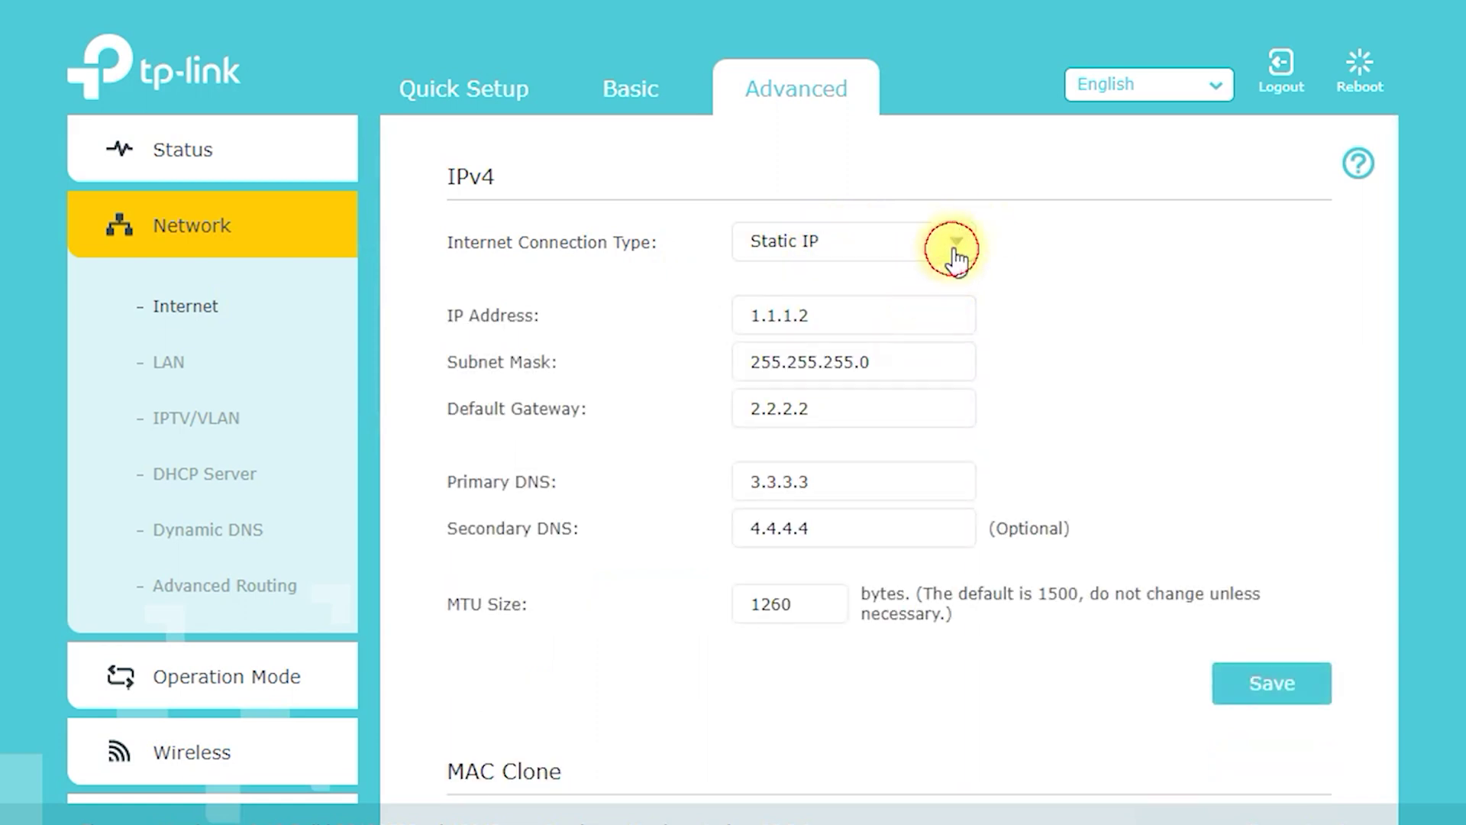
{"action": "left_click", "coordinate": [950, 250]}
{"action": "left_click", "coordinate": [915, 368]}
Preview PPPoE, L2TP and PPTP, ending on PPTP, then move to LAN.
{"action": "left_click", "coordinate": [970, 243]}
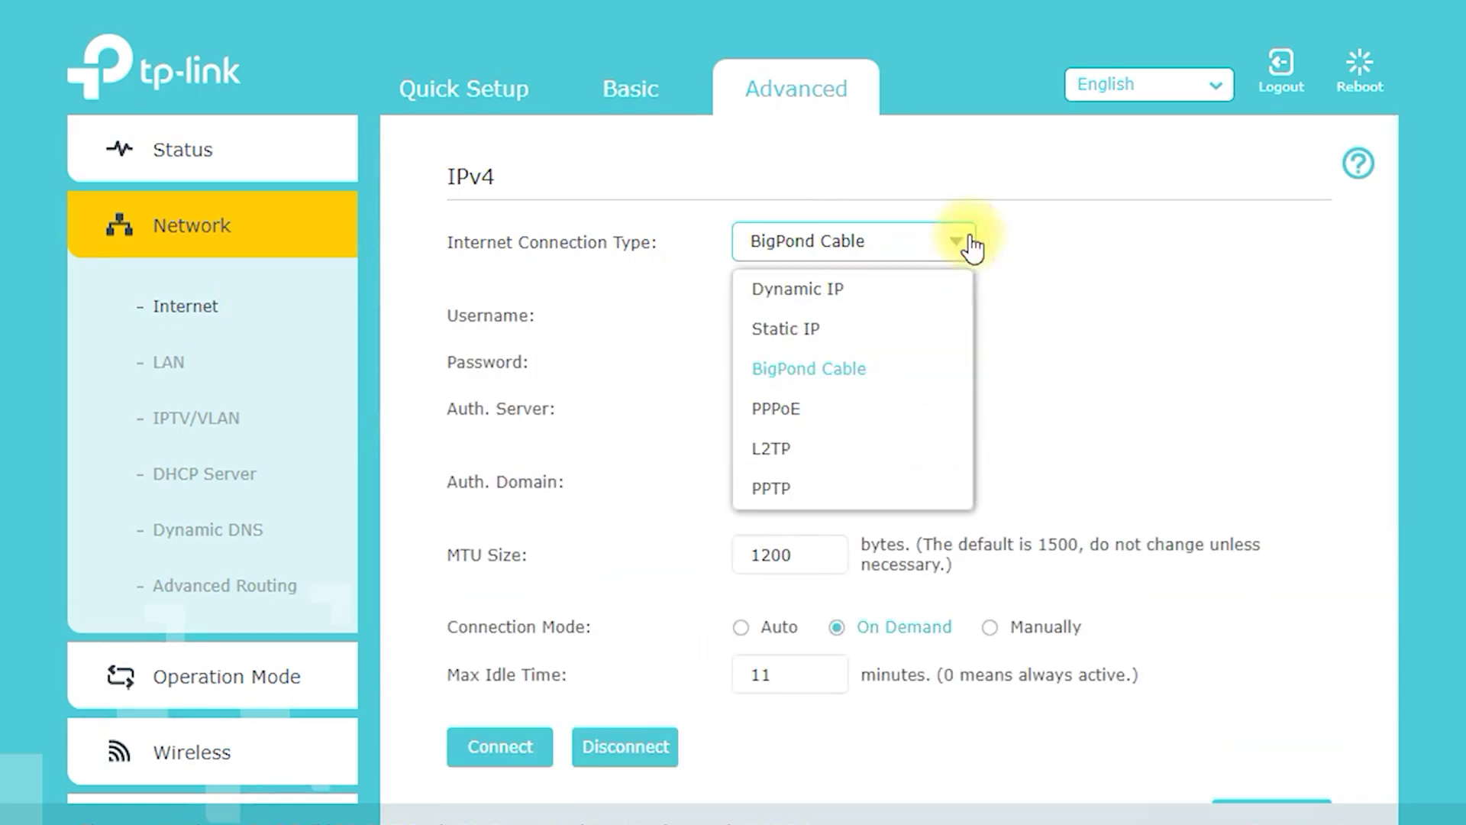
{"action": "left_click", "coordinate": [899, 408]}
{"action": "left_click", "coordinate": [961, 252]}
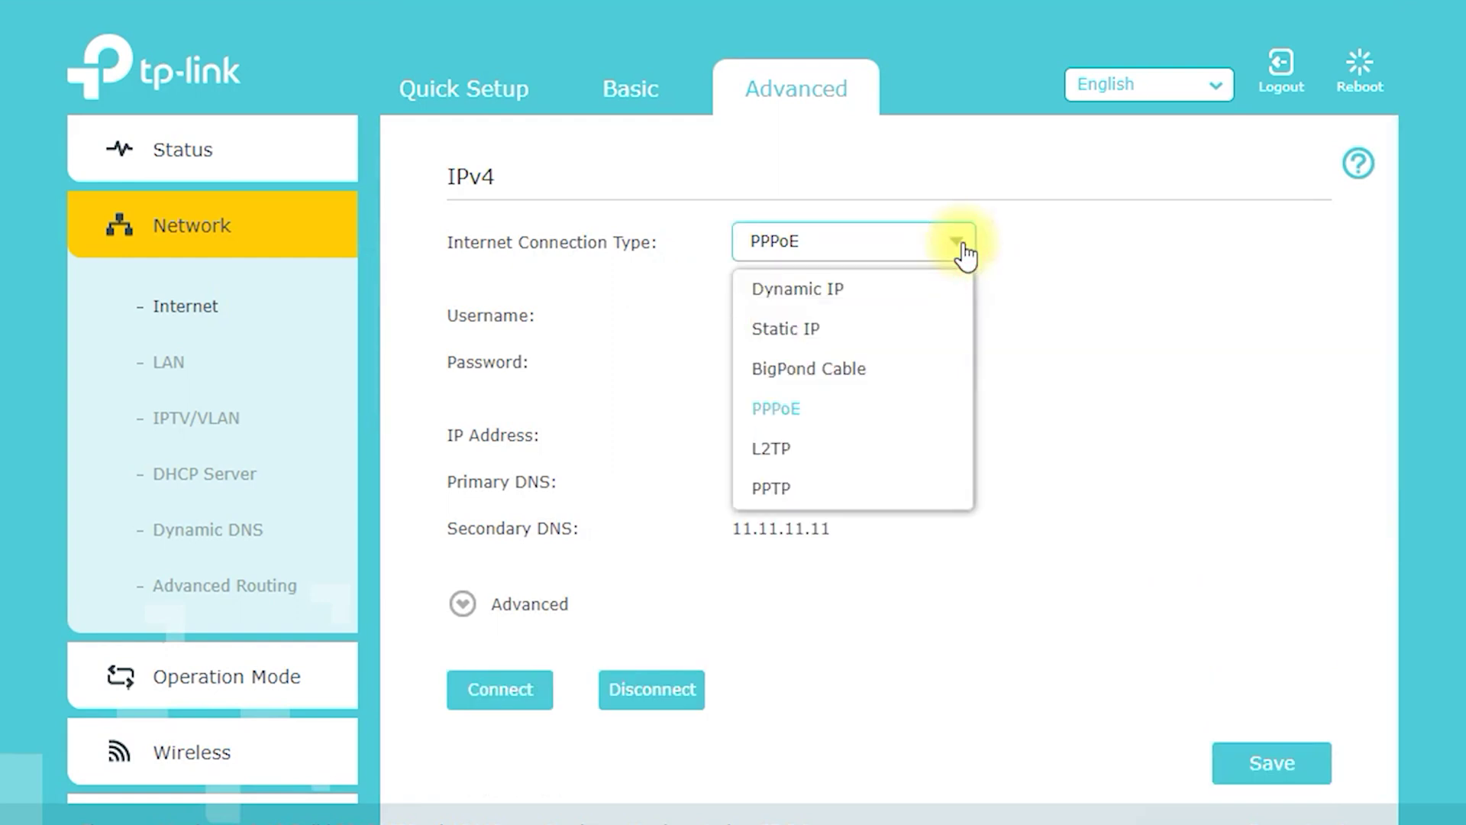
{"action": "left_click", "coordinate": [878, 450]}
{"action": "left_click", "coordinate": [959, 249]}
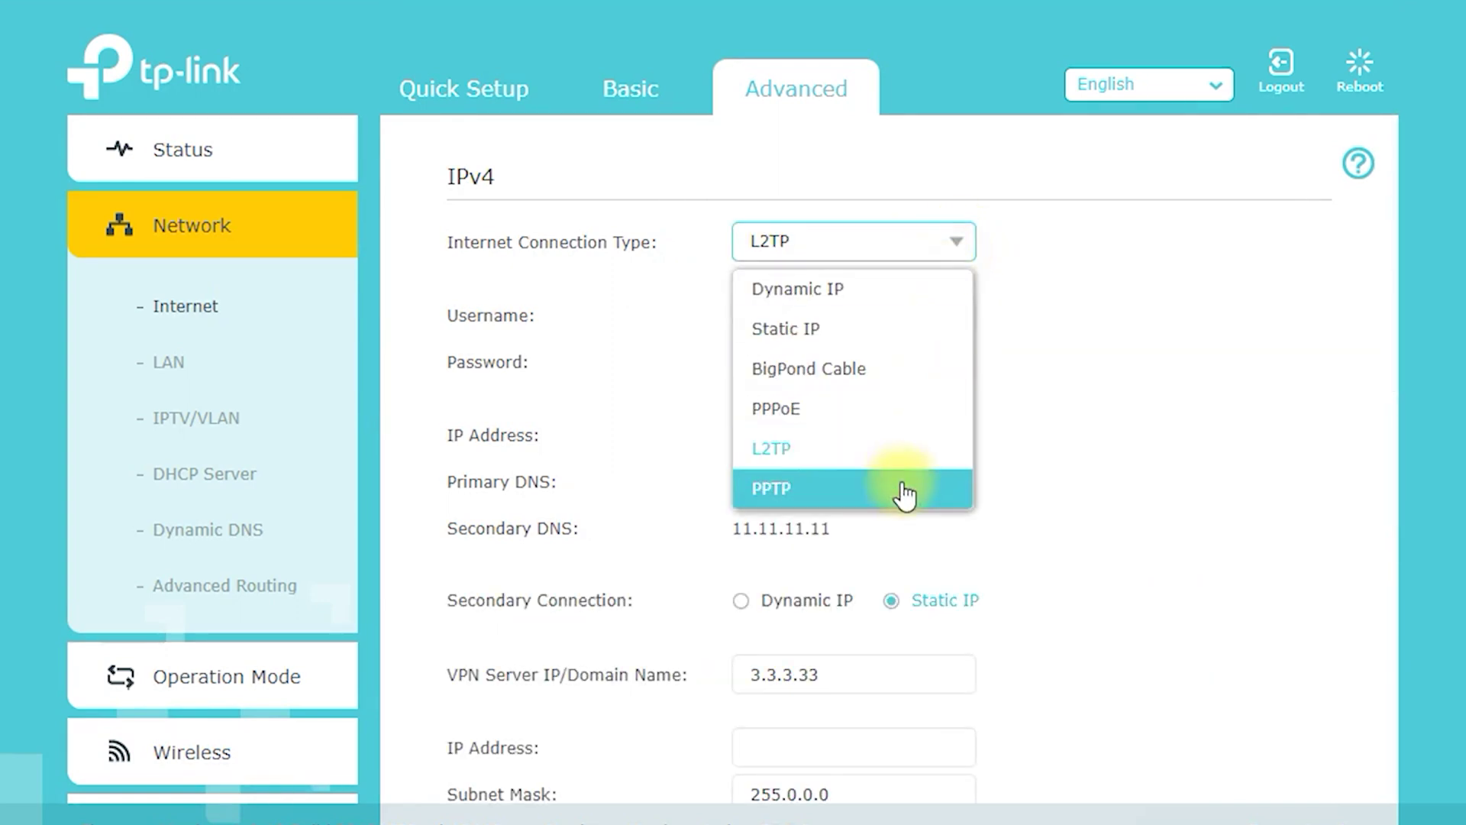
{"action": "left_click", "coordinate": [906, 490]}
{"action": "left_click", "coordinate": [135, 382]}
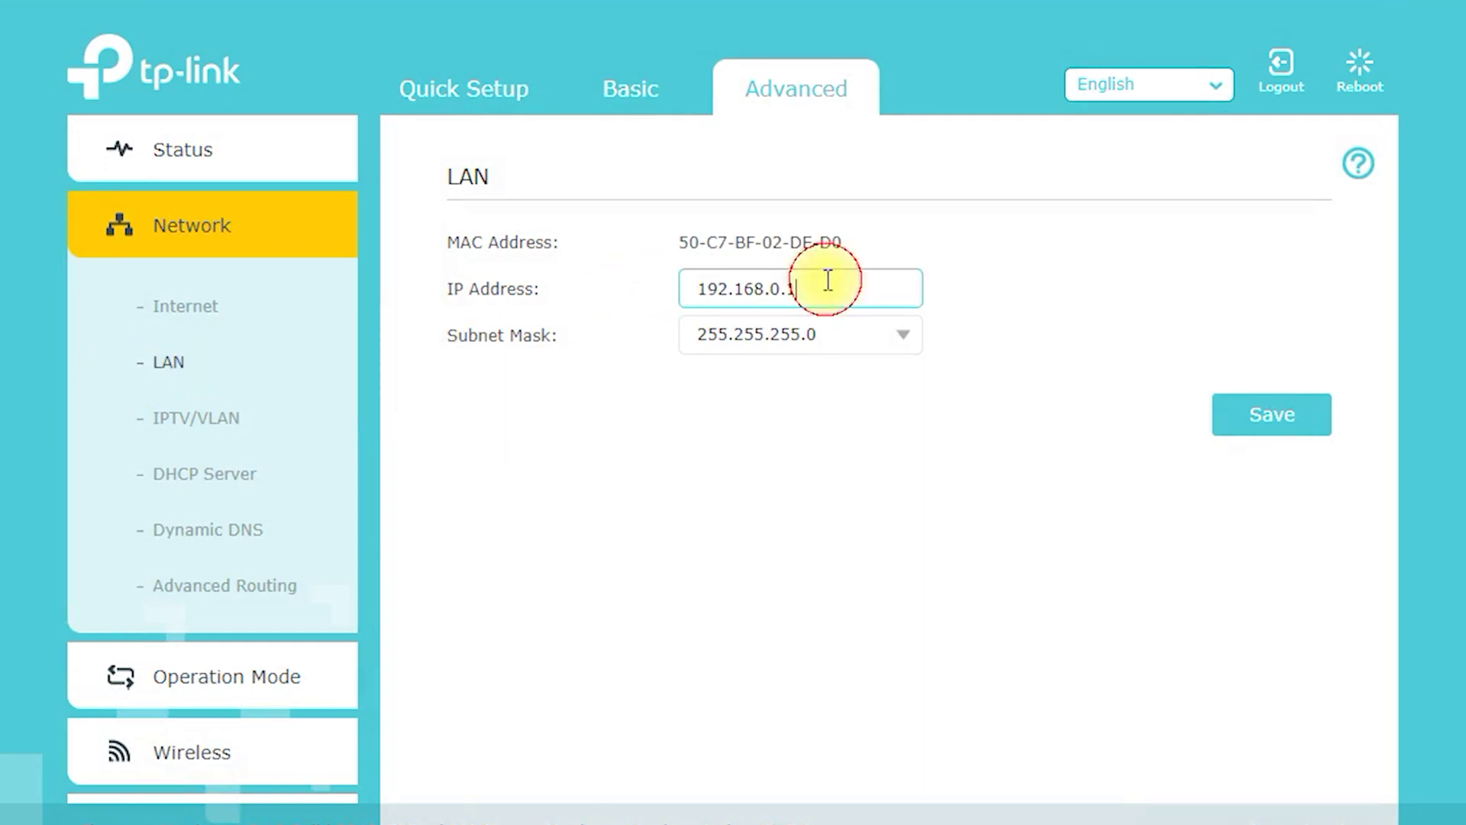
View the IPTV/VLAN and DHCP Server settings pages.
{"action": "left_click", "coordinate": [168, 425]}
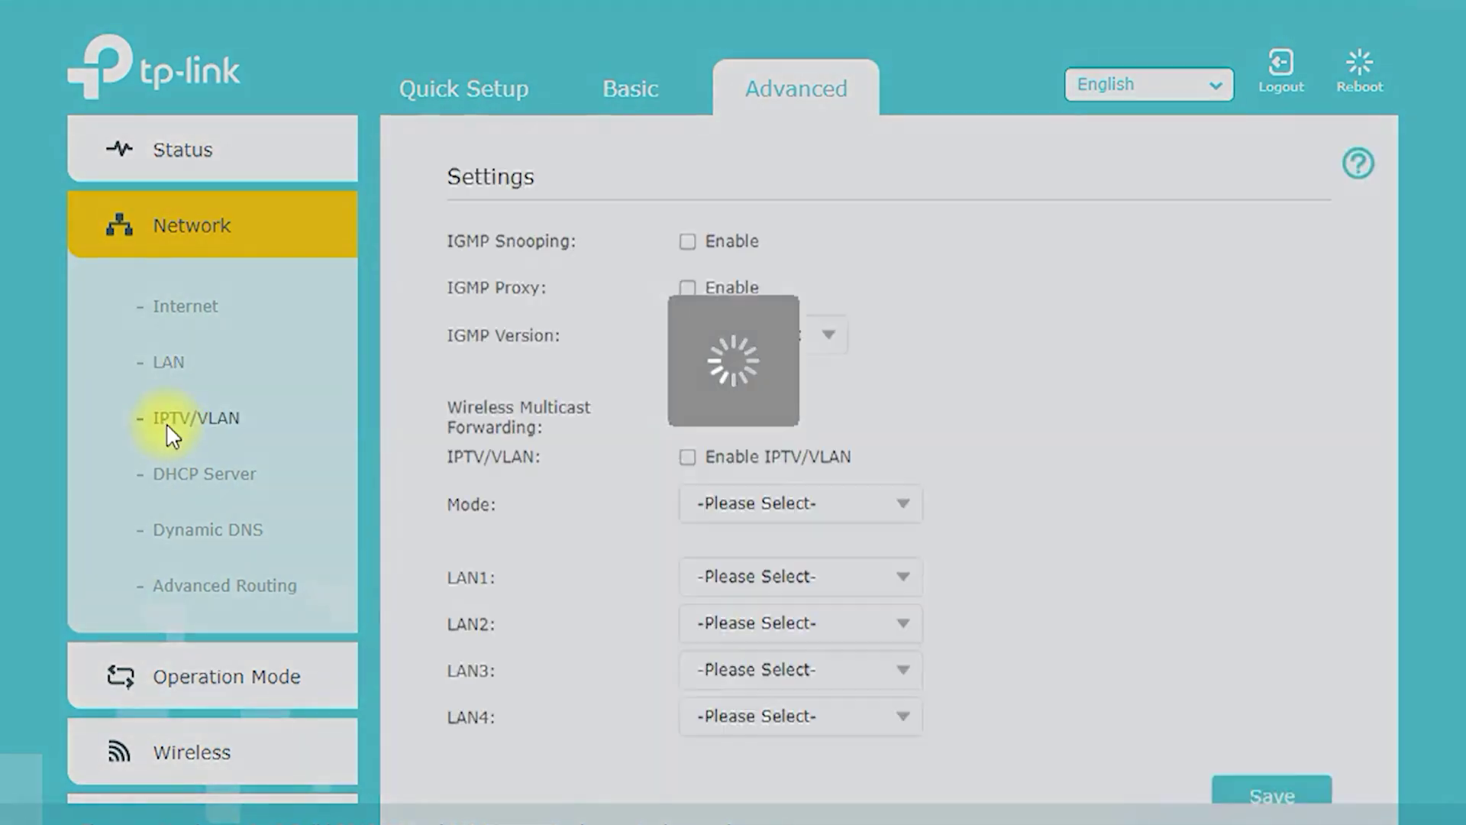
{"action": "scroll", "coordinate": [576, 402], "scroll_direction": "down", "scroll_amount": 1}
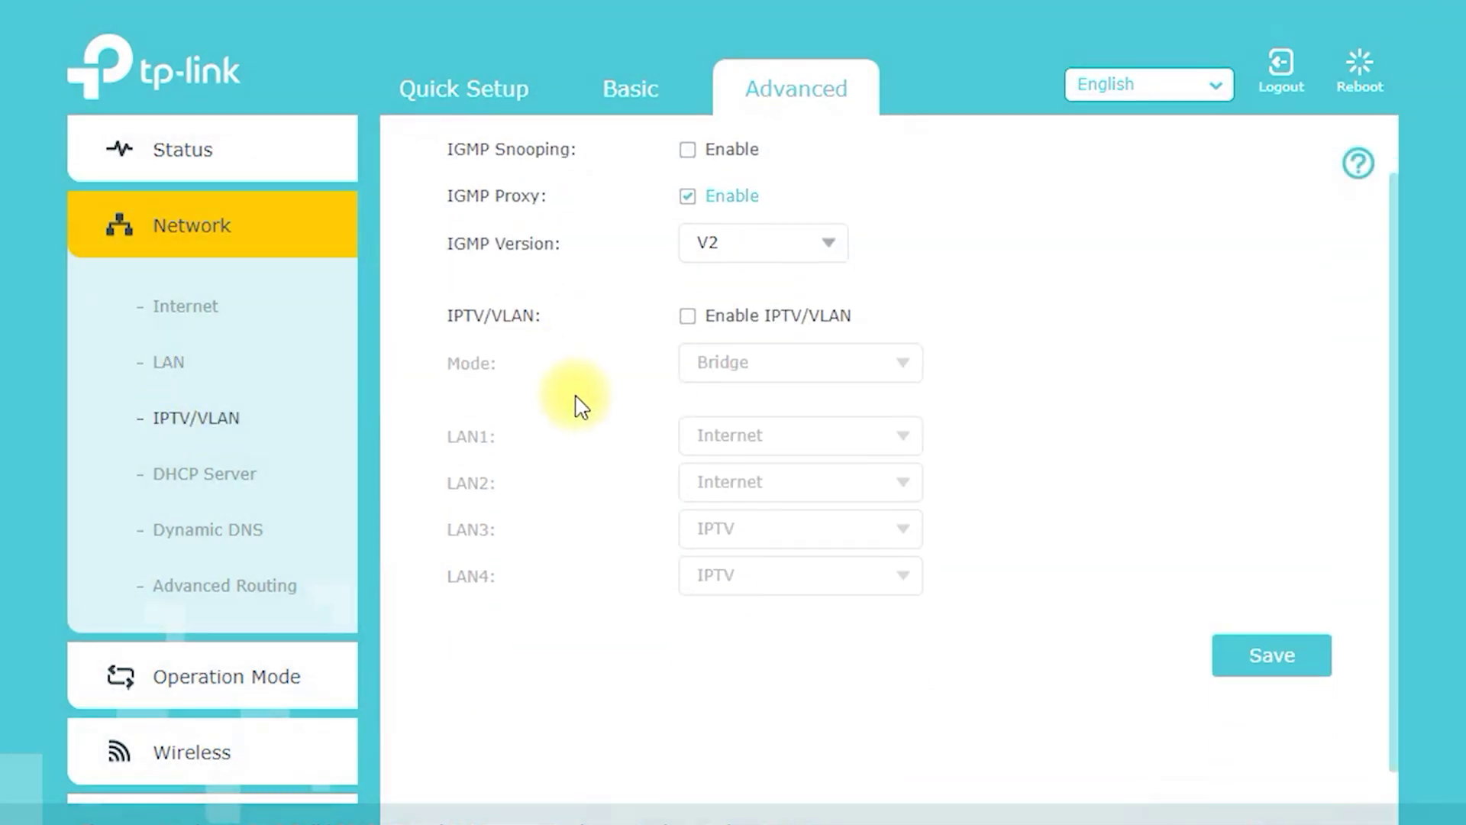
{"action": "left_click", "coordinate": [242, 491]}
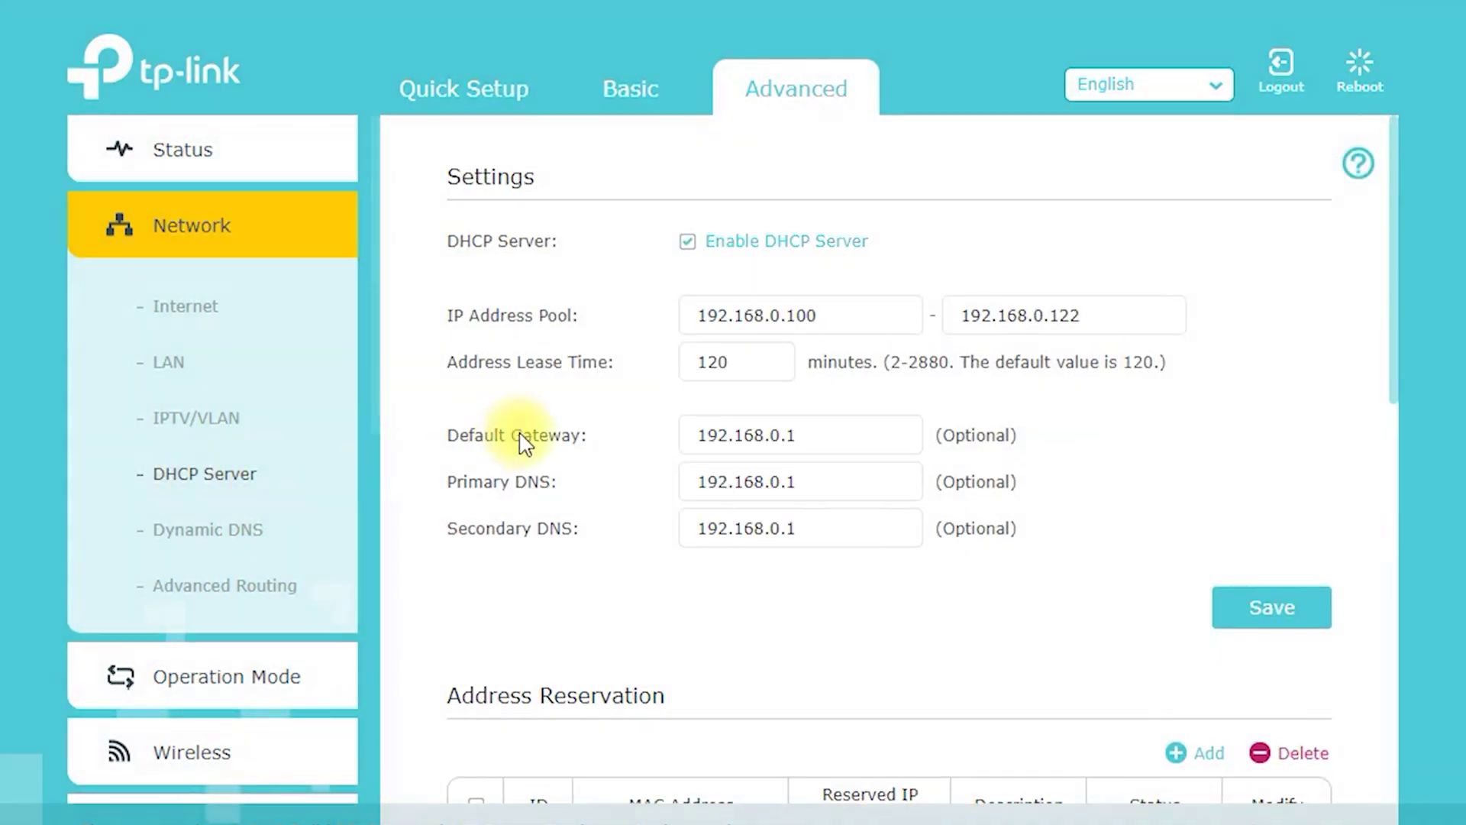
{"action": "scroll", "coordinate": [524, 443], "scroll_direction": "down", "scroll_amount": 9}
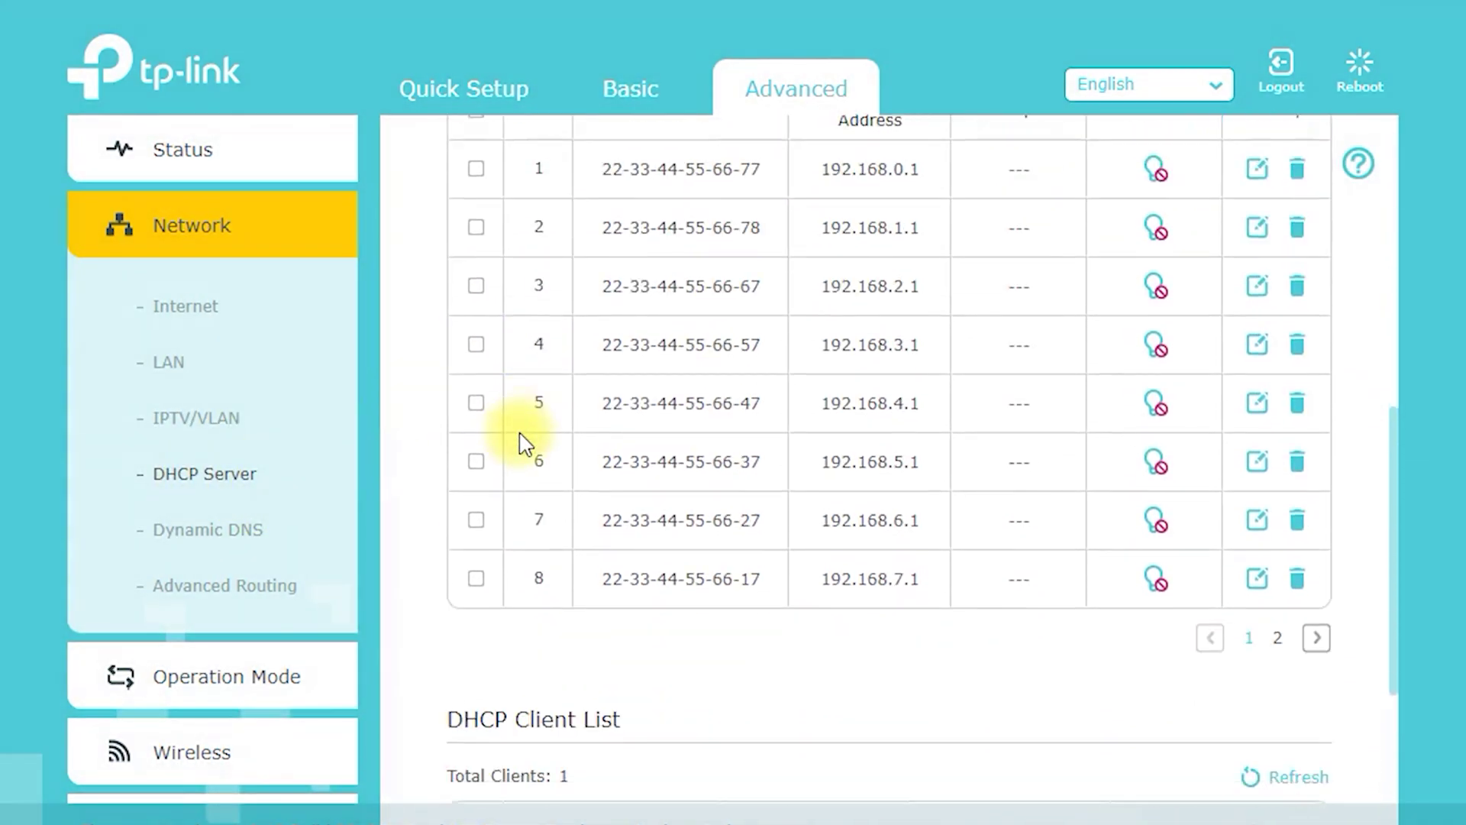
{"action": "scroll", "coordinate": [519, 439], "scroll_direction": "down", "scroll_amount": 3}
View Dynamic DNS and Advanced Routing's static routes, then go to Operation Mode.
{"action": "left_click", "coordinate": [181, 534]}
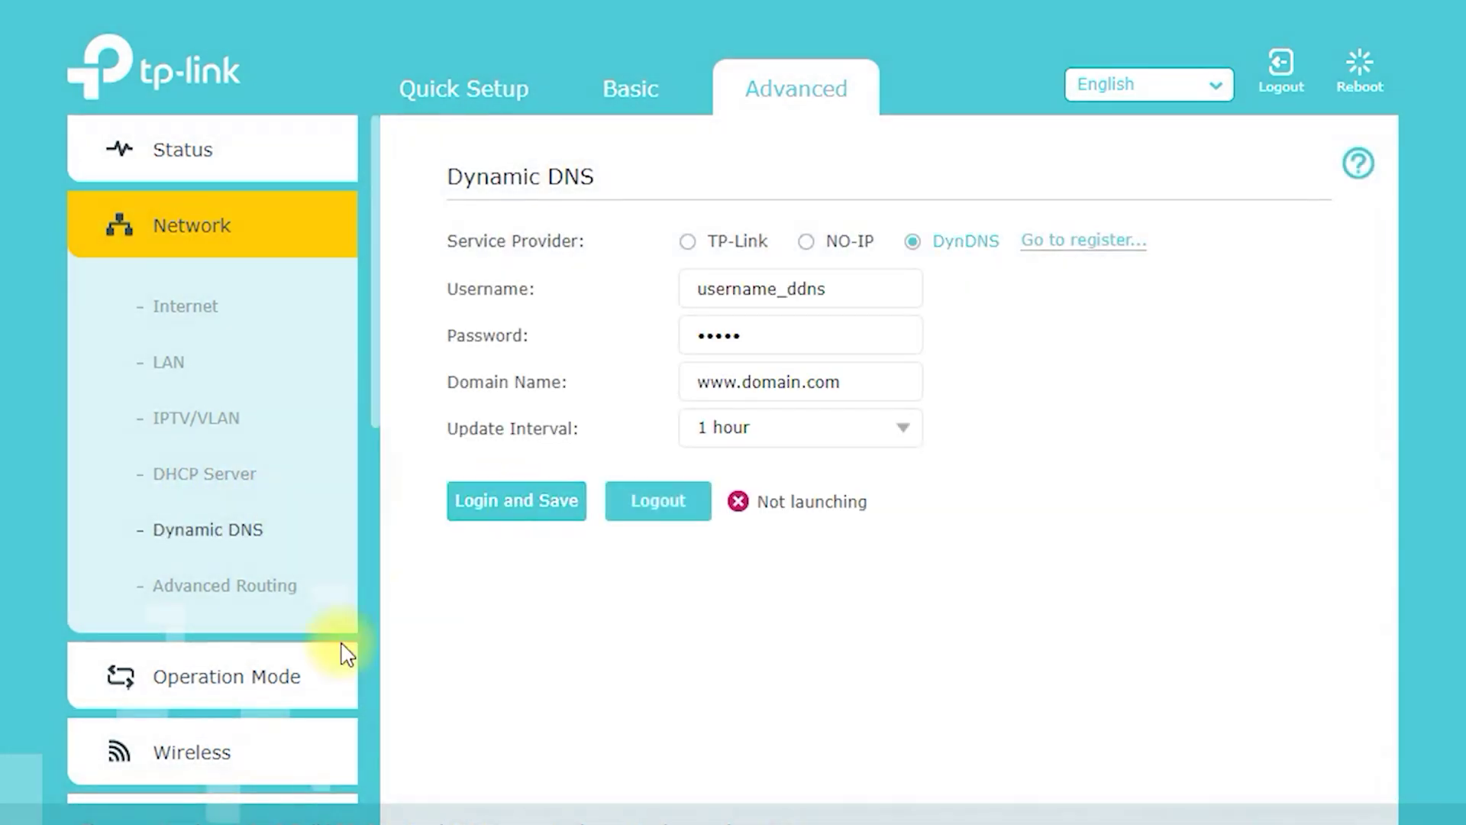
{"action": "left_click", "coordinate": [248, 585]}
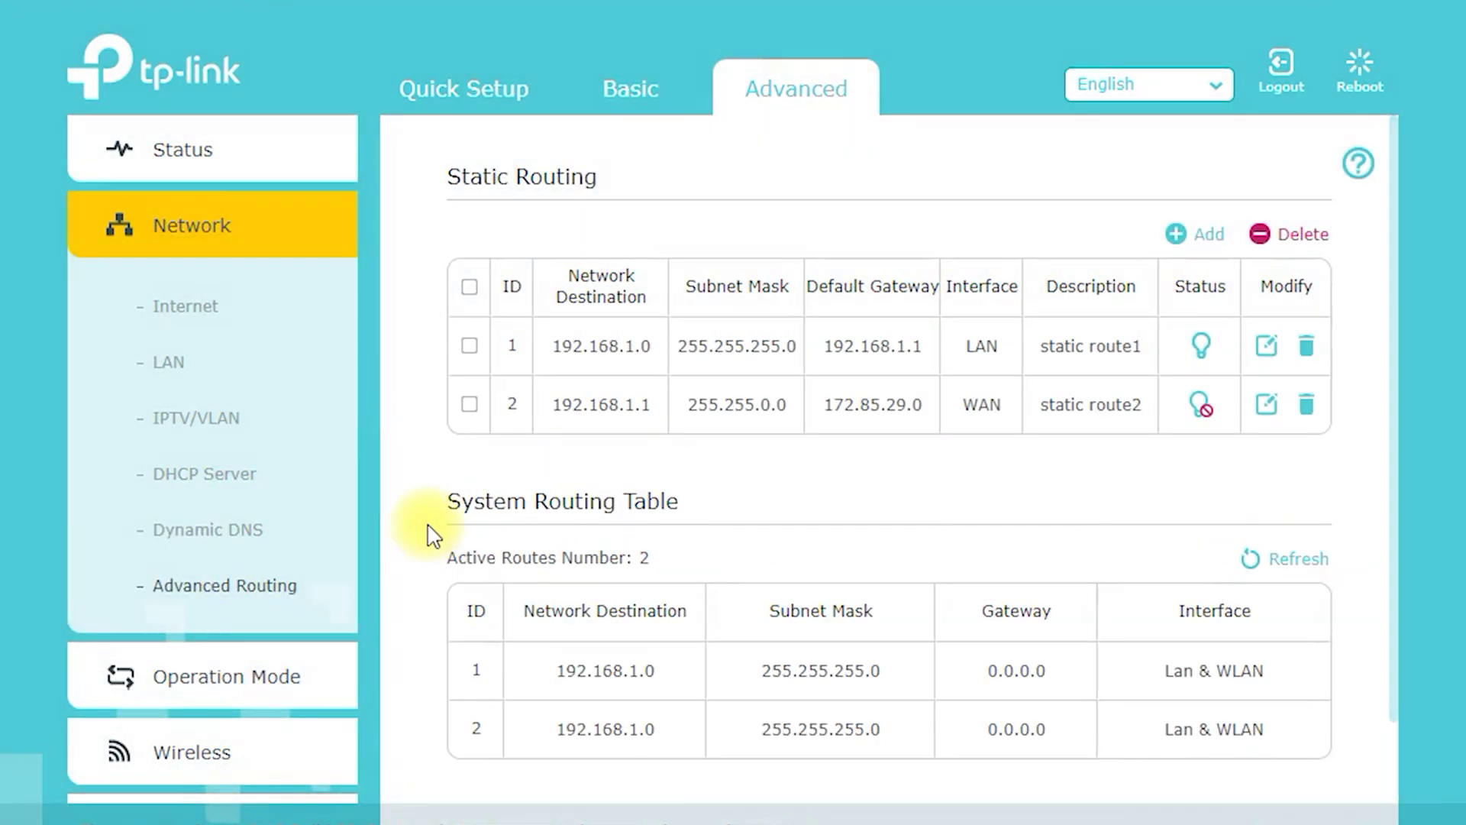
{"action": "scroll", "coordinate": [432, 535], "scroll_direction": "down", "scroll_amount": 1}
{"action": "scroll", "coordinate": [306, 572], "scroll_direction": "down", "scroll_amount": 3}
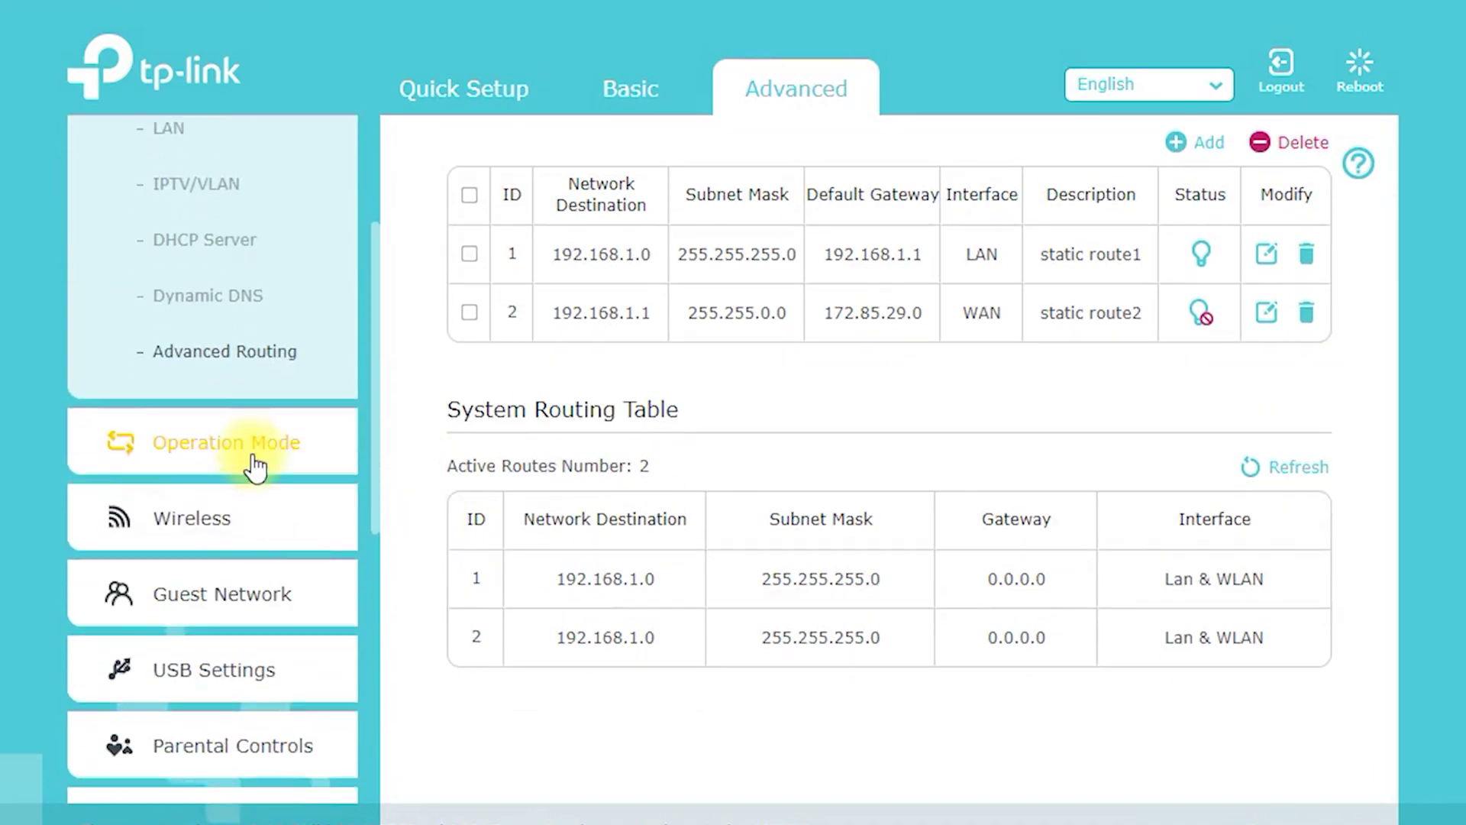
{"action": "left_click", "coordinate": [255, 463]}
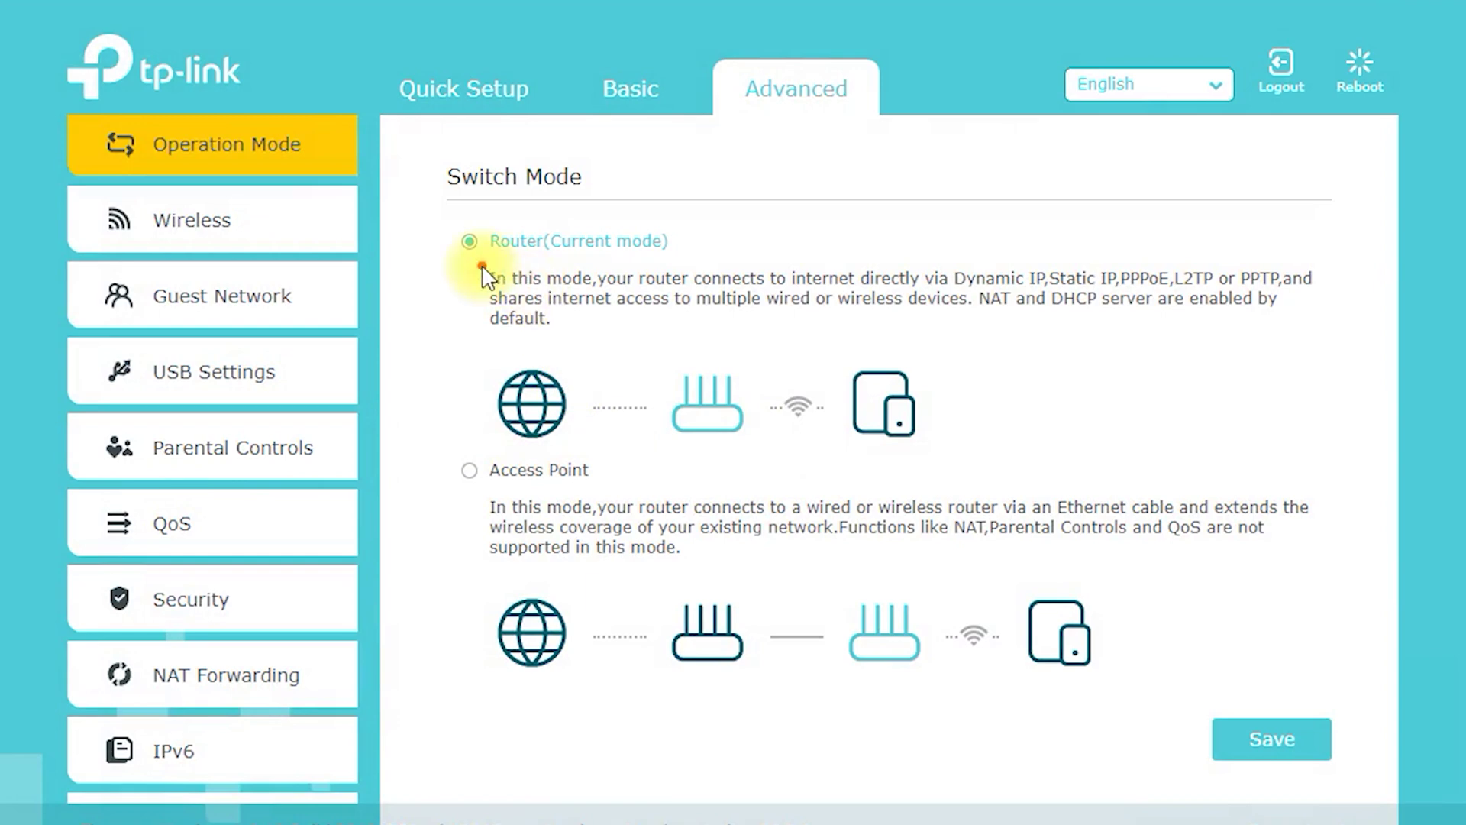
Compare the Router and Access Point modes, then expand the Wireless menu.
{"action": "left_click_drag", "start_coordinate": [482, 269], "coordinate": [693, 257]}
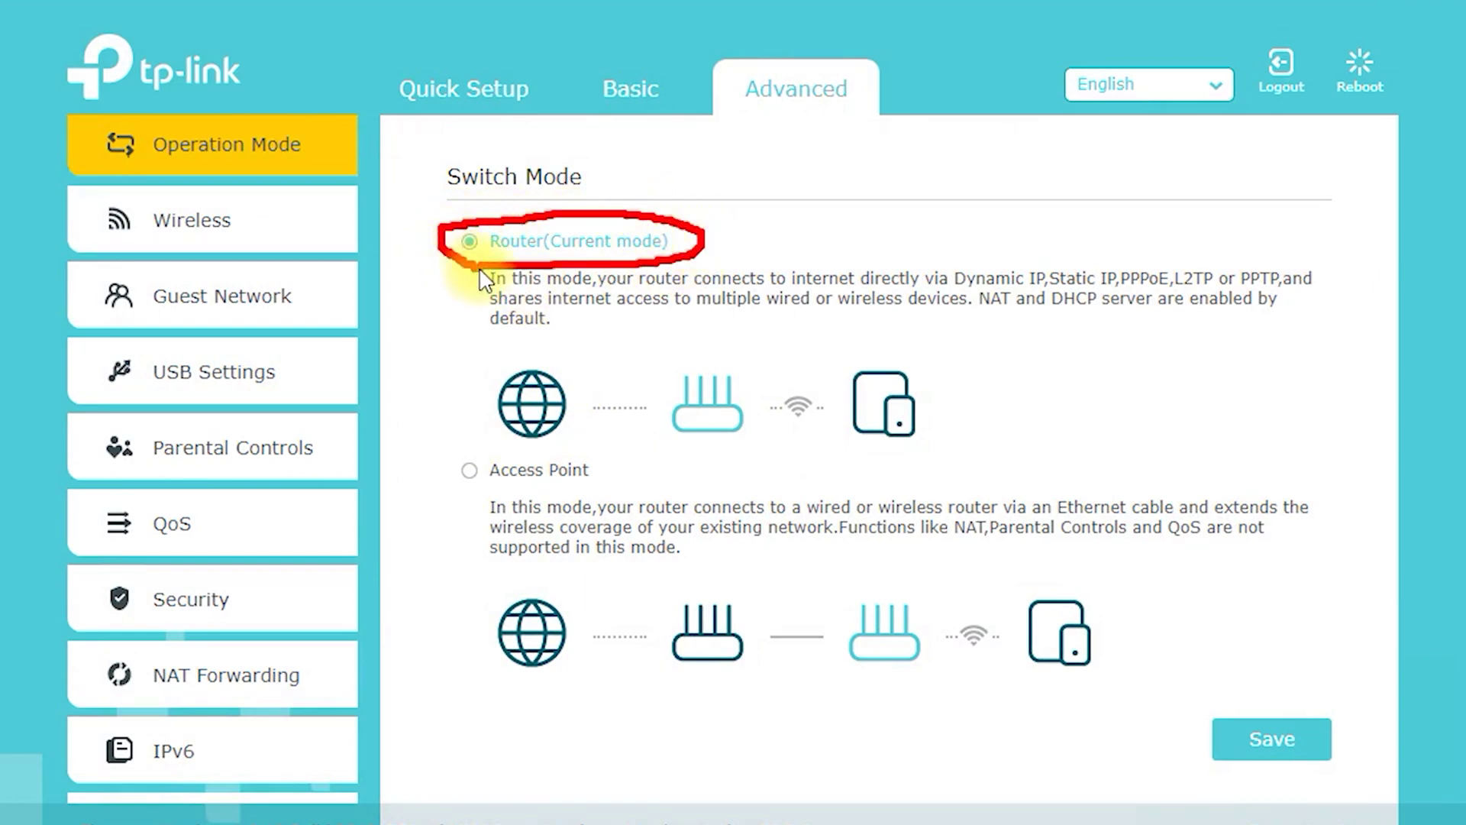
{"action": "mouse_move", "coordinate": [574, 508]}
{"action": "left_mouse_down"}
{"action": "mouse_move", "coordinate": [524, 442]}
{"action": "mouse_move", "coordinate": [447, 489]}
{"action": "left_mouse_up"}
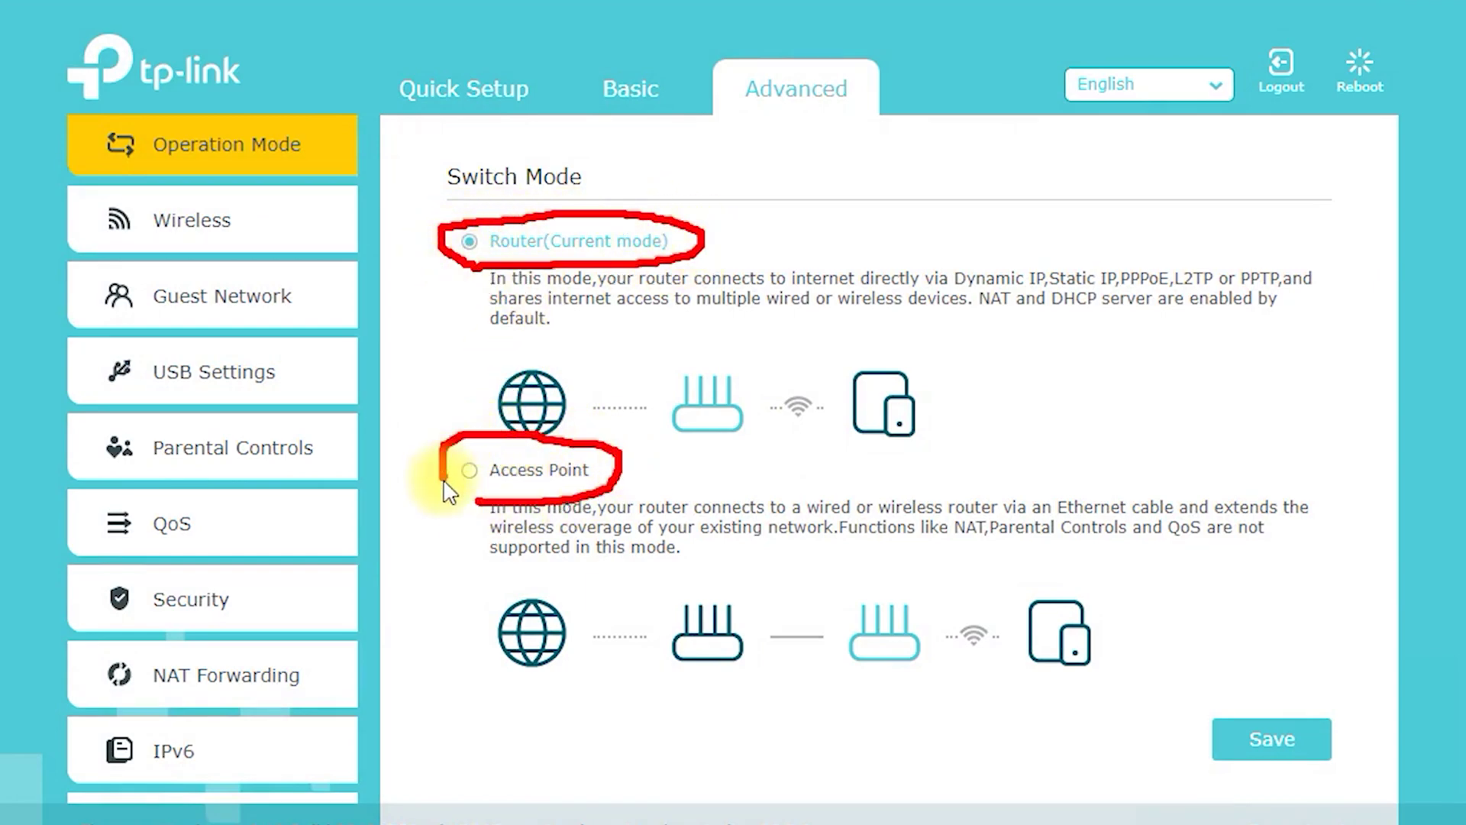
{"action": "key", "text": "Escape"}
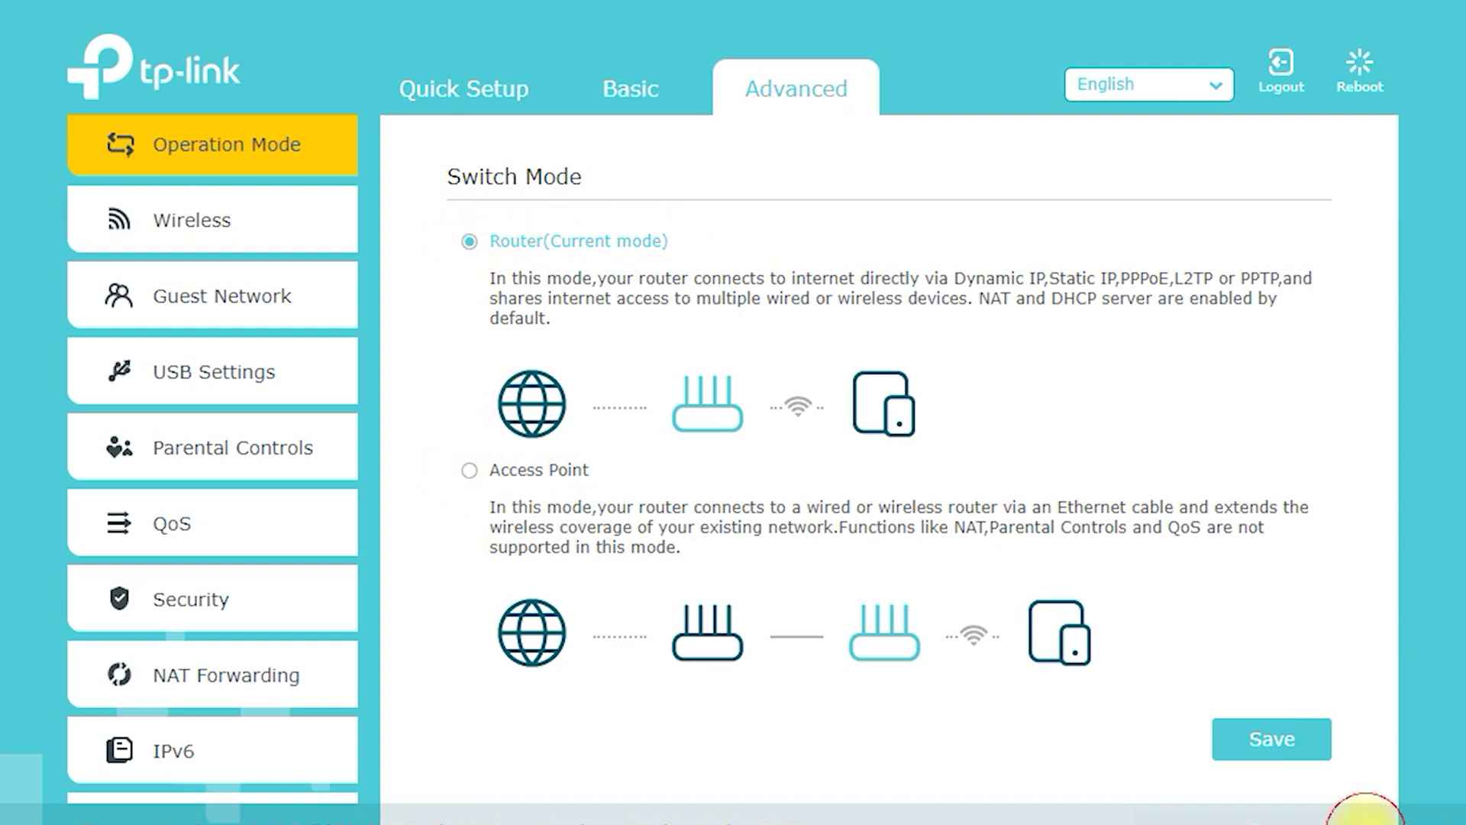
{"action": "left_click", "coordinate": [168, 233]}
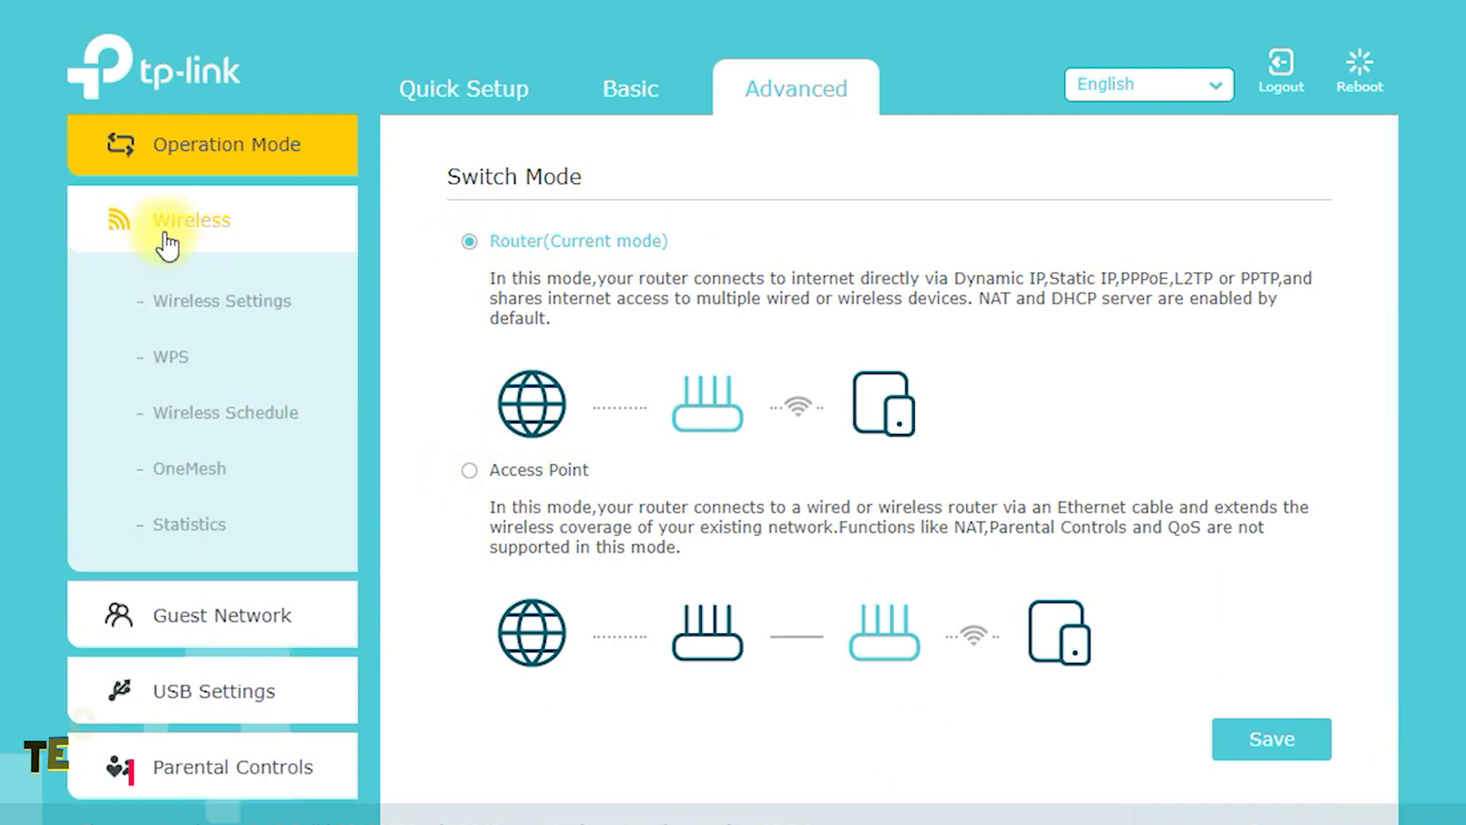
Browse the Wireless Settings, WPS, Wireless Schedule, OneMesh and Statistics pages, ending on Guest Network.
{"action": "left_click", "coordinate": [168, 298]}
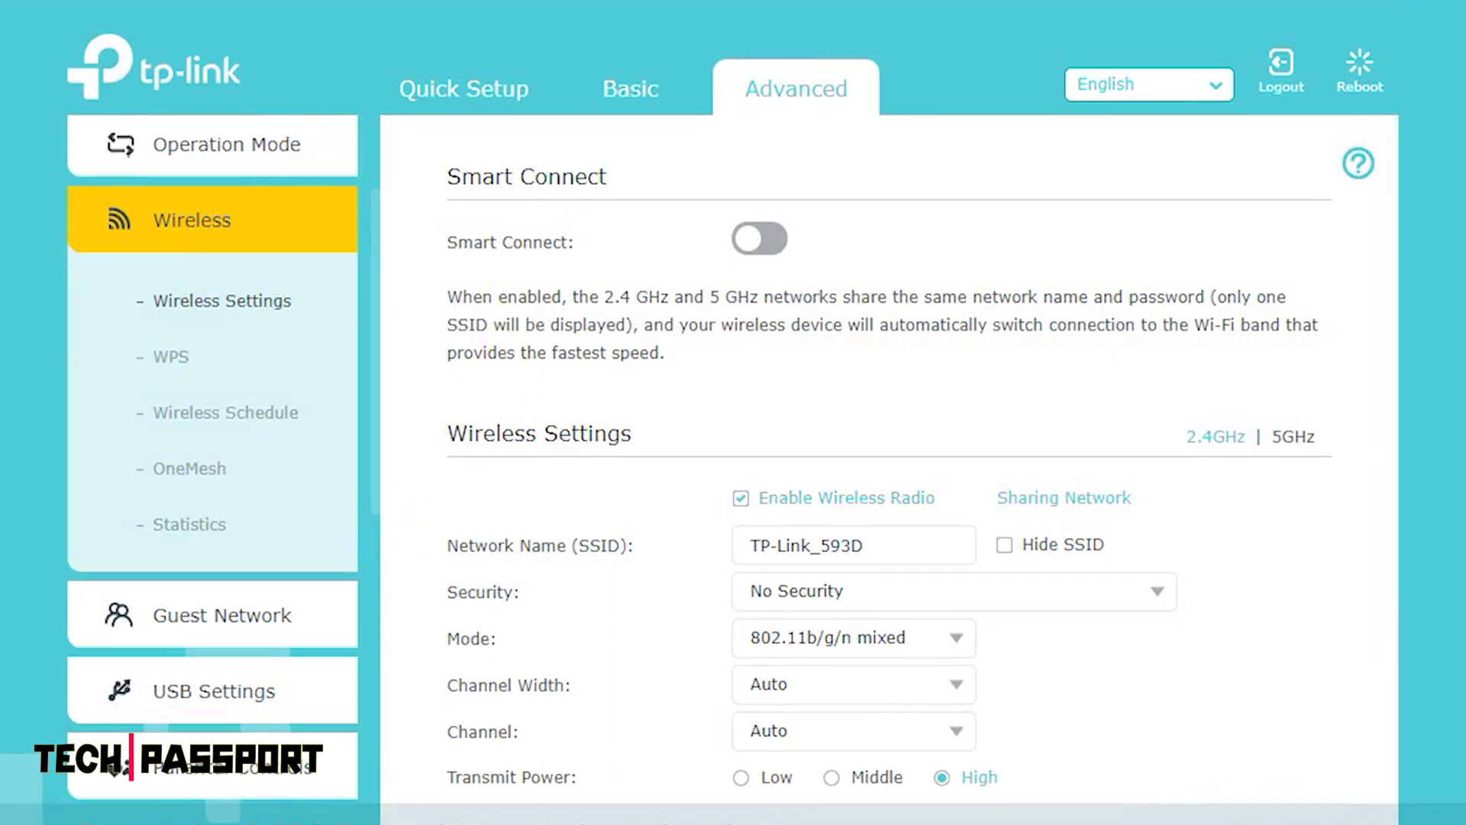
{"action": "left_click", "coordinate": [181, 358]}
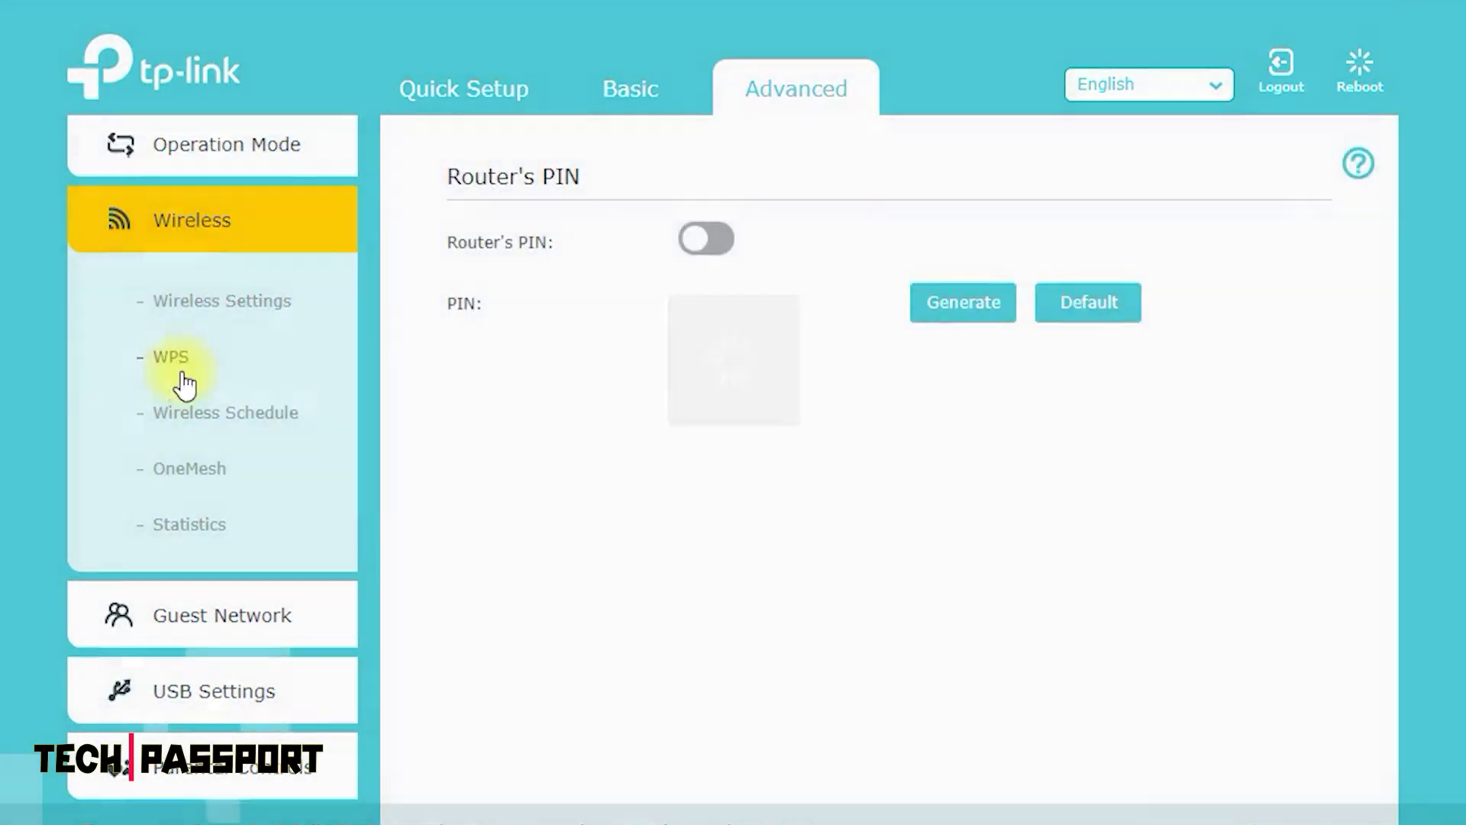
{"action": "left_click", "coordinate": [199, 412]}
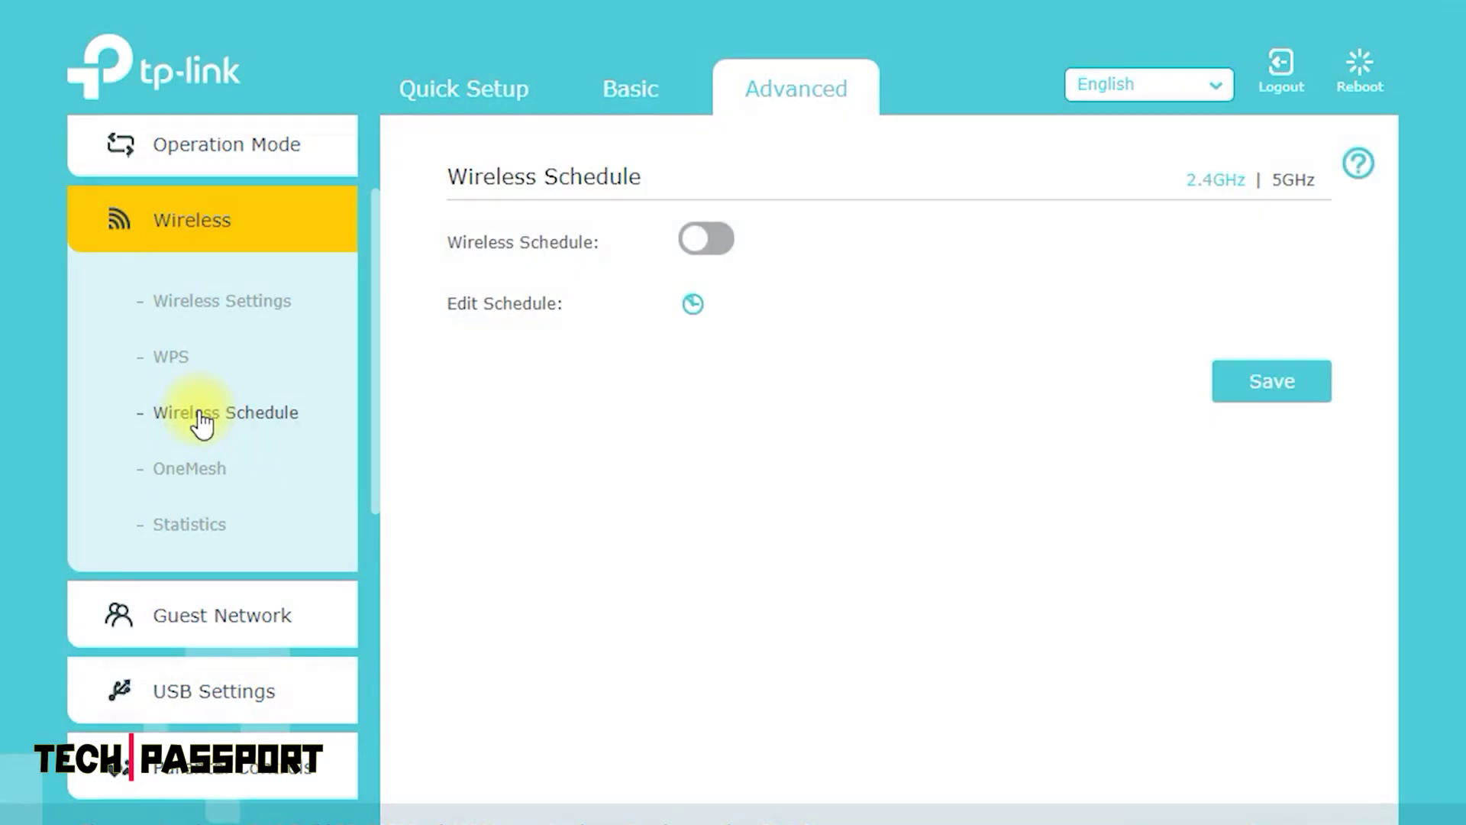
{"action": "left_click", "coordinate": [200, 467]}
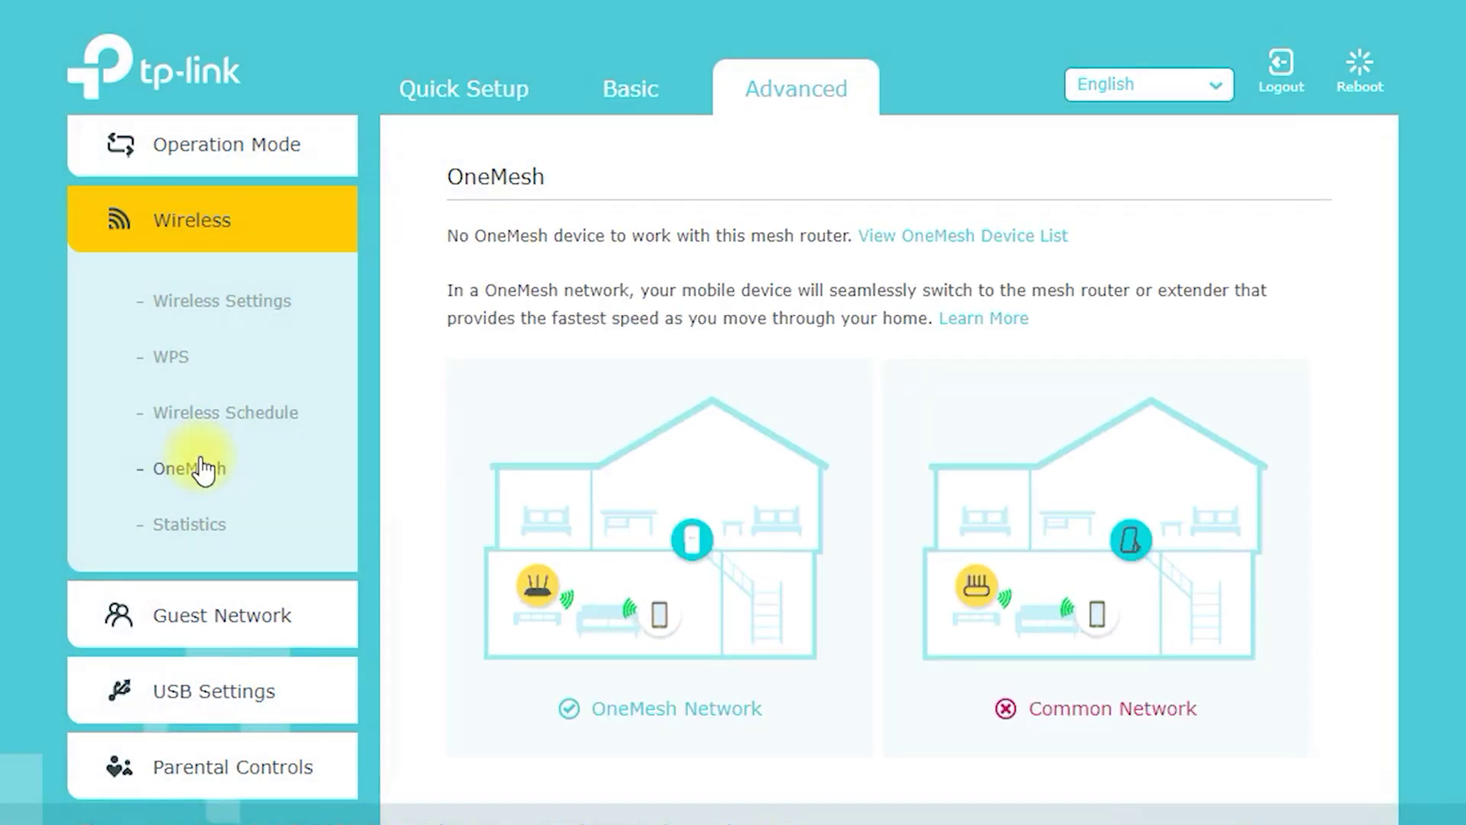
{"action": "left_click", "coordinate": [193, 519]}
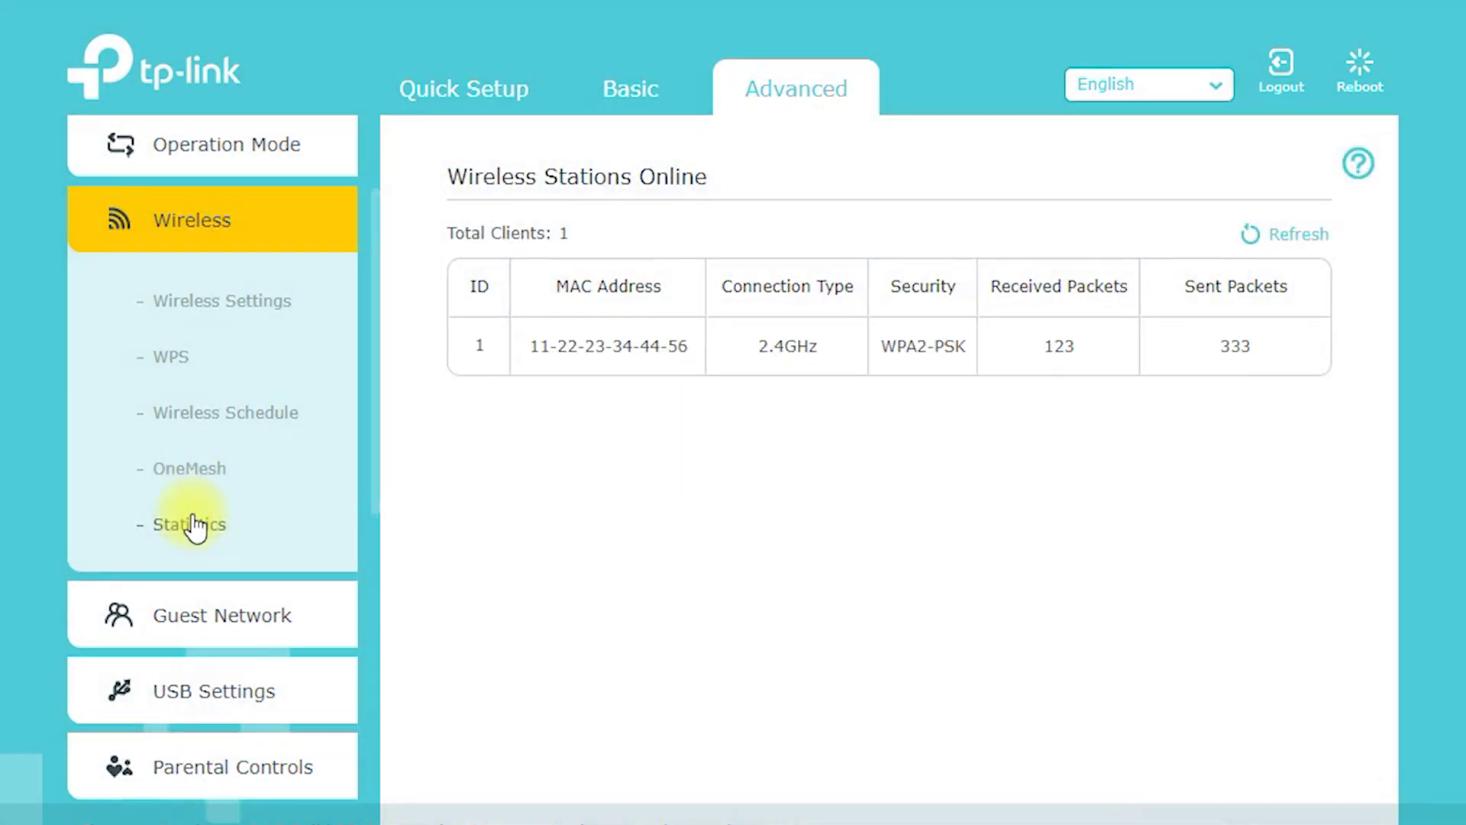
{"action": "left_click", "coordinate": [214, 617]}
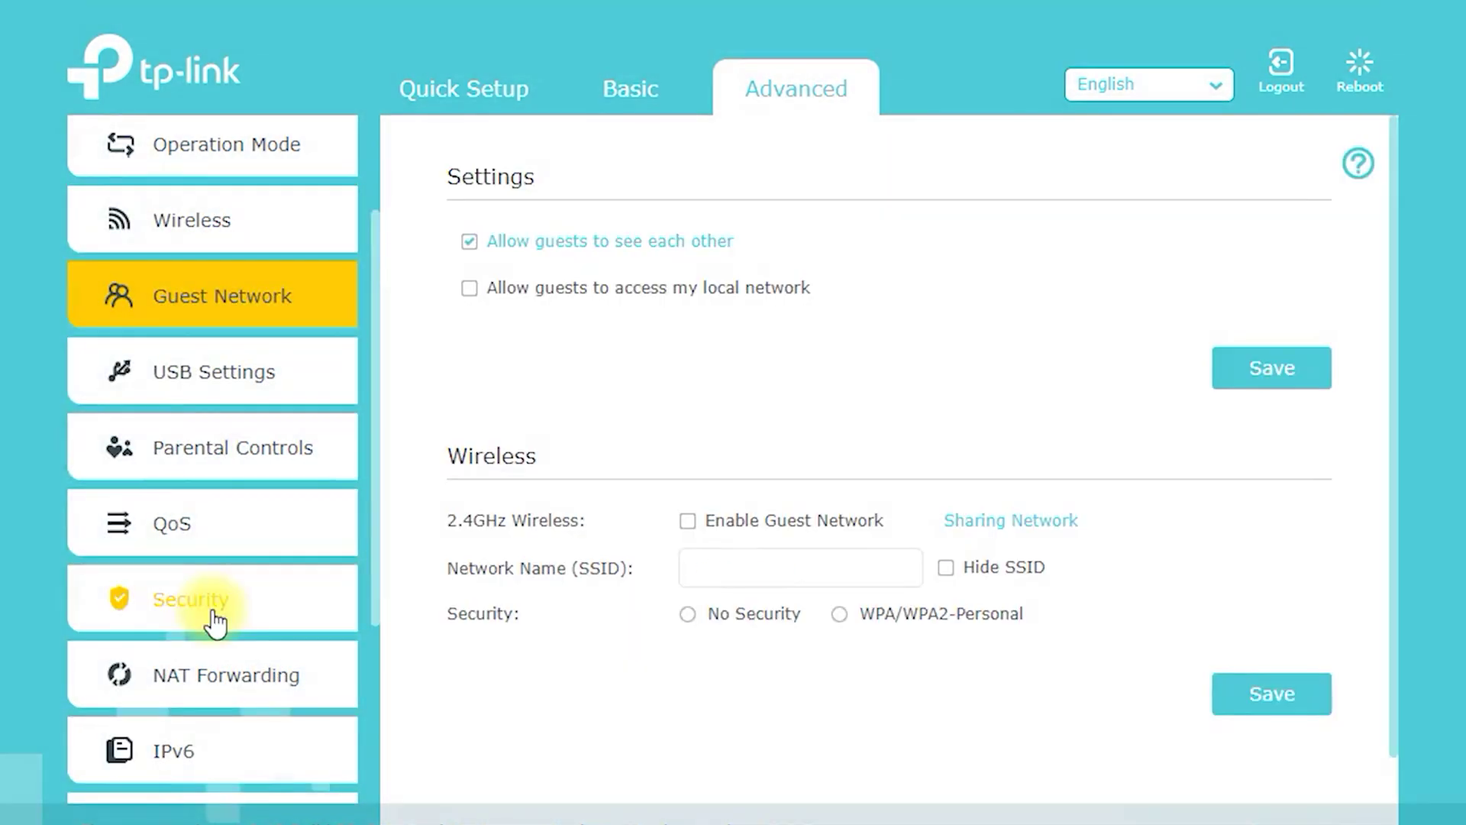
{"action": "scroll", "coordinate": [543, 428], "scroll_direction": "down", "scroll_amount": 1}
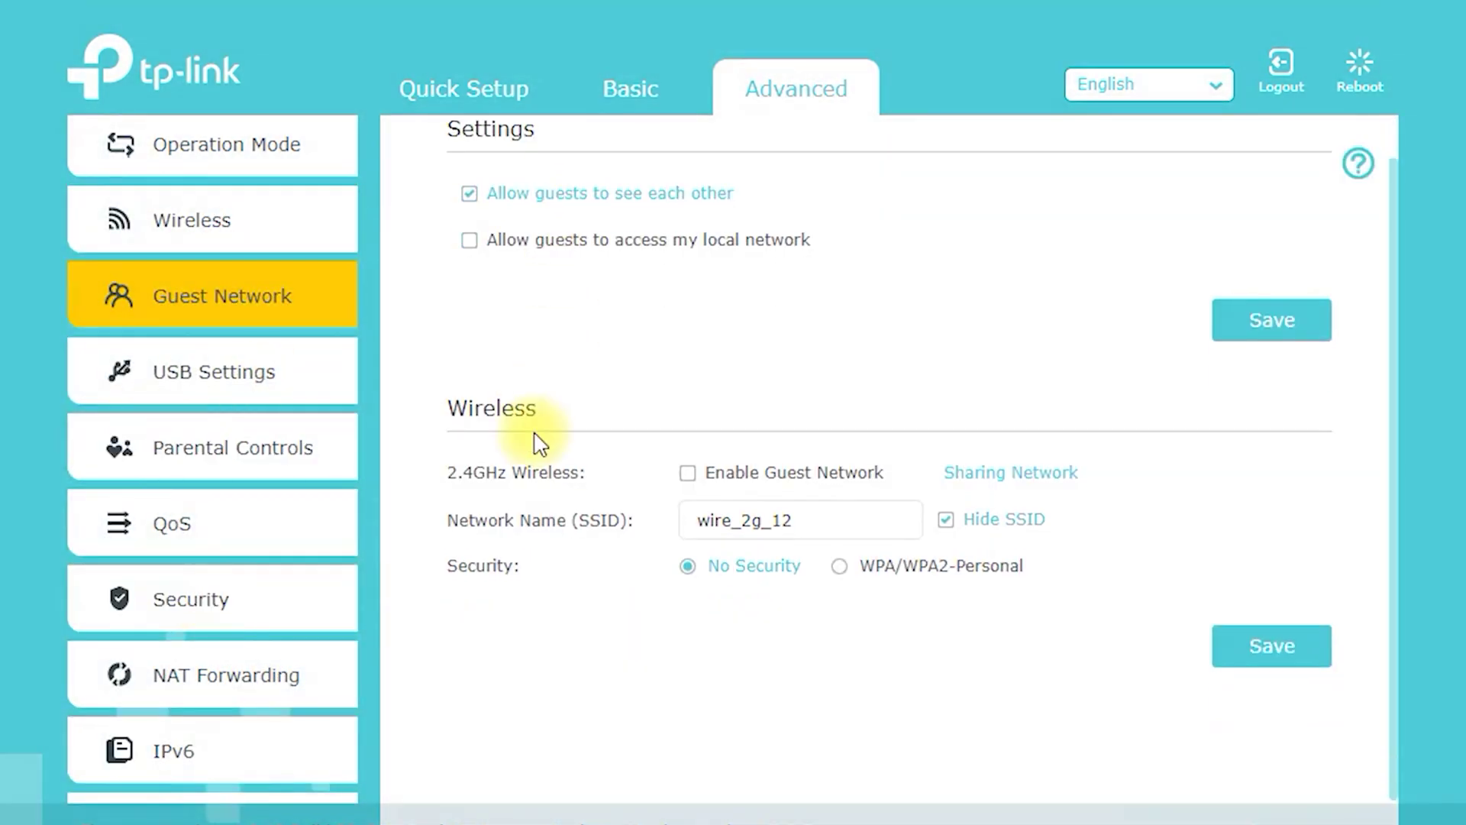
{"action": "left_click", "coordinate": [874, 579]}
{"action": "scroll", "coordinate": [876, 576], "scroll_direction": "down", "scroll_amount": 2}
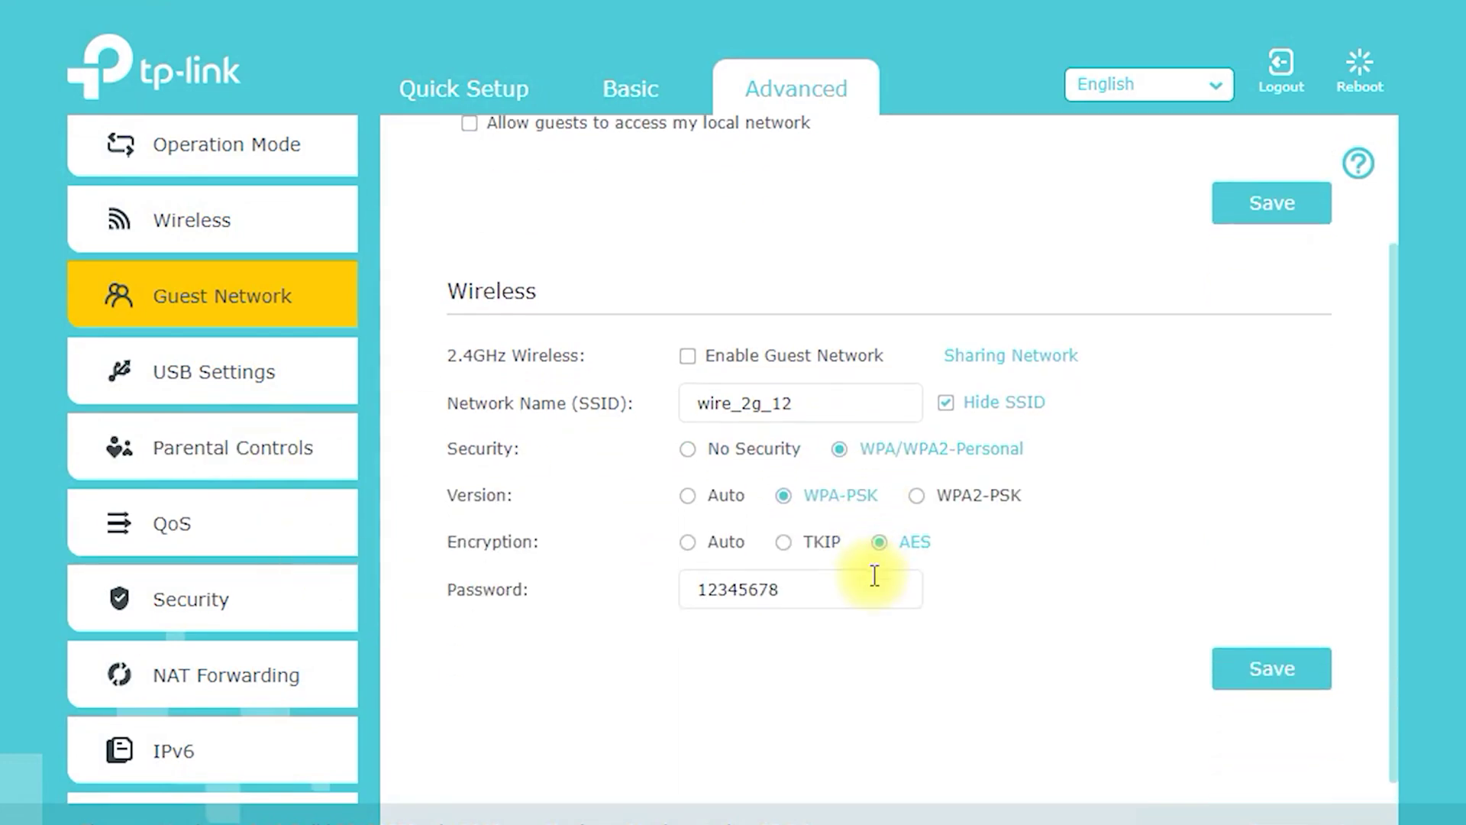
{"action": "scroll", "coordinate": [875, 580], "scroll_direction": "up", "scroll_amount": 3}
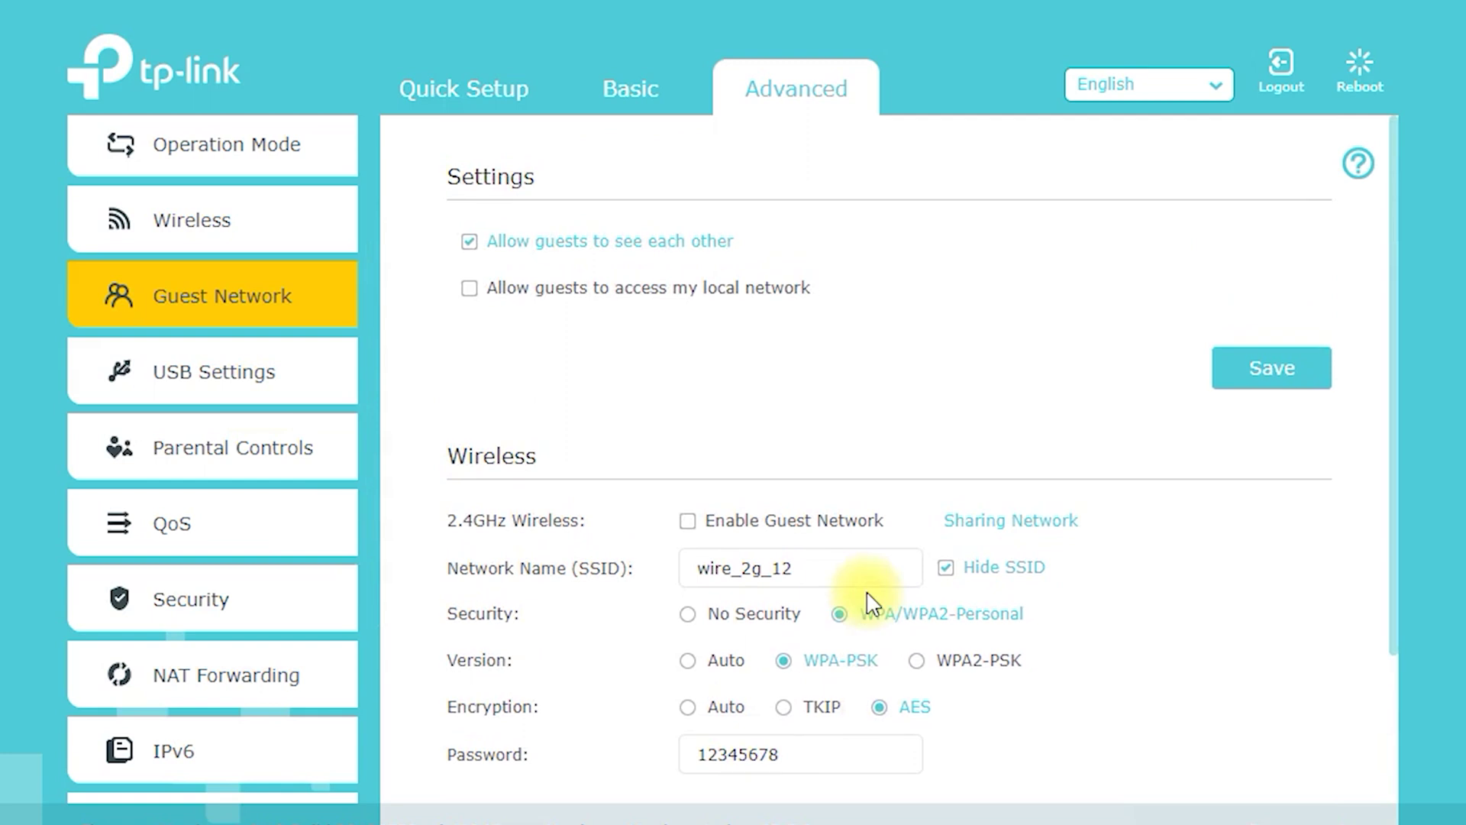
{"action": "scroll", "coordinate": [870, 604], "scroll_direction": "down", "scroll_amount": 3}
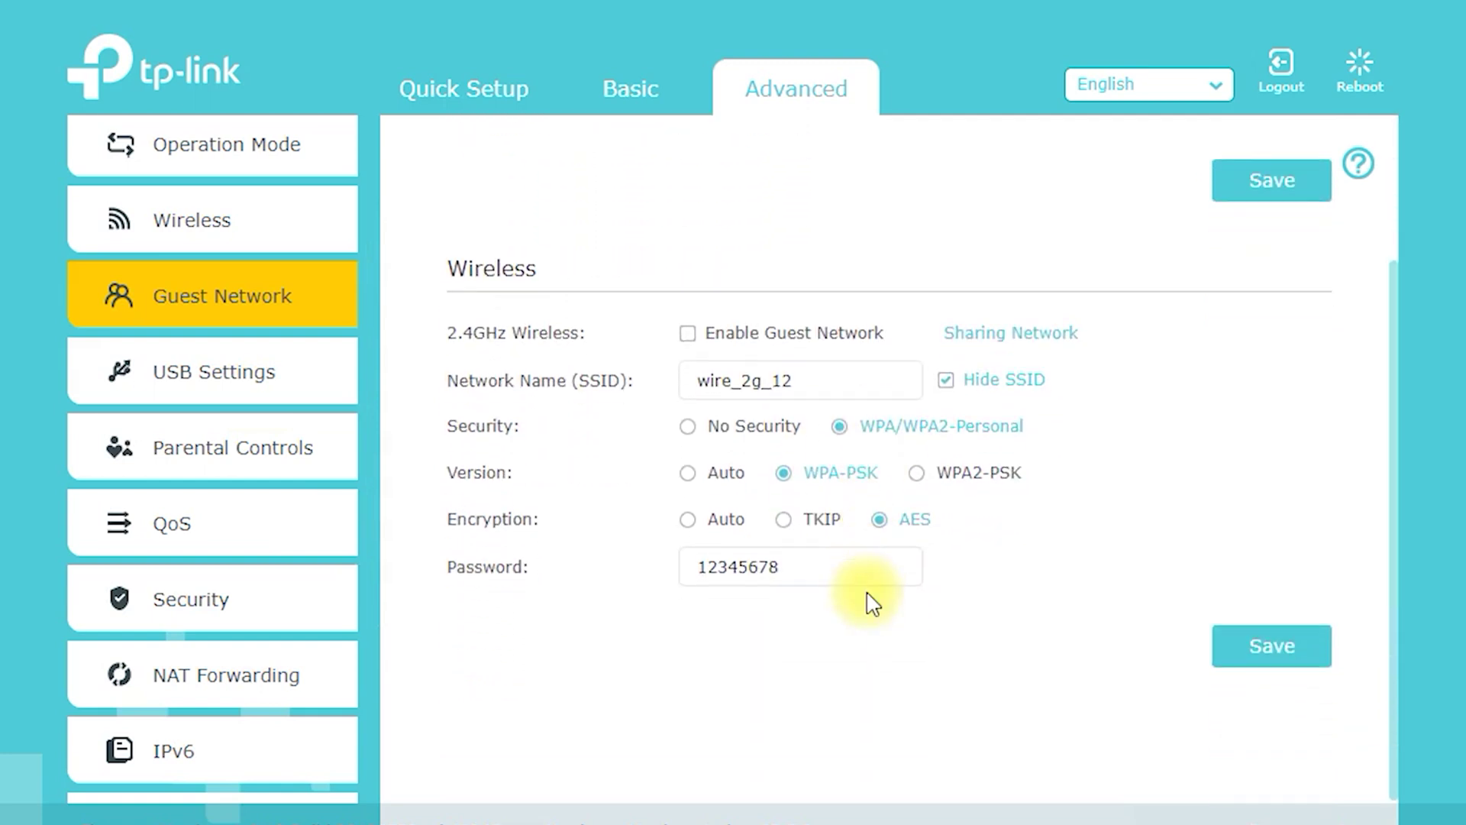
{"action": "left_click", "coordinate": [235, 389]}
Browse the USB Device Settings, Sharing Access and Print Server pages, ending on Offline Download.
{"action": "left_click", "coordinate": [240, 458]}
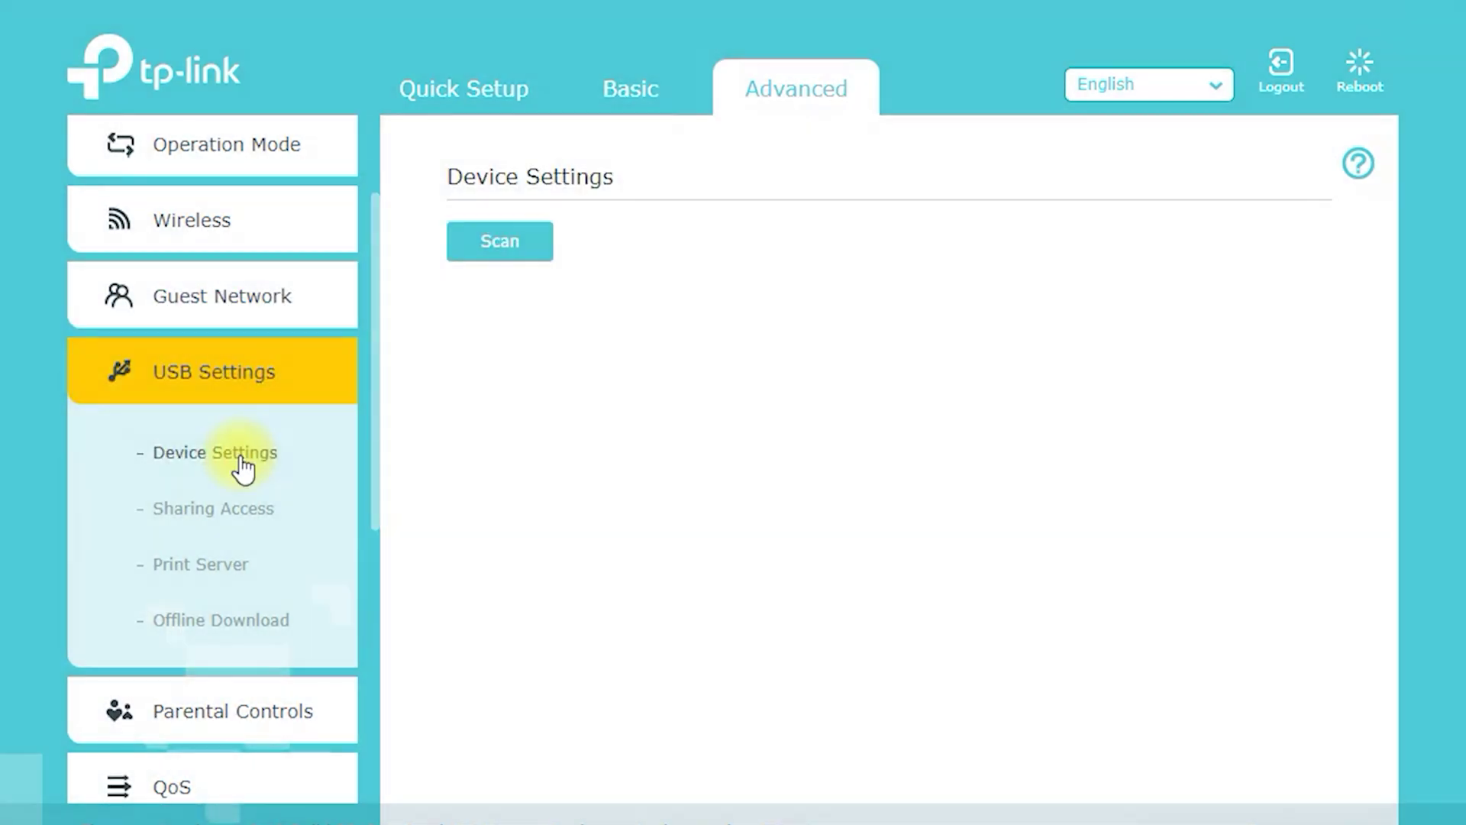
{"action": "left_click", "coordinate": [242, 512]}
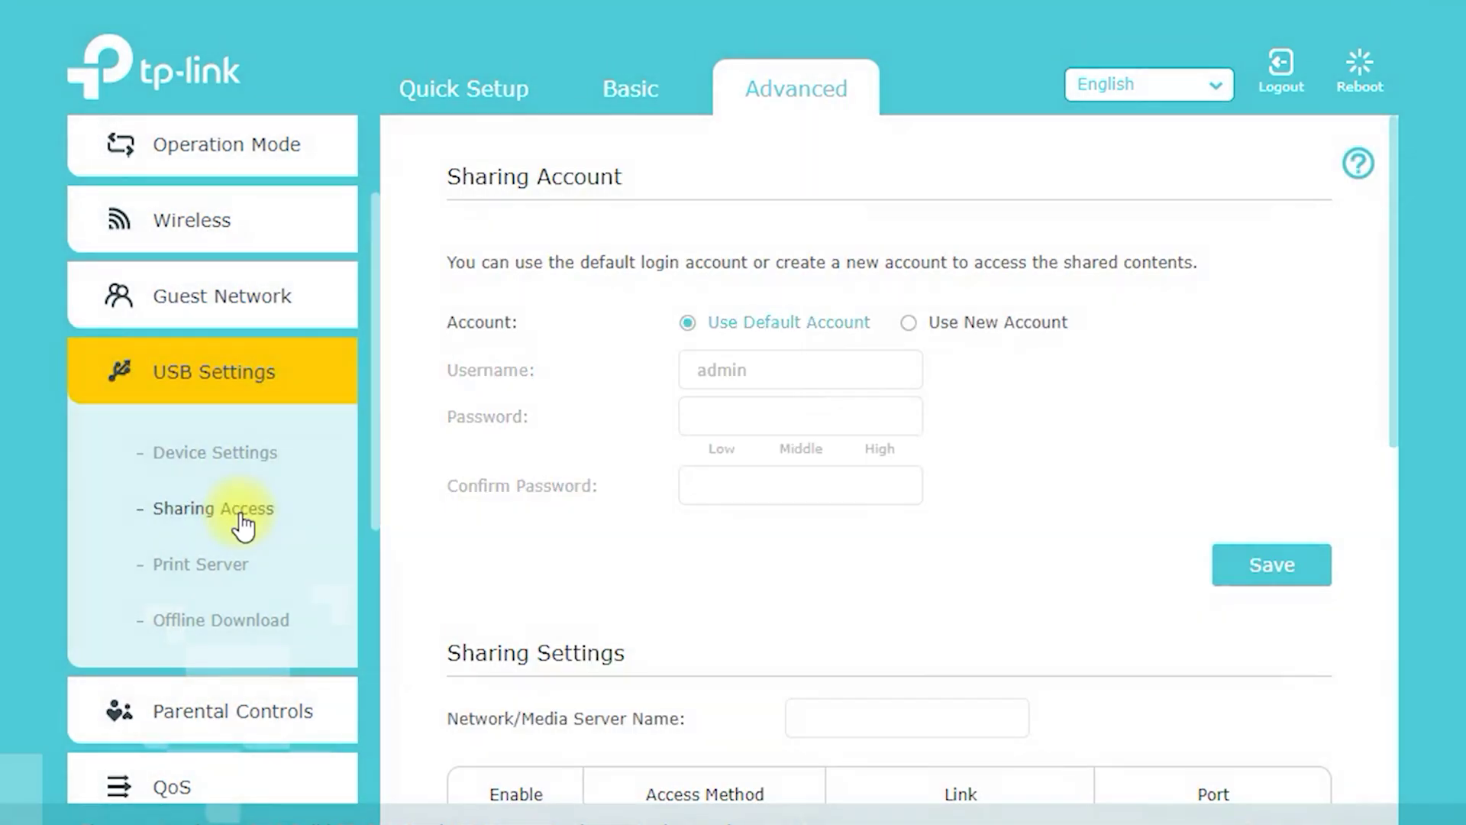
{"action": "scroll", "coordinate": [489, 439], "scroll_direction": "down", "scroll_amount": 2}
{"action": "scroll", "coordinate": [495, 440], "scroll_direction": "down", "scroll_amount": 8}
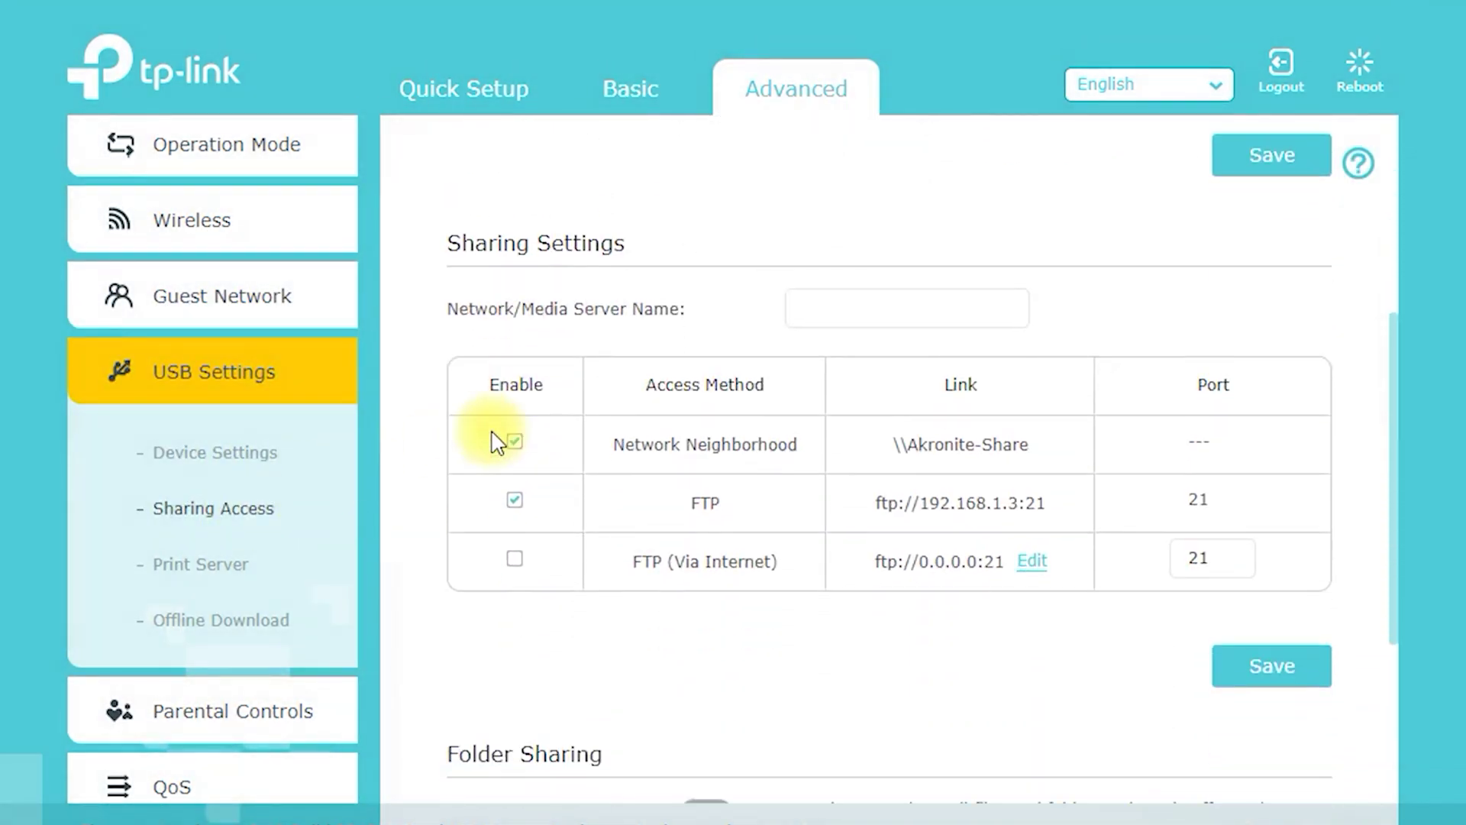
{"action": "scroll", "coordinate": [497, 441], "scroll_direction": "down", "scroll_amount": 1}
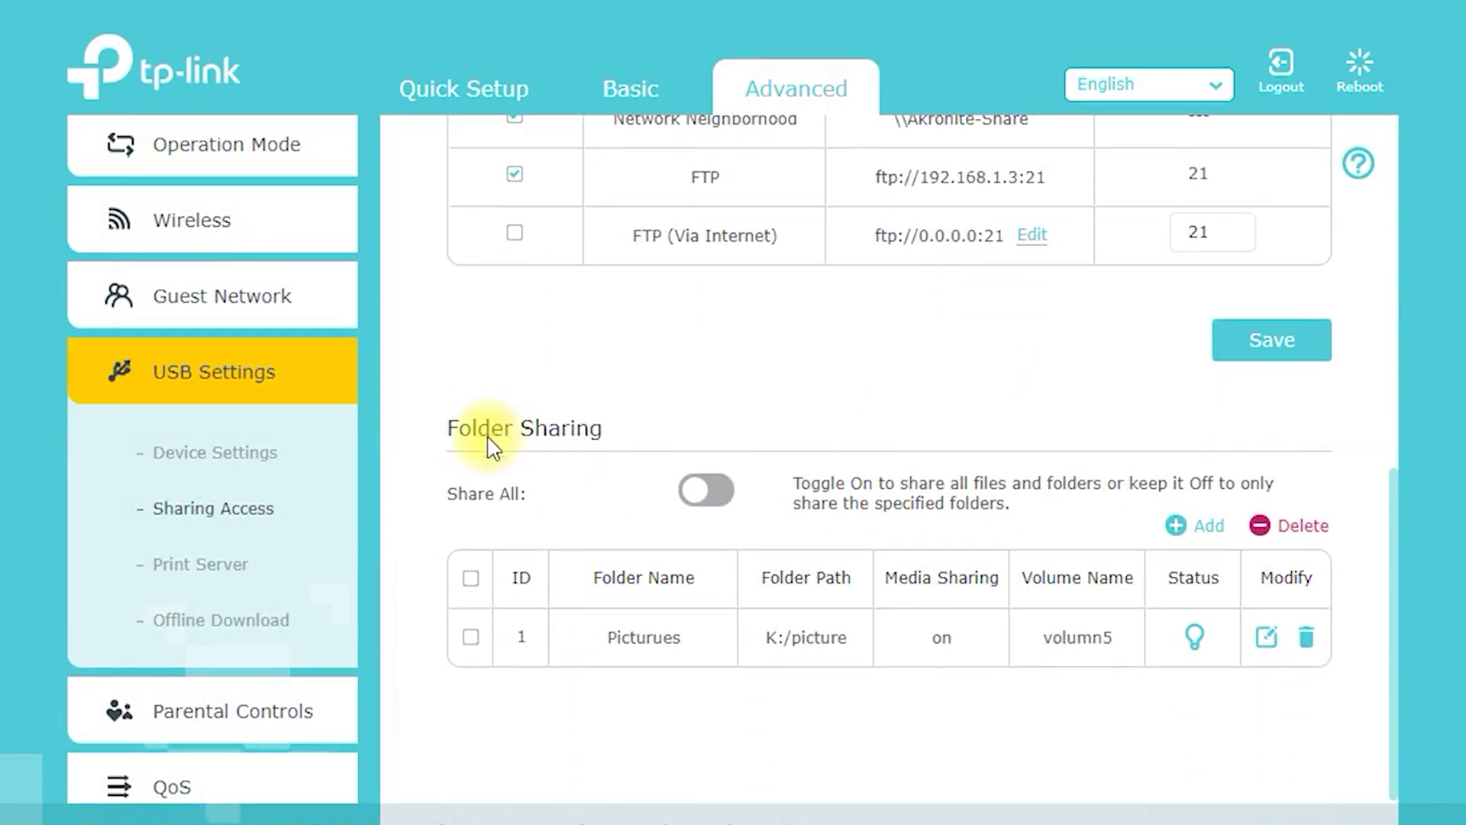
{"action": "left_click", "coordinate": [213, 563]}
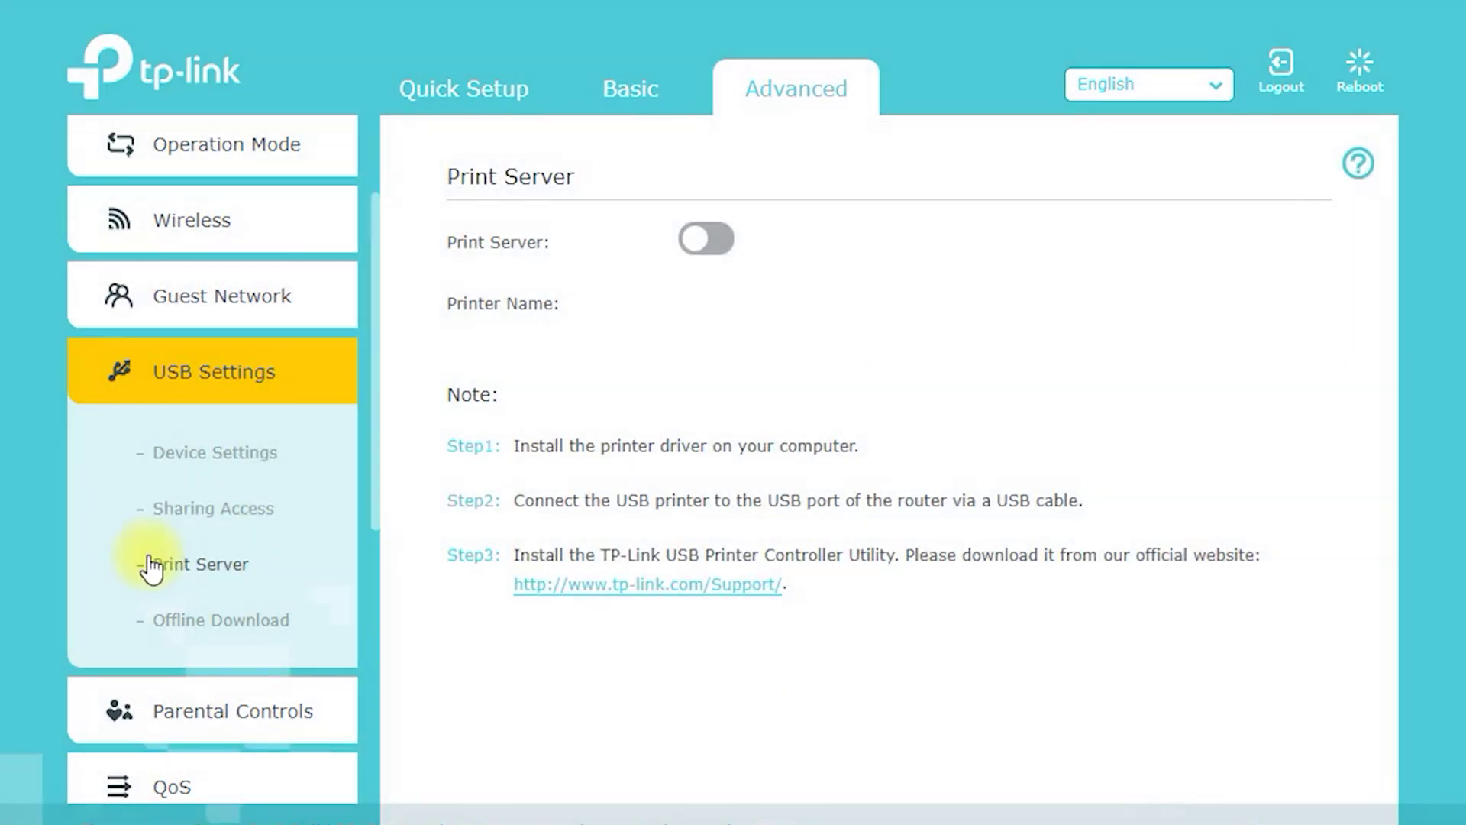
{"action": "scroll", "coordinate": [277, 439], "scroll_direction": "down", "scroll_amount": 3}
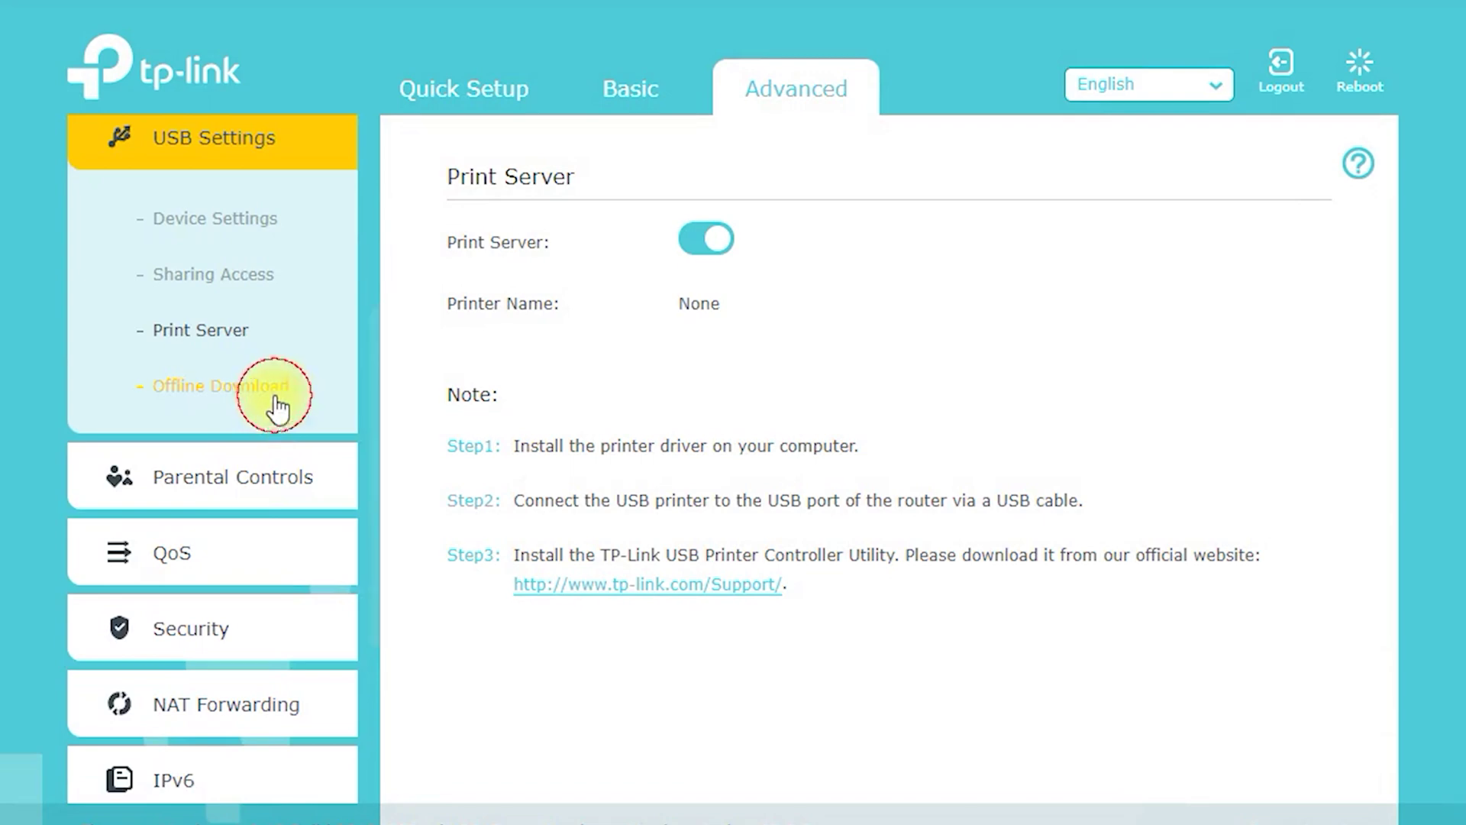
{"action": "left_click", "coordinate": [277, 401]}
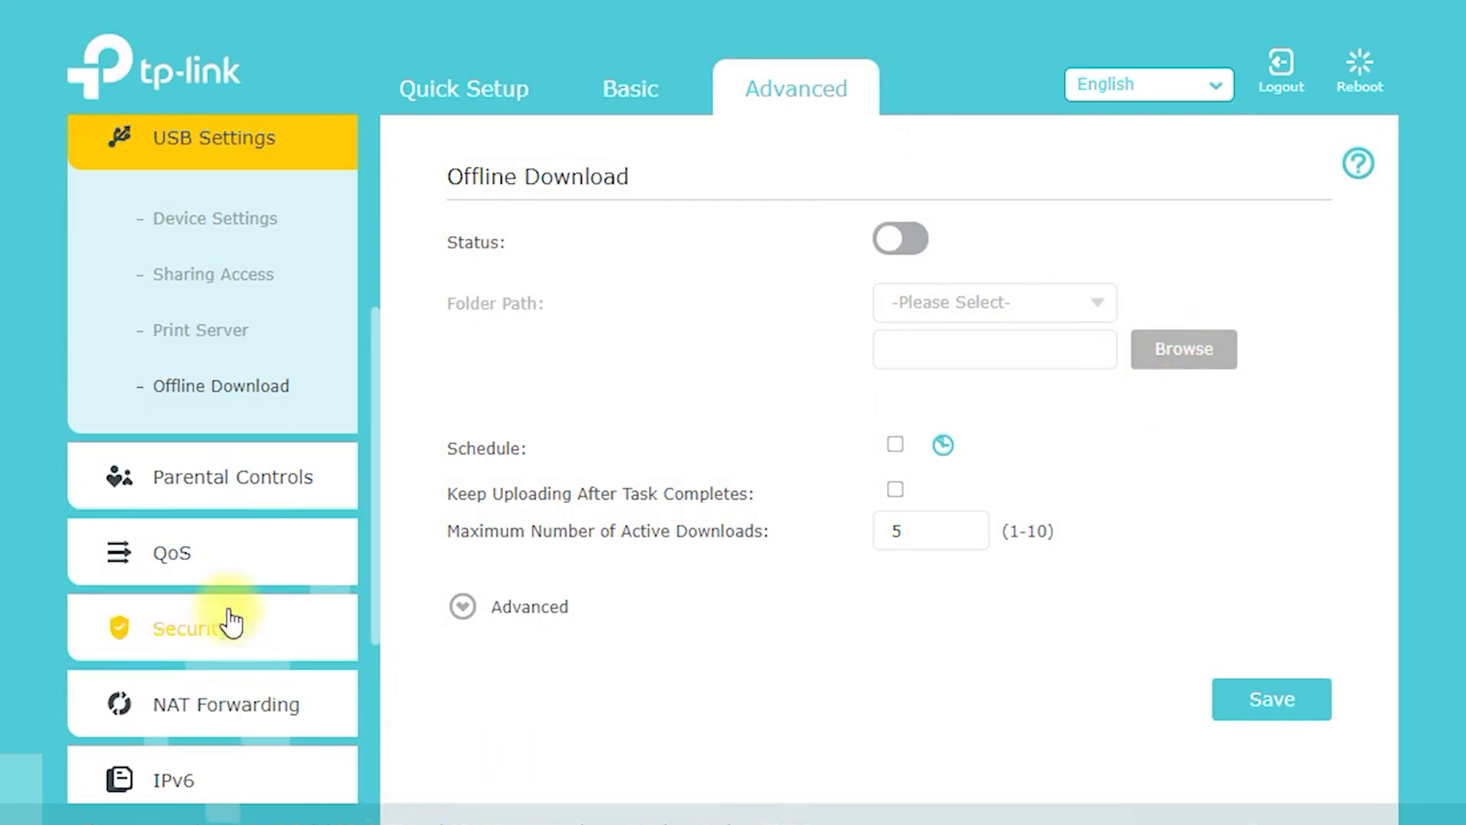
Move from Parental Controls to the QoS page and scroll down to Device Priority.
{"action": "left_click", "coordinate": [258, 498]}
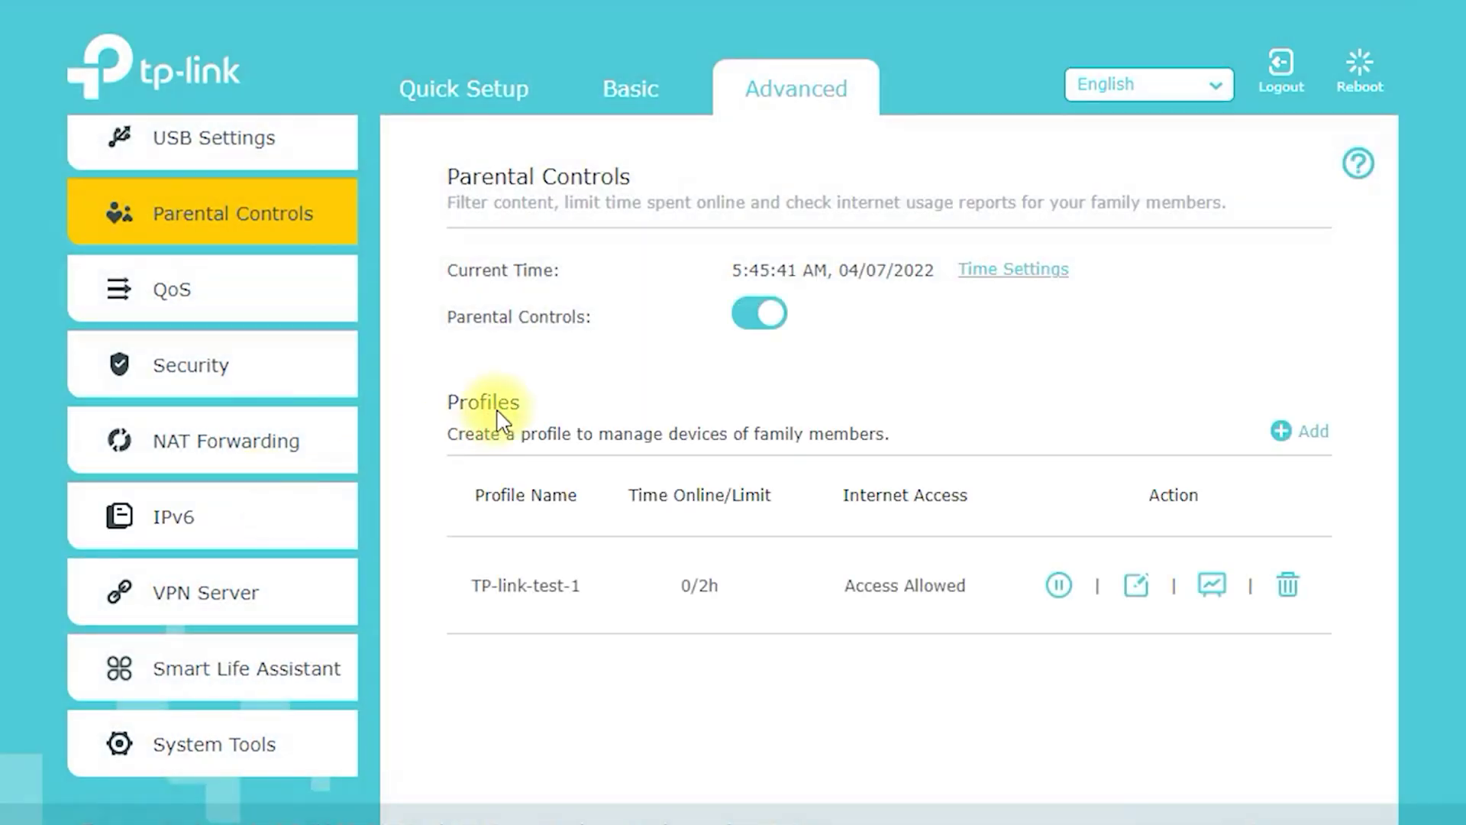
{"action": "left_click", "coordinate": [165, 299]}
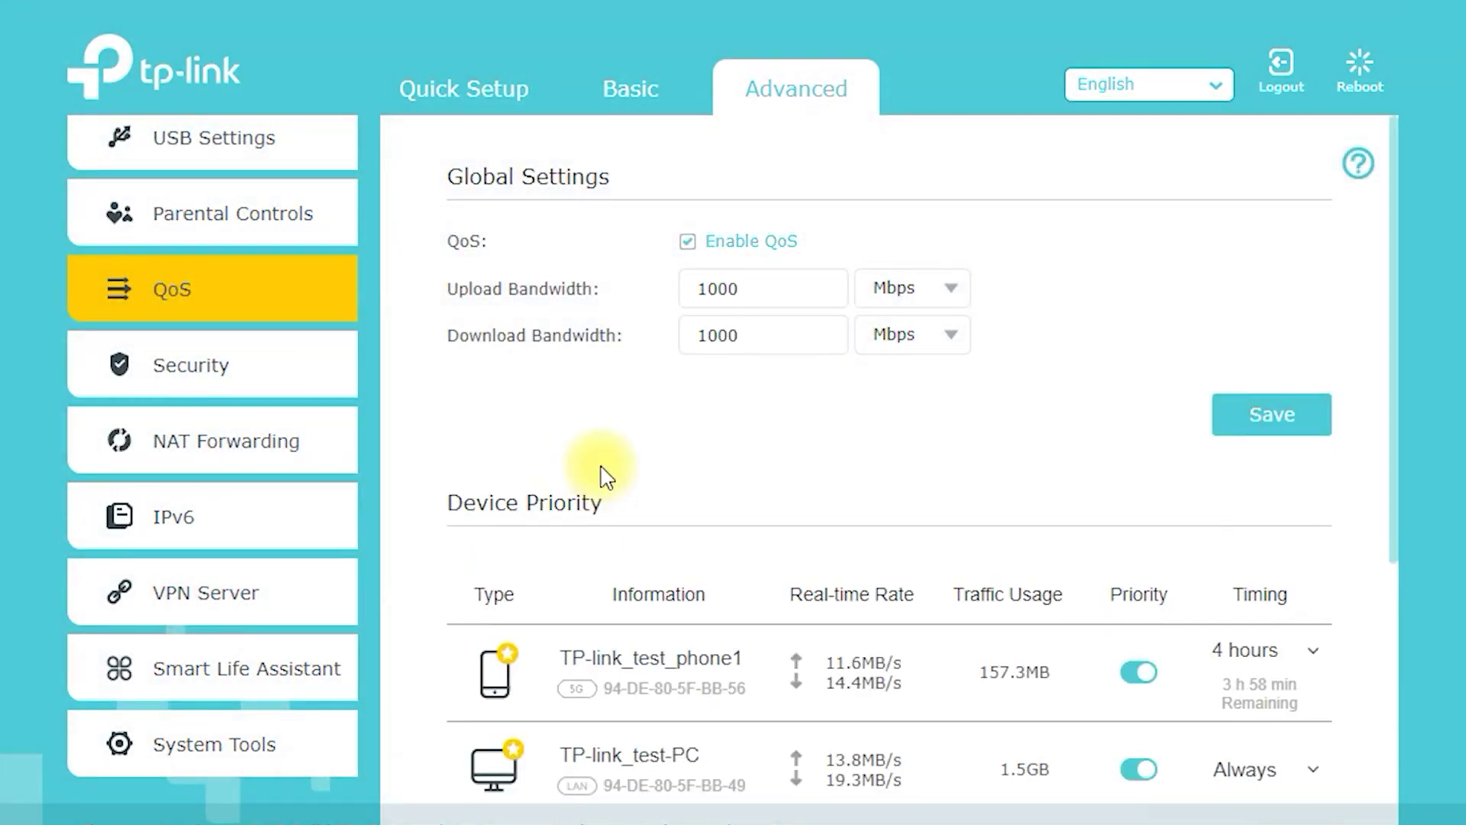
{"action": "scroll", "coordinate": [601, 472], "scroll_direction": "down", "scroll_amount": 5}
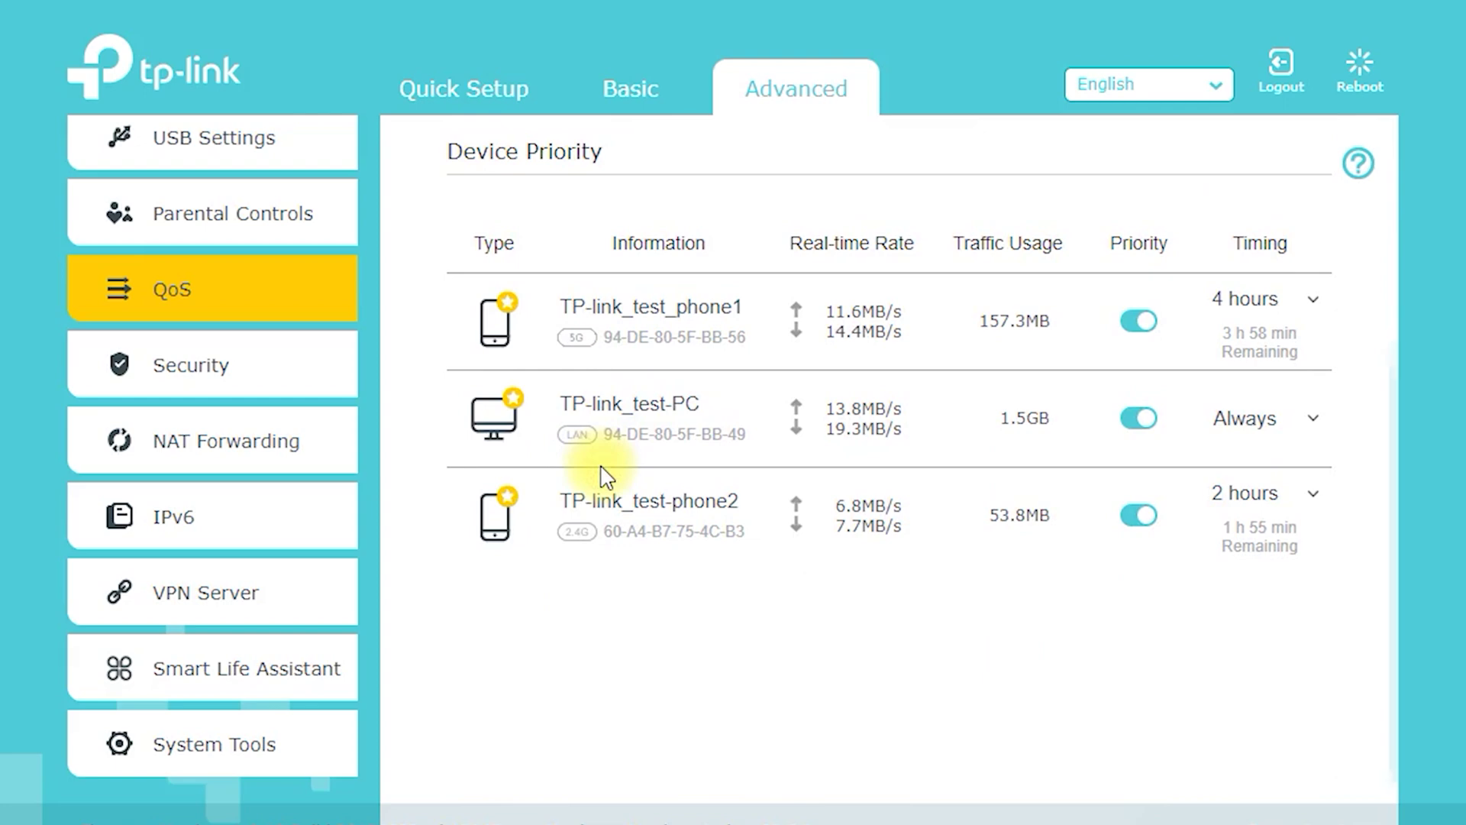
Toggle TP-link_test-PC's priority and inspect the Timing choices for the PC and phone1 without changing them.
{"action": "left_click", "coordinate": [1130, 422]}
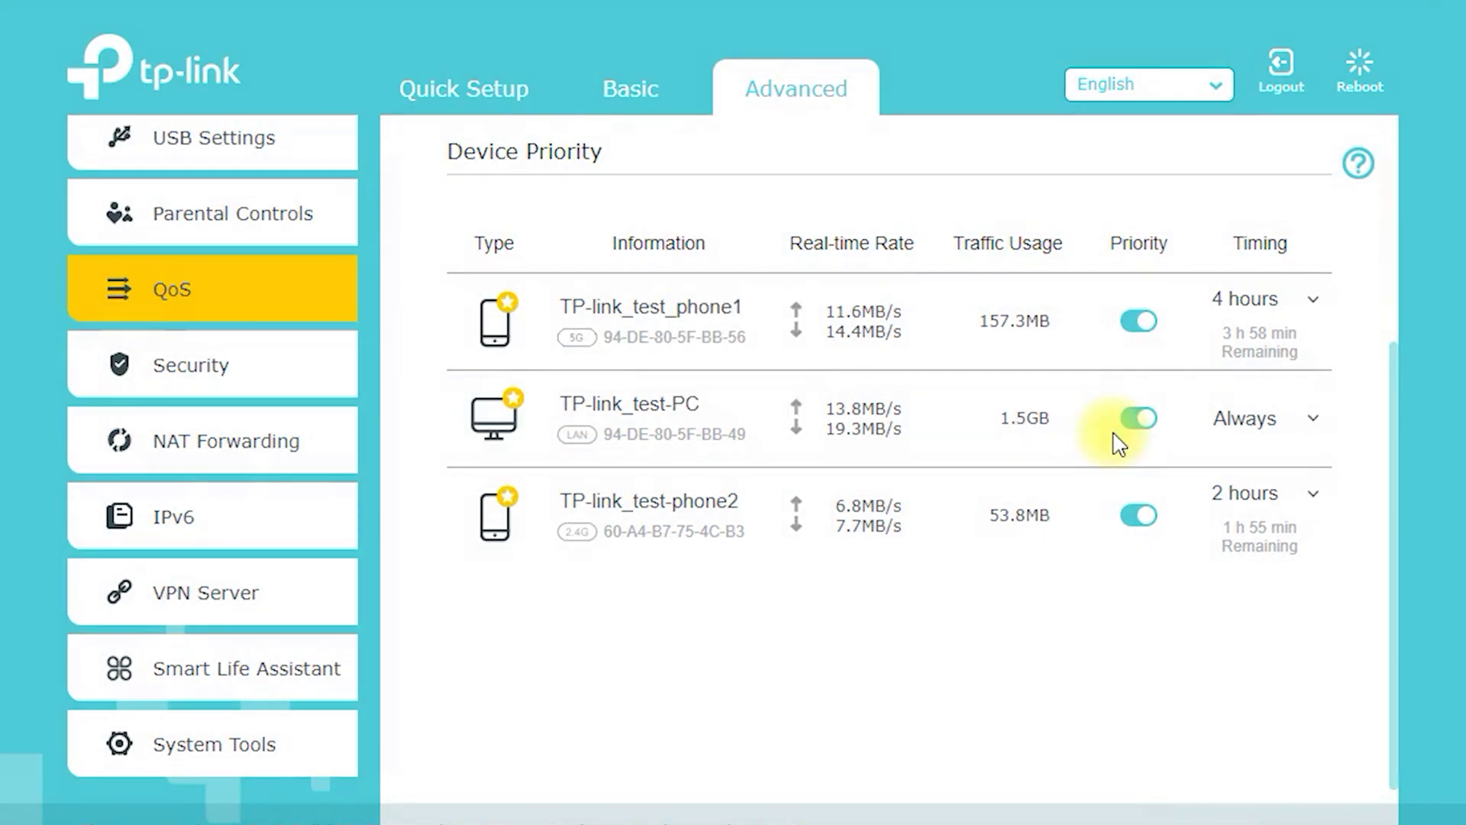
{"action": "left_click", "coordinate": [1268, 416]}
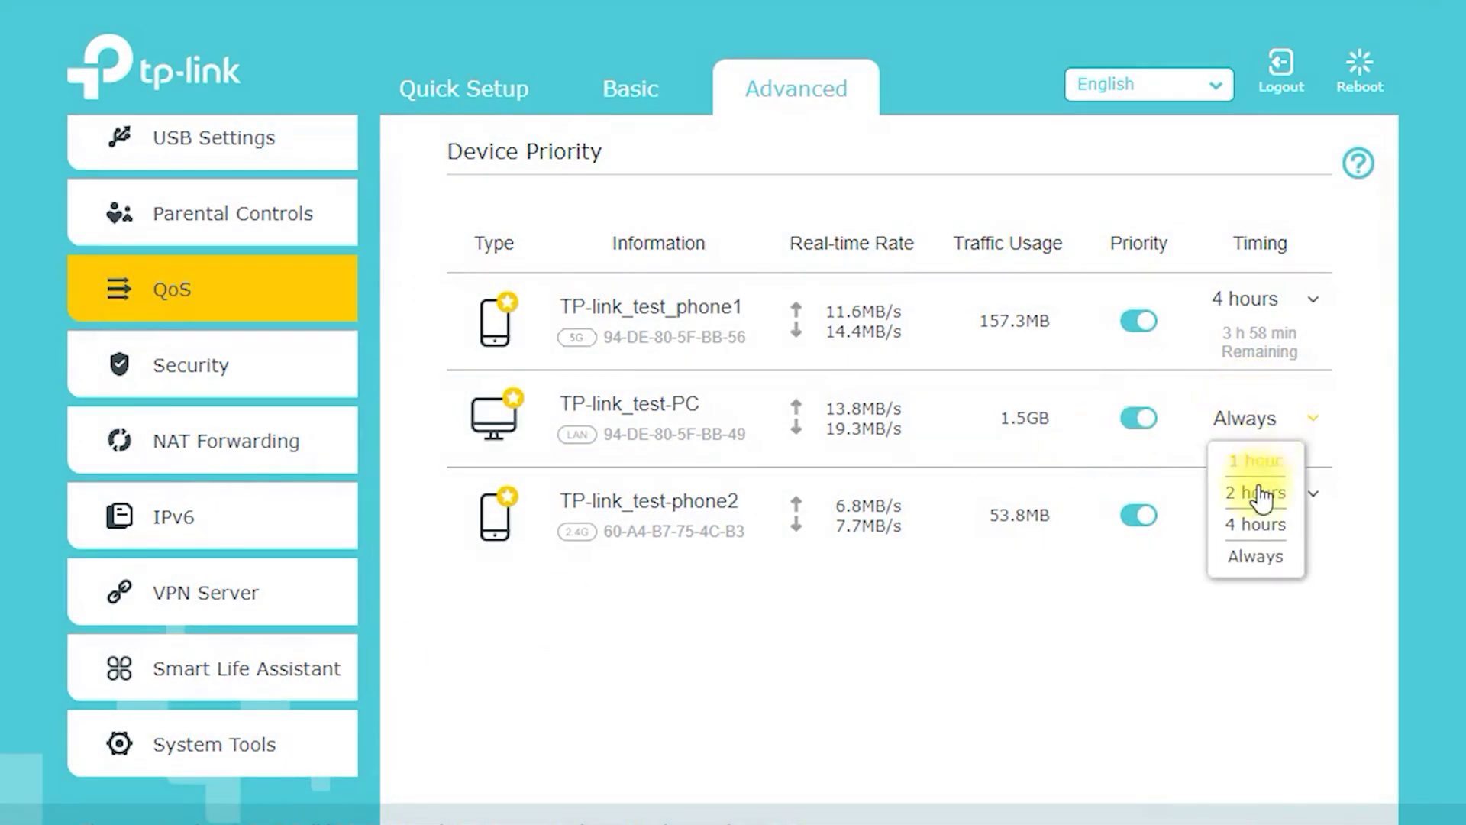
{"action": "left_click", "coordinate": [1311, 300]}
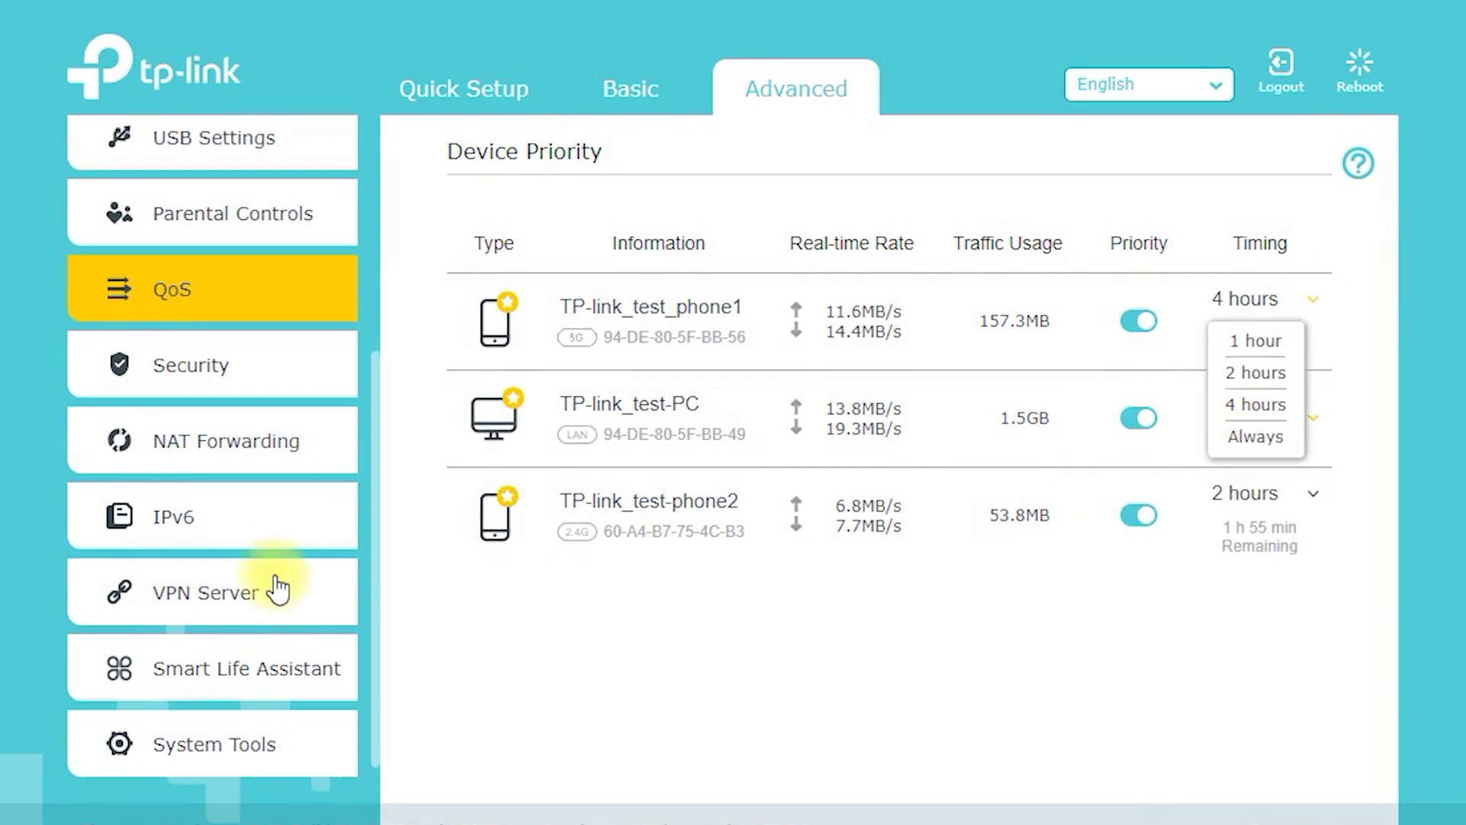
{"action": "left_click", "coordinate": [495, 424]}
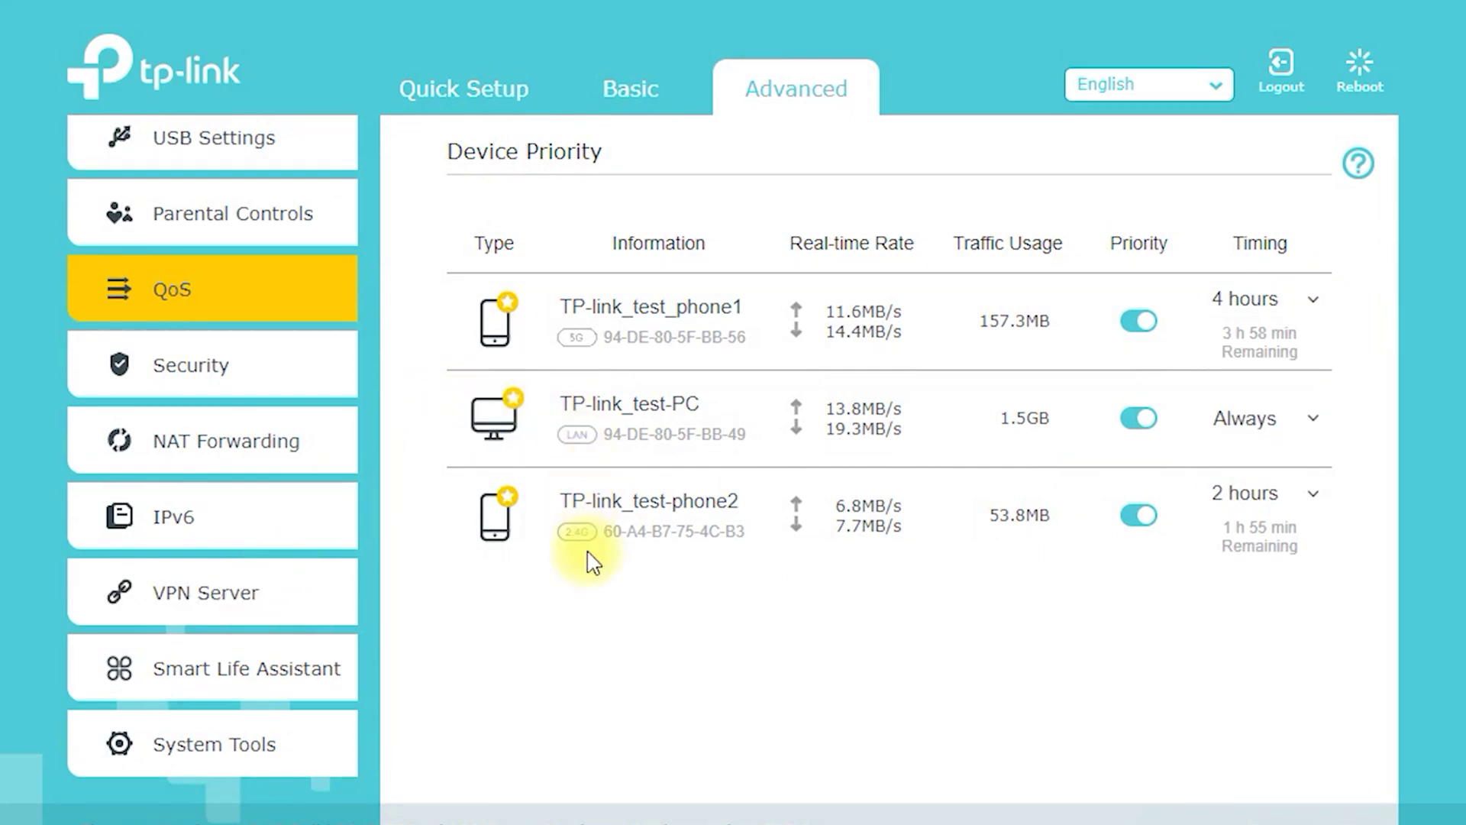
Browse the Security Settings, Access Control and IP & MAC Binding pages, scrolling through their tables.
{"action": "left_click", "coordinate": [222, 382]}
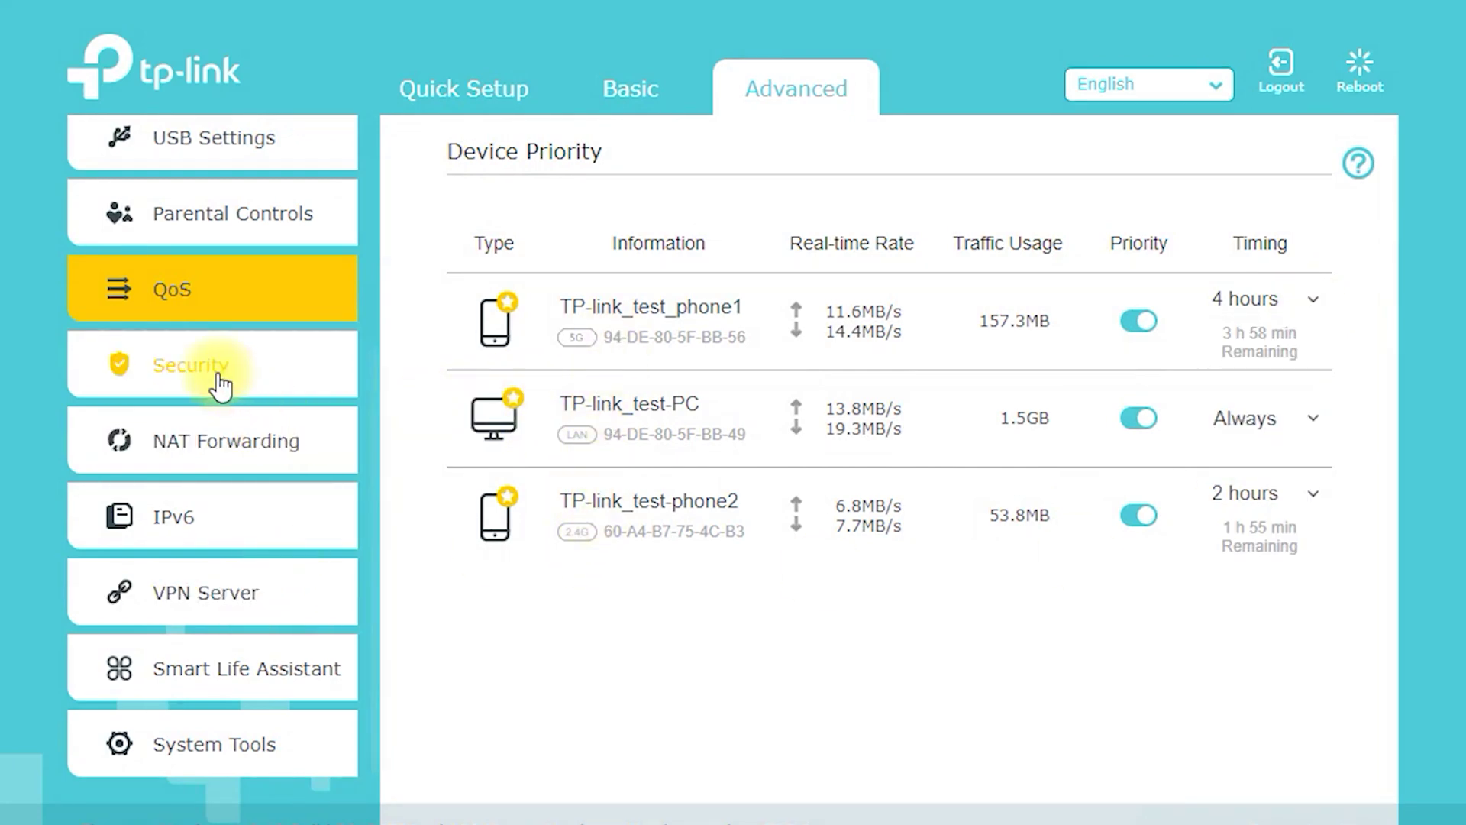
{"action": "left_click", "coordinate": [220, 456]}
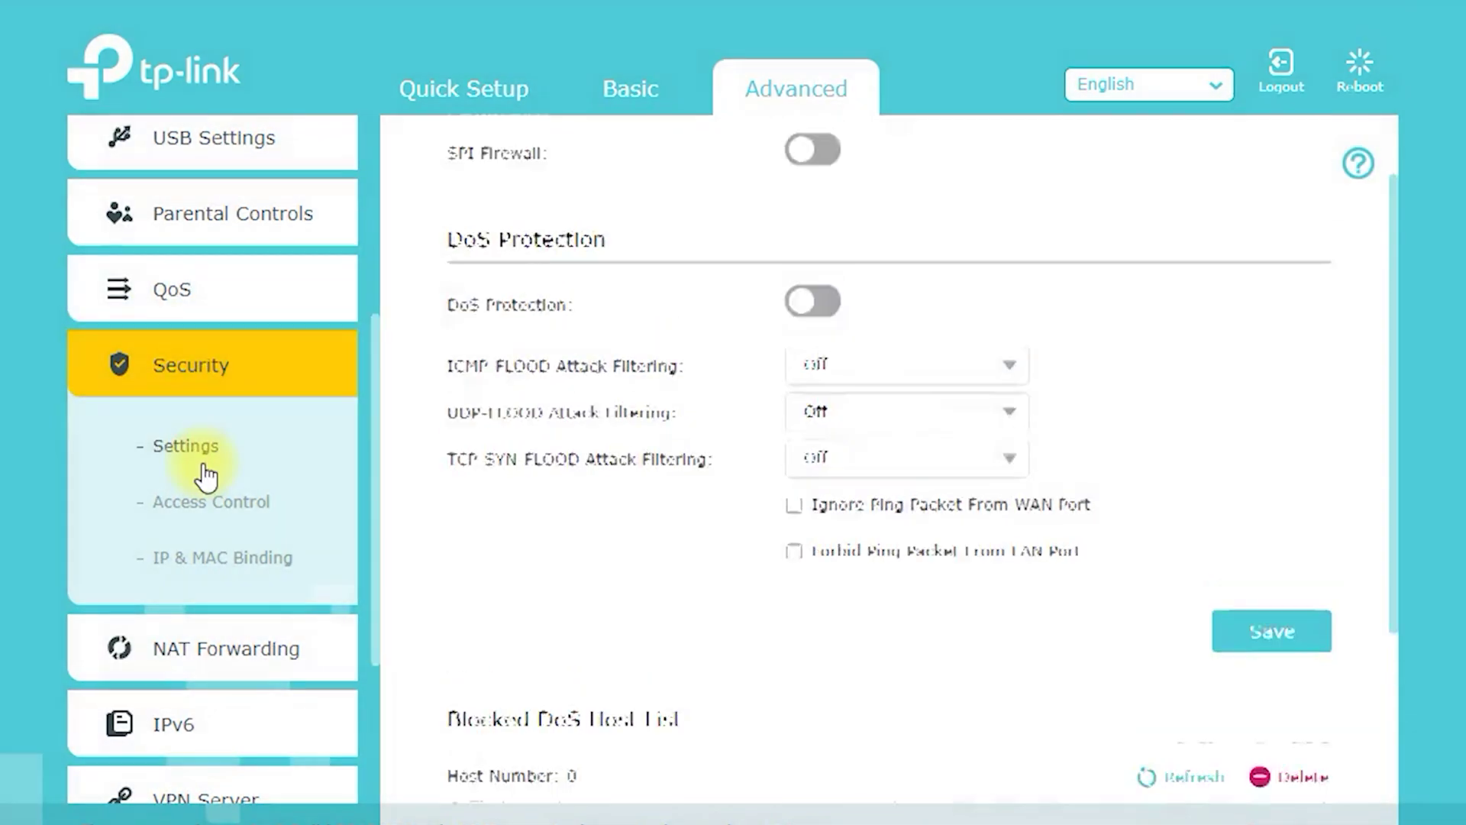
{"action": "scroll", "coordinate": [467, 466], "scroll_direction": "down", "scroll_amount": 6}
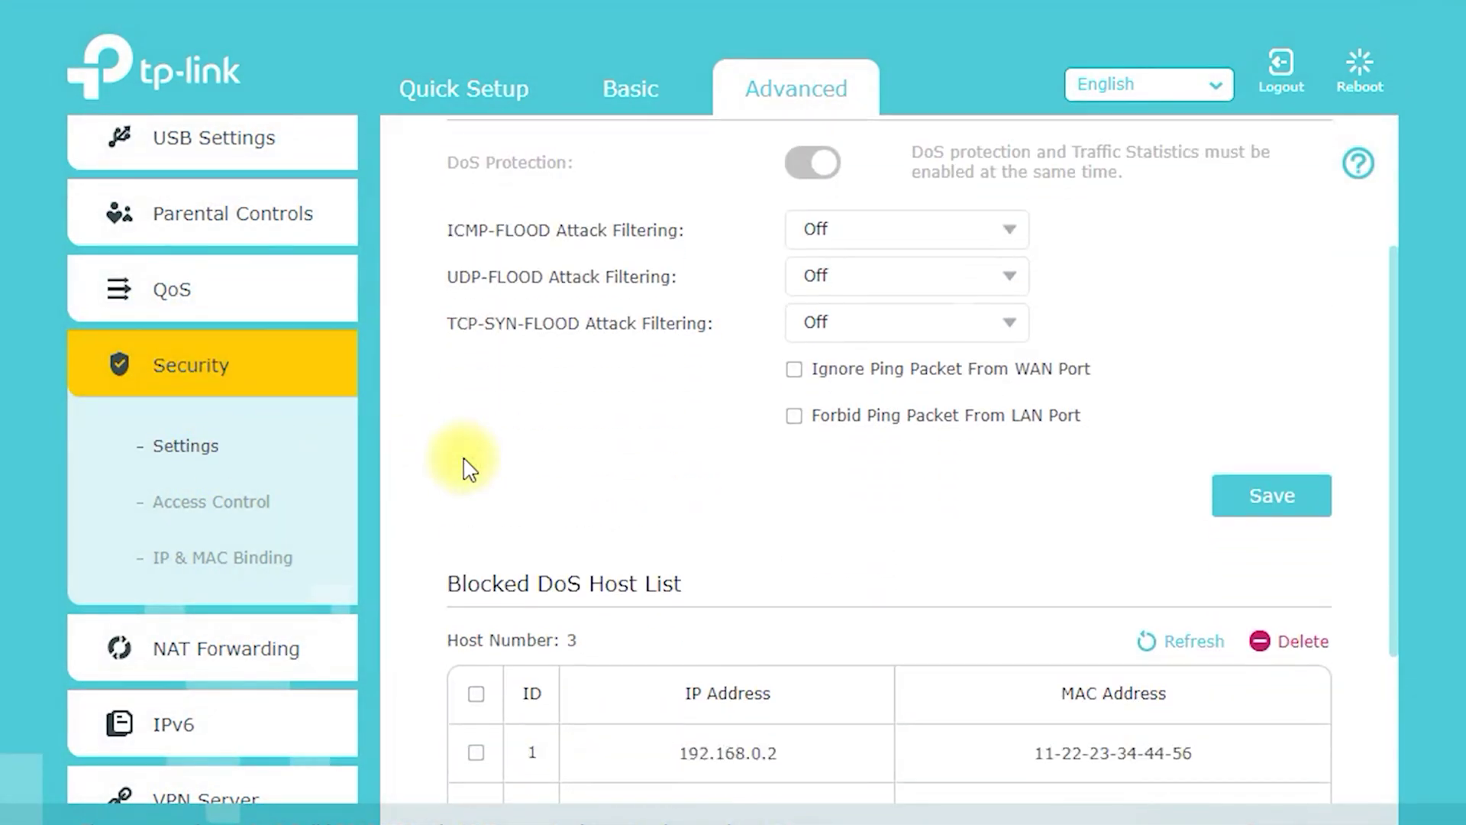
{"action": "left_click", "coordinate": [269, 501]}
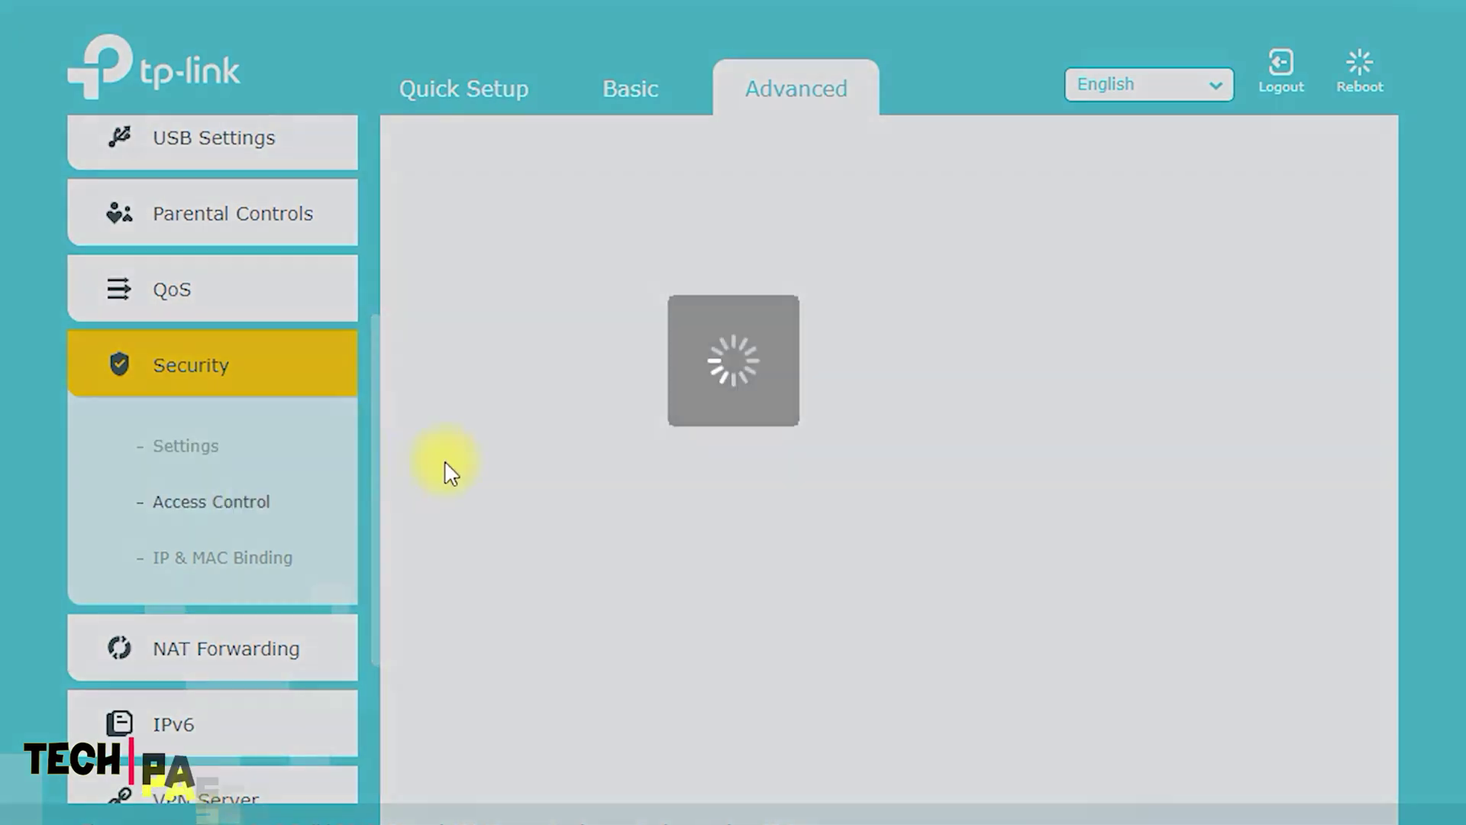
{"action": "scroll", "coordinate": [450, 469], "scroll_direction": "down", "scroll_amount": 8}
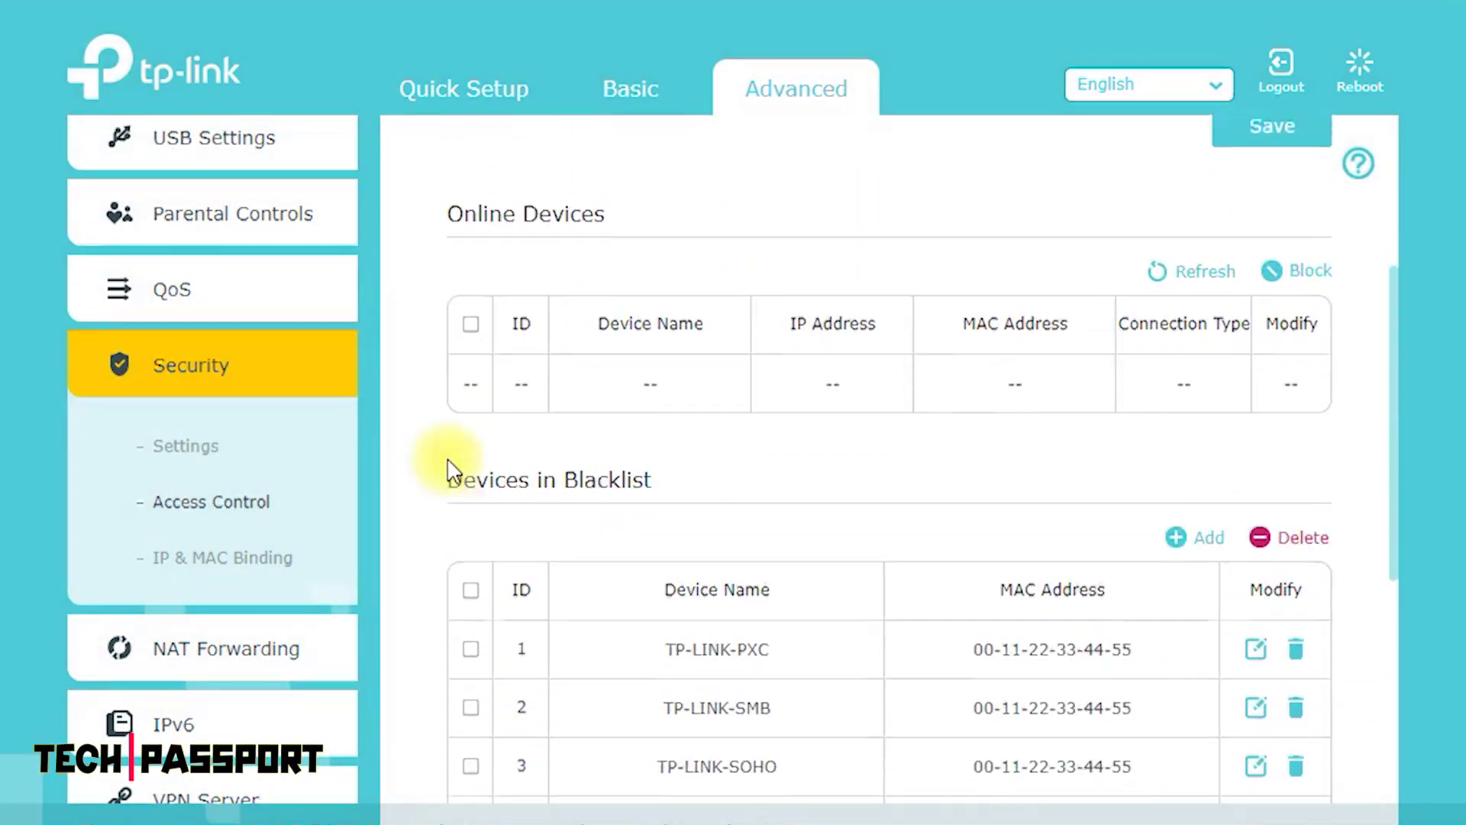
{"action": "scroll", "coordinate": [452, 470], "scroll_direction": "down", "scroll_amount": 3}
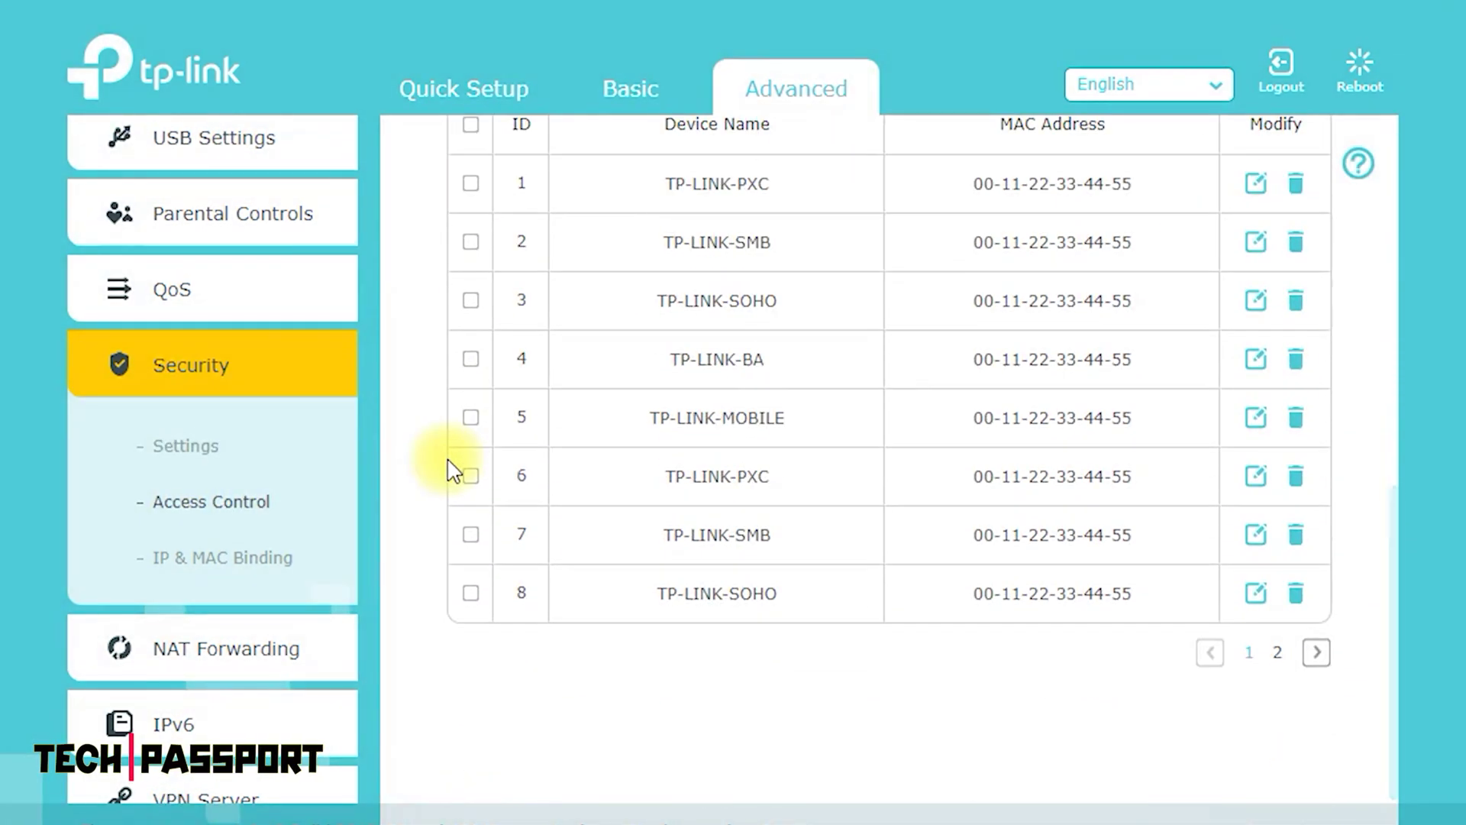
{"action": "left_click", "coordinate": [222, 559]}
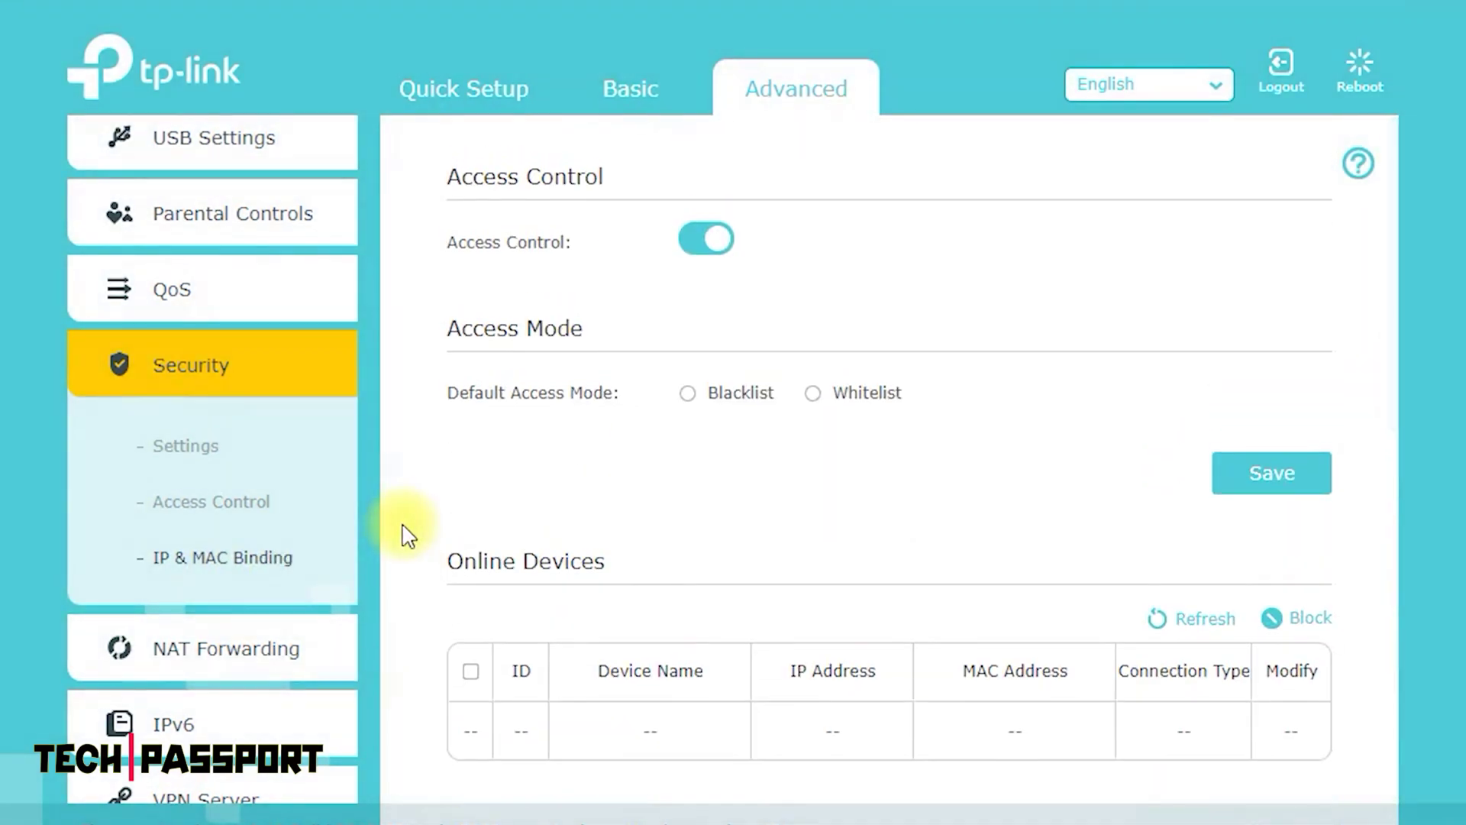
{"action": "scroll", "coordinate": [407, 534], "scroll_direction": "down", "scroll_amount": 10}
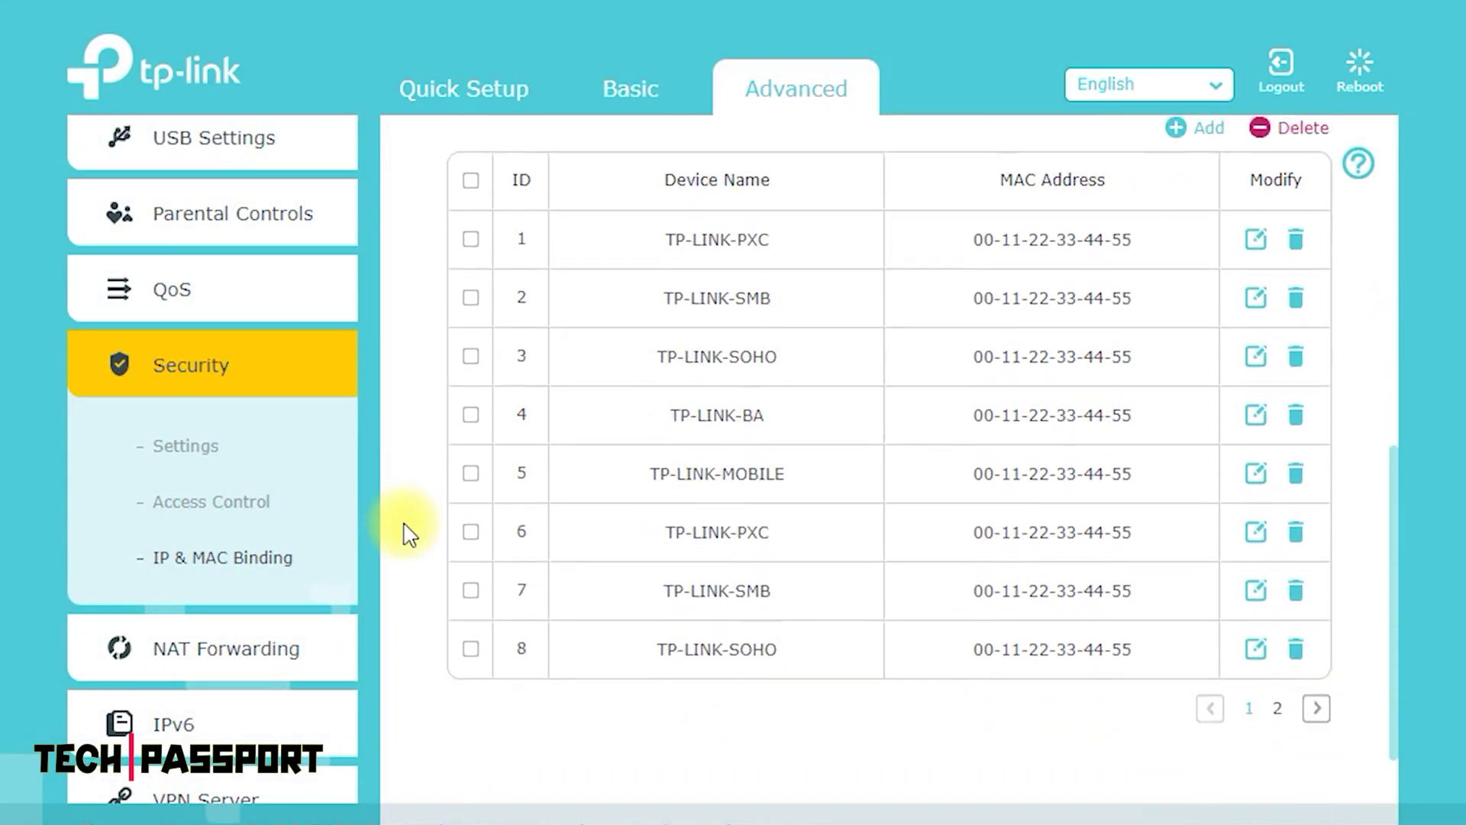
{"action": "left_click", "coordinate": [248, 650]}
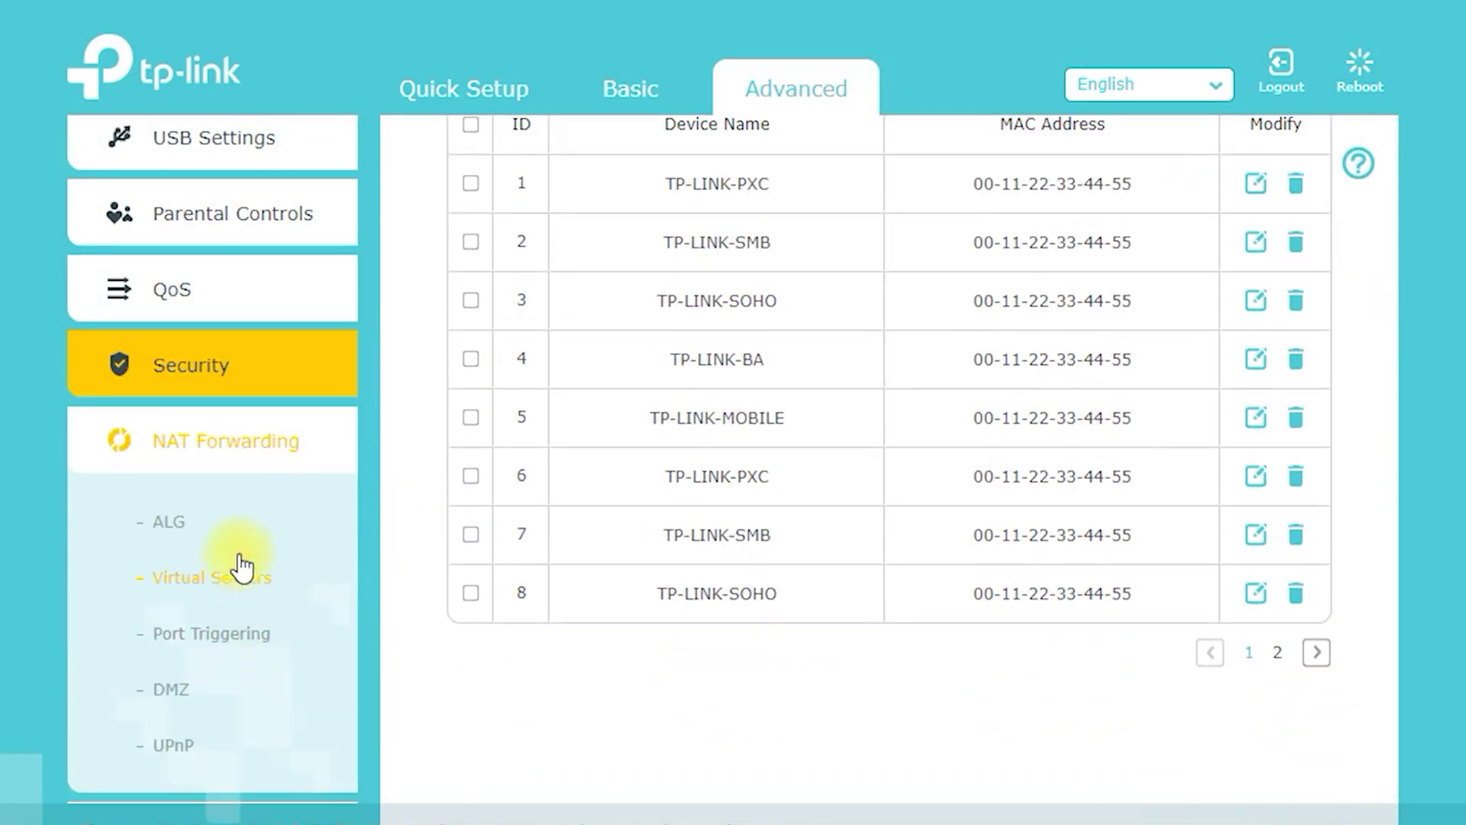
Browse the NAT Forwarding pages: ALG, Virtual Servers, Port Triggering, DMZ and UPnP.
{"action": "left_click", "coordinate": [183, 536]}
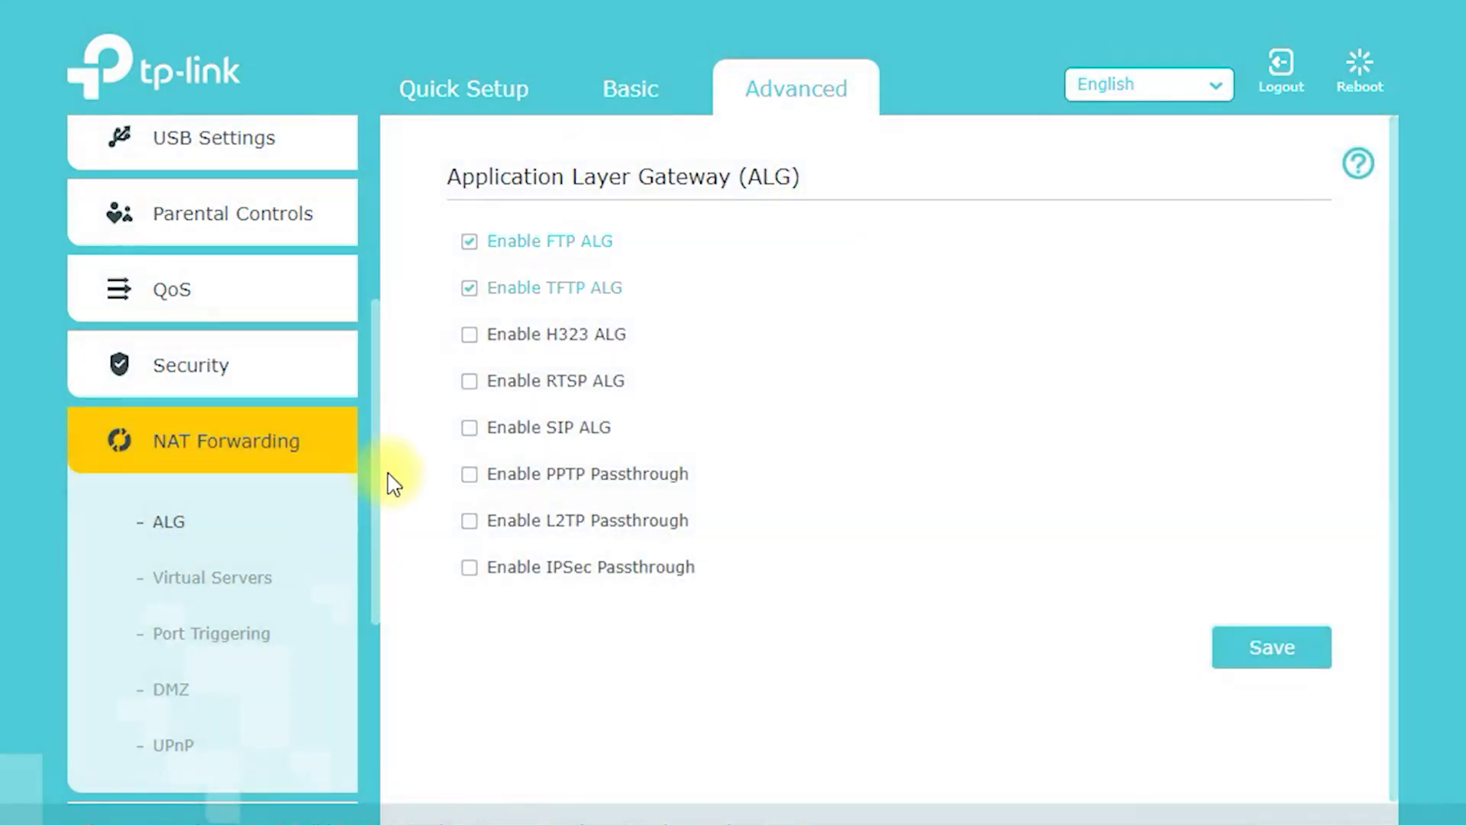
{"action": "left_click", "coordinate": [229, 580]}
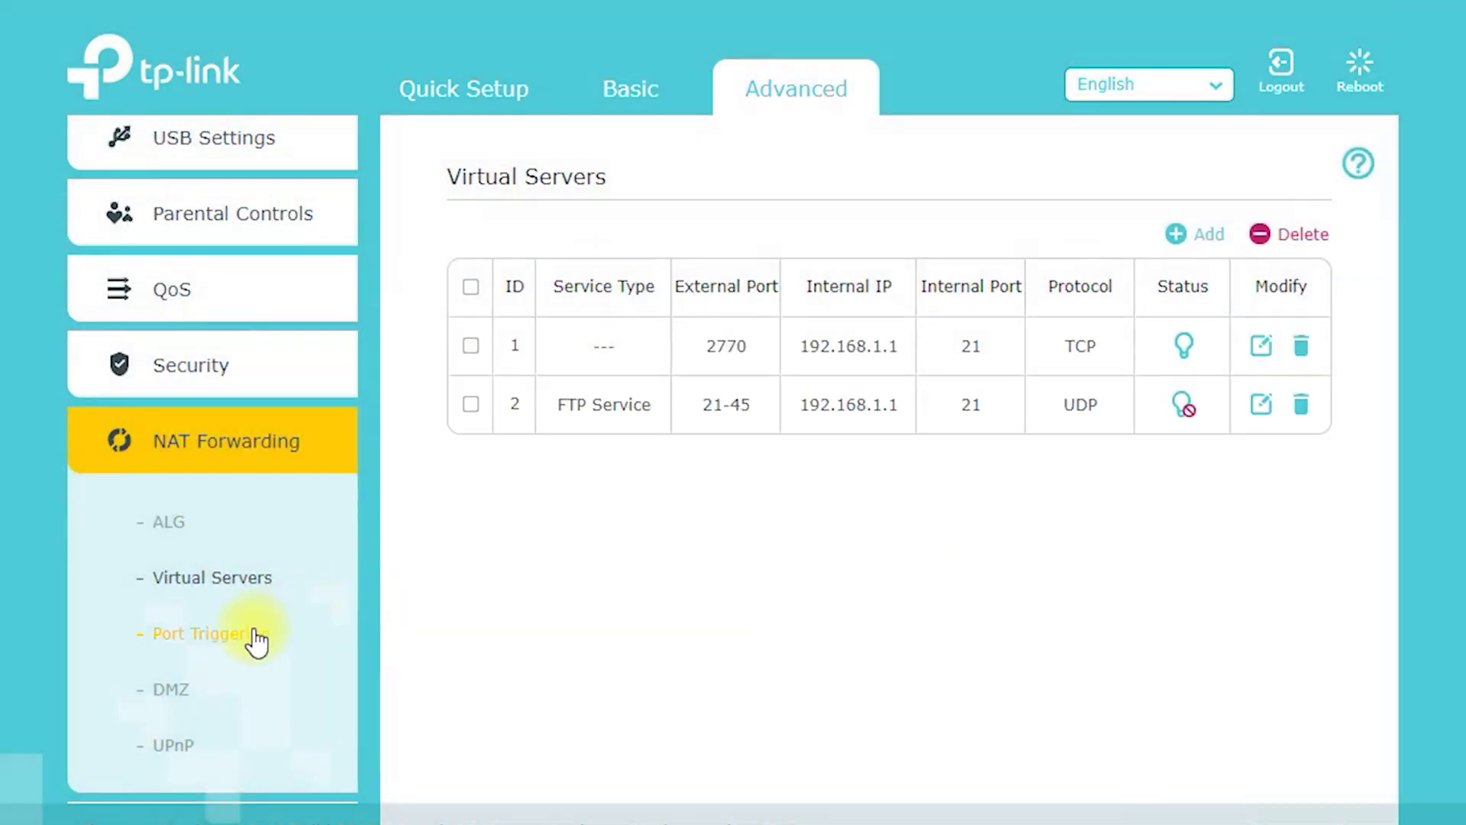
{"action": "left_click", "coordinate": [254, 634]}
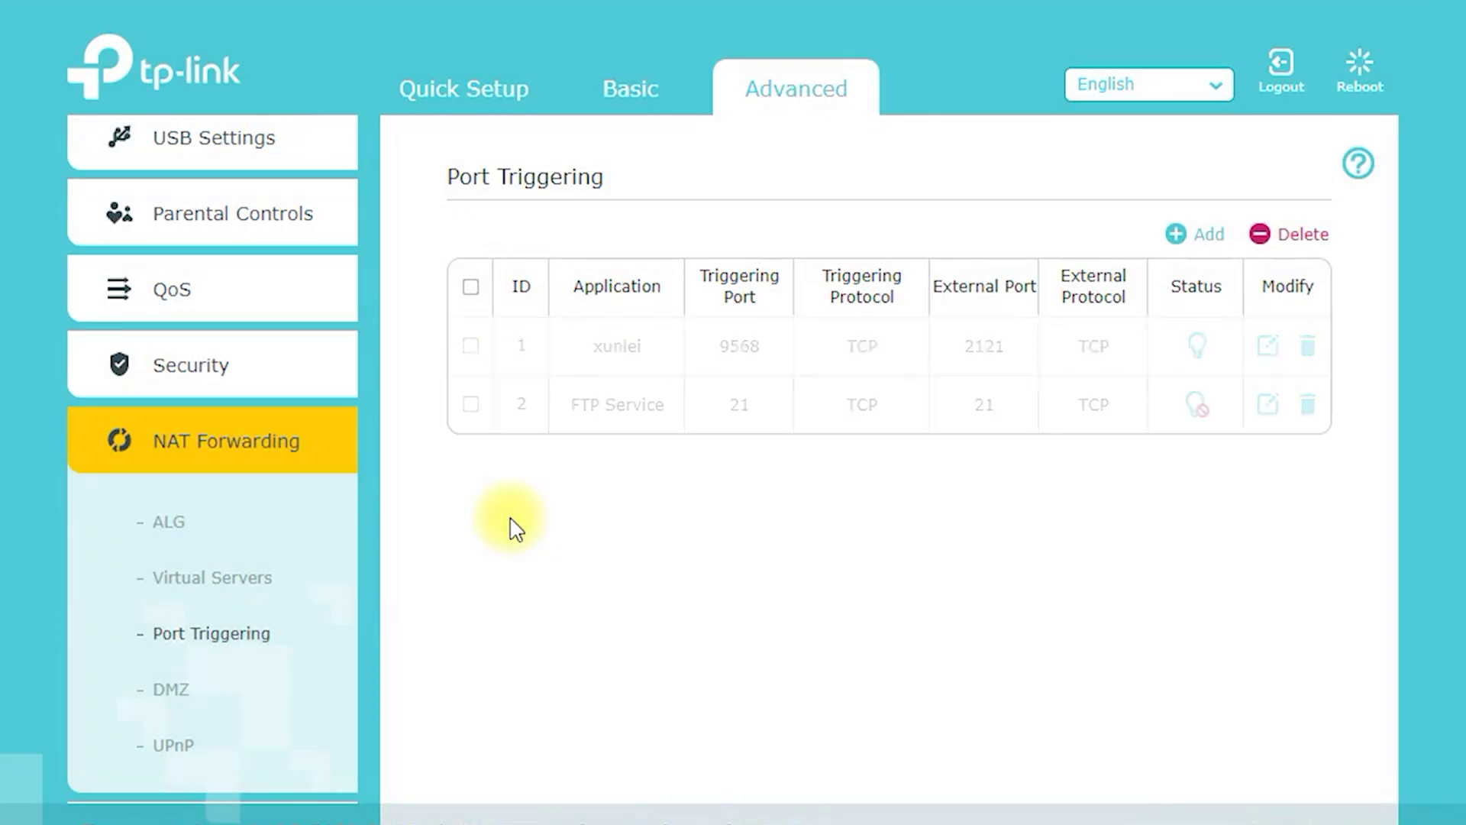
{"action": "scroll", "coordinate": [332, 601], "scroll_direction": "down", "scroll_amount": 3}
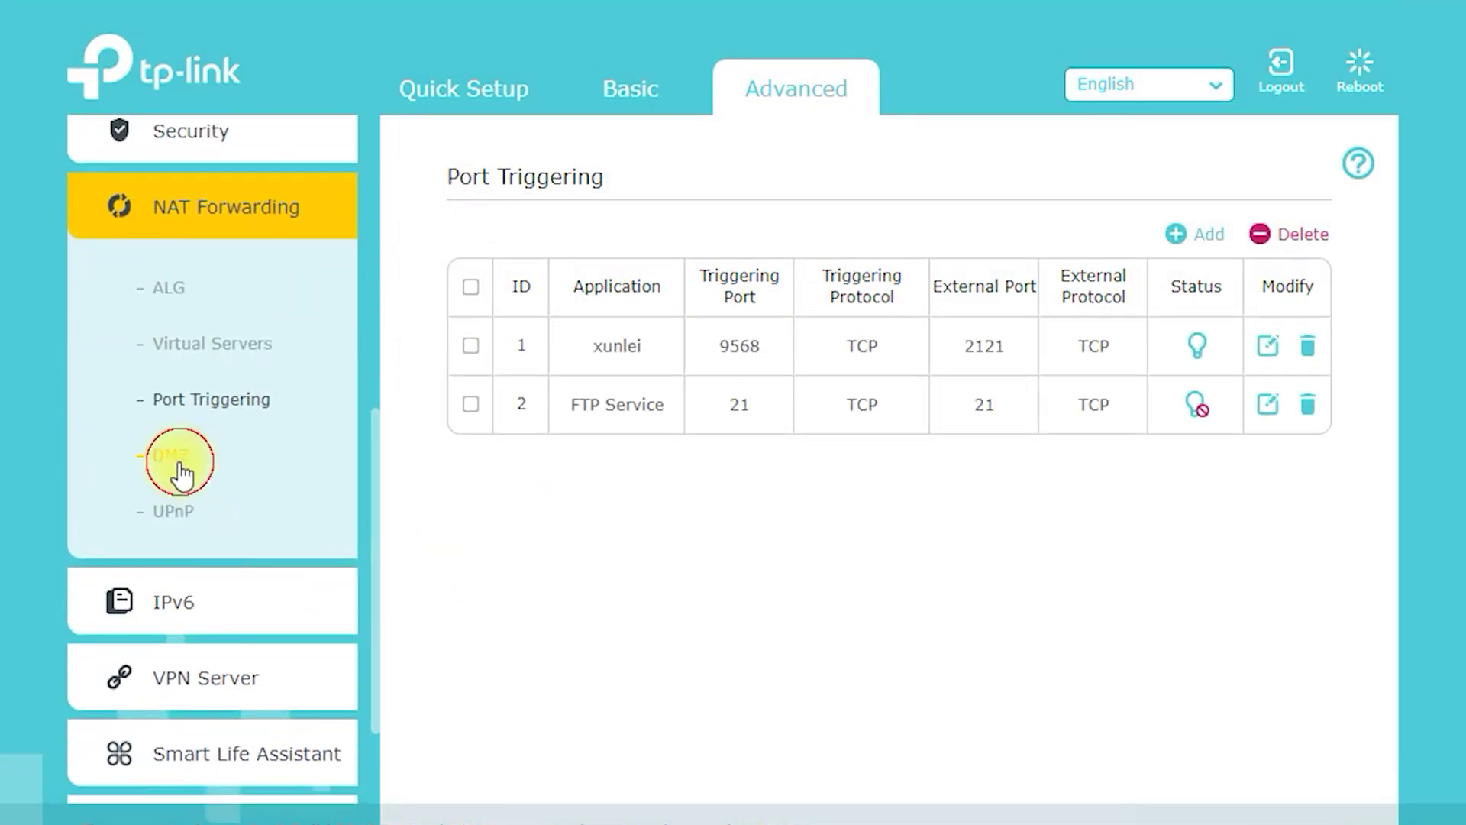
{"action": "left_click", "coordinate": [181, 474]}
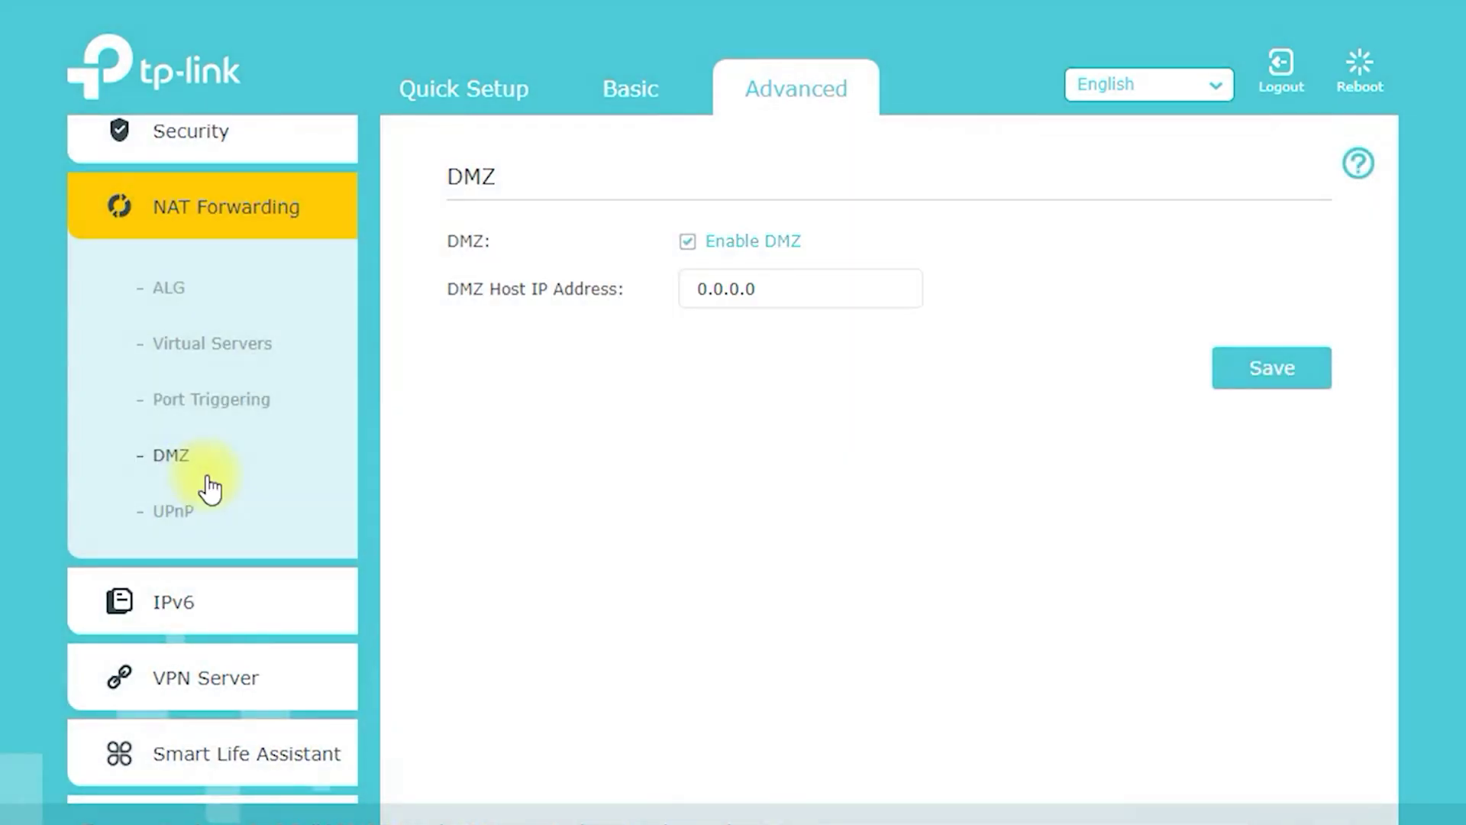
{"action": "left_click", "coordinate": [177, 524]}
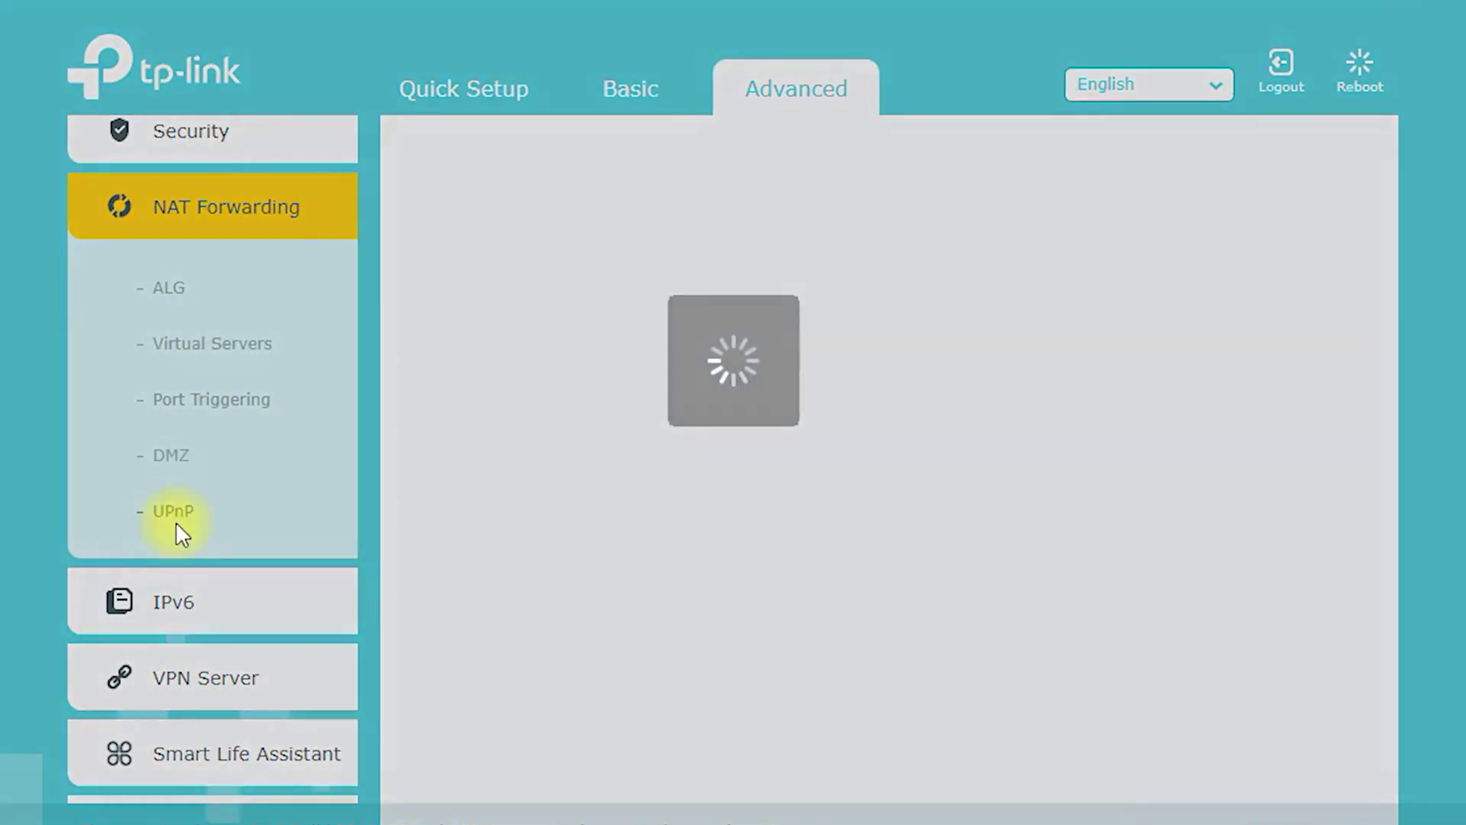
{"action": "scroll", "coordinate": [202, 527], "scroll_direction": "down", "scroll_amount": 1}
Open the IPv6 page and review the Pass-Through (Bridge) connection and default MAC Clone settings.
{"action": "left_click", "coordinate": [202, 527]}
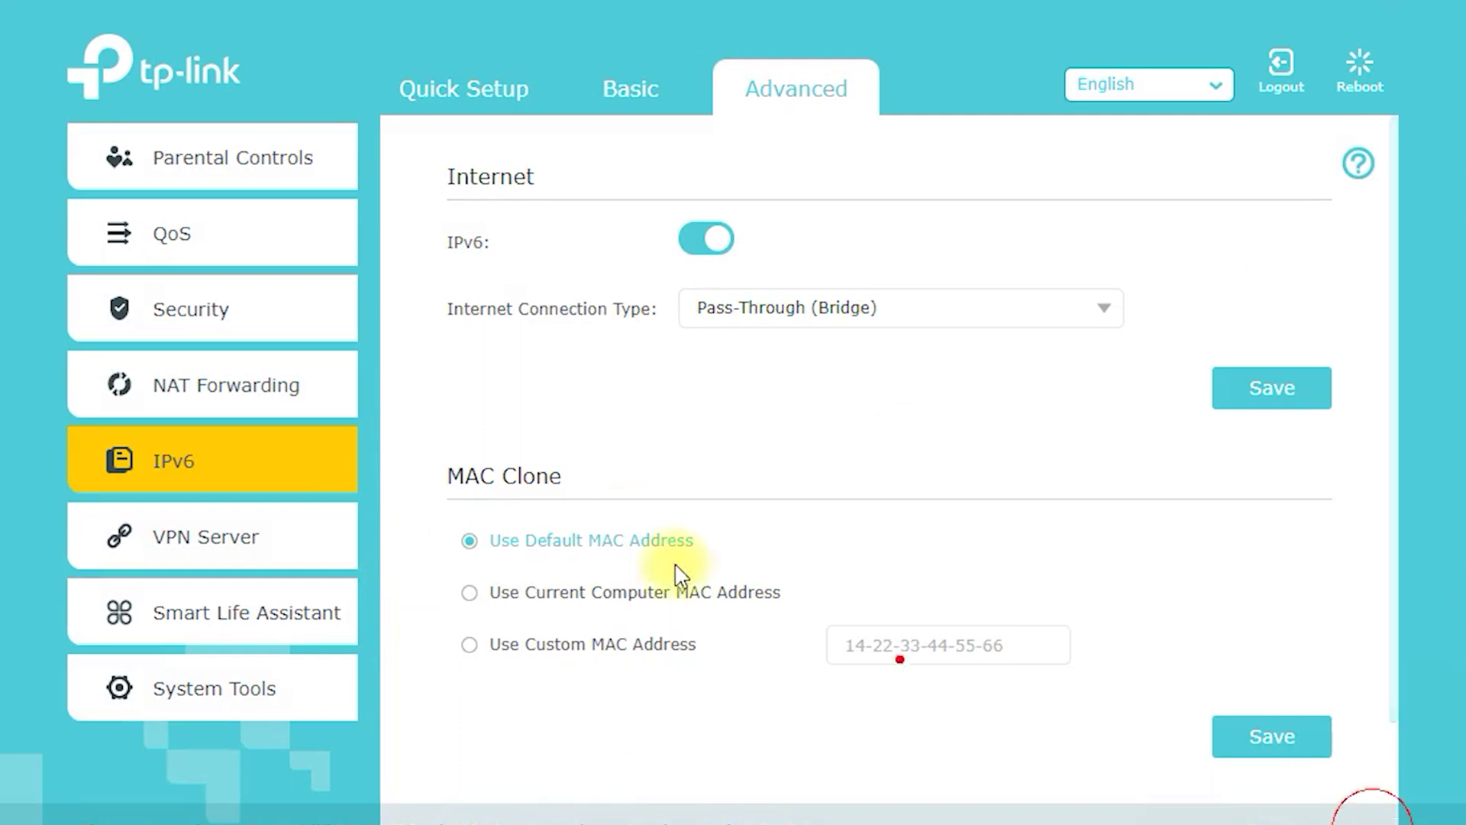
{"action": "left_click_drag", "start_coordinate": [446, 501], "coordinate": [593, 470]}
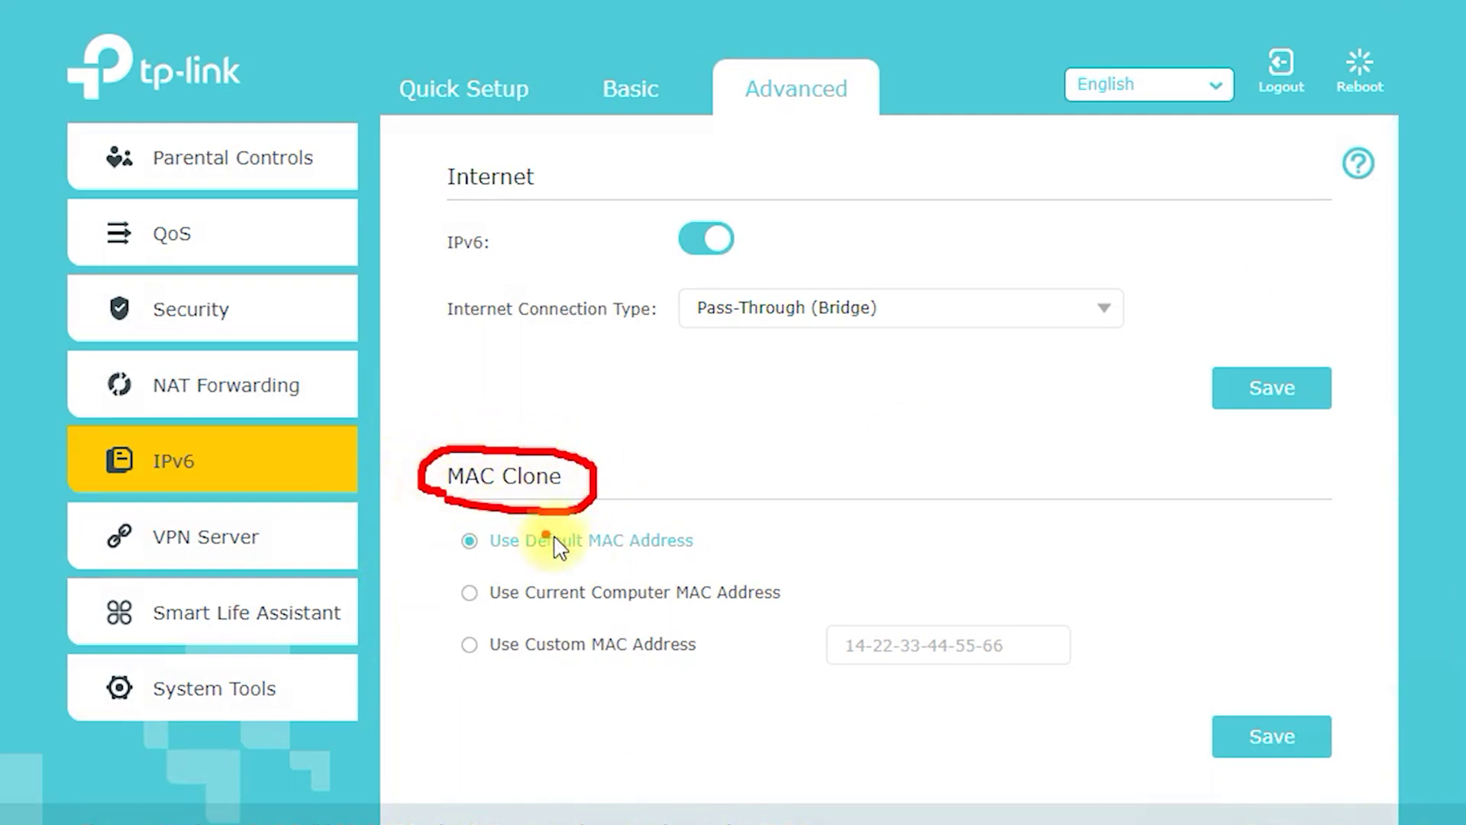
{"action": "left_click_drag", "start_coordinate": [484, 565], "coordinate": [688, 571]}
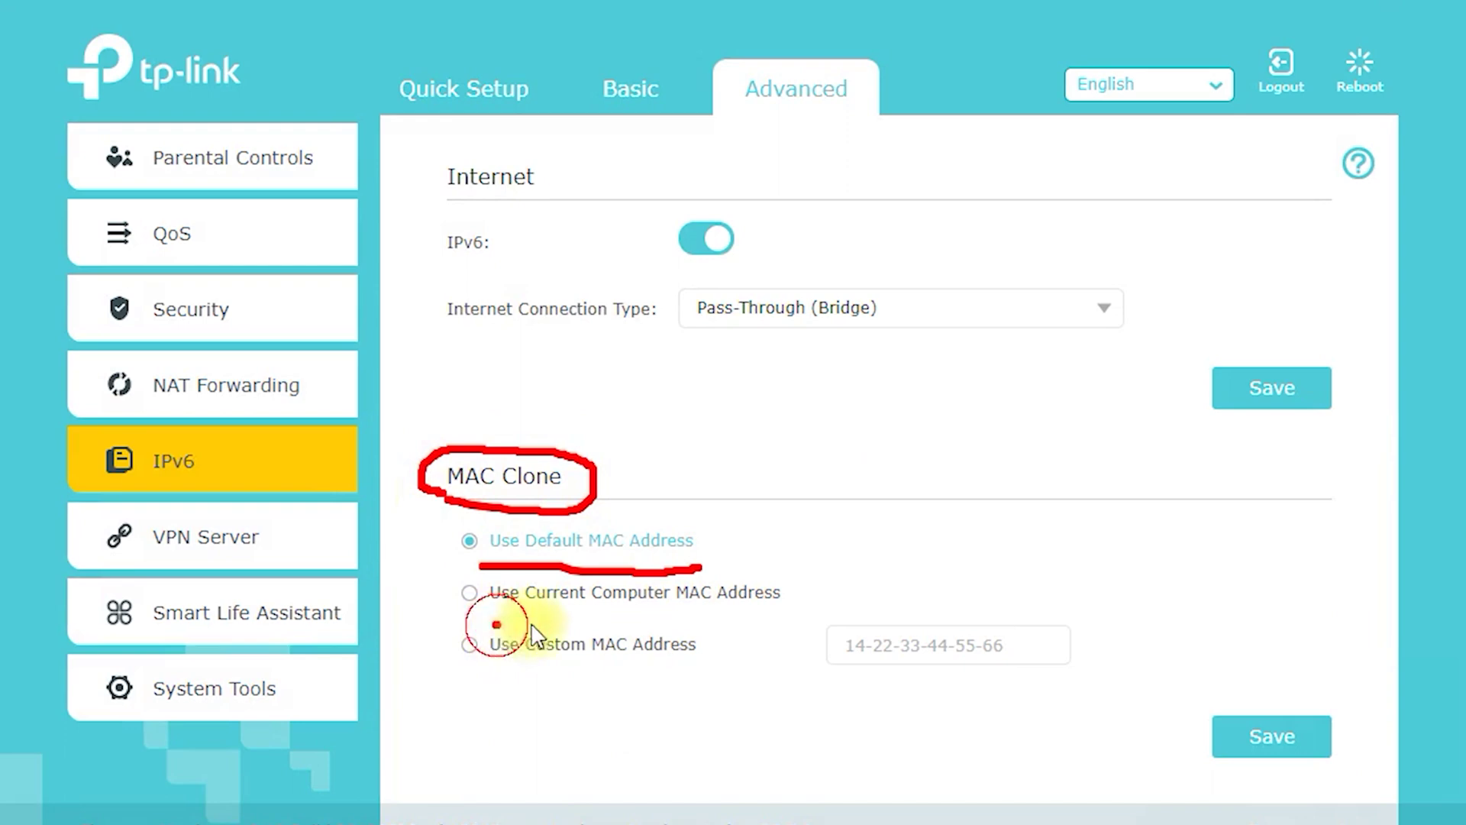
{"action": "left_click_drag", "start_coordinate": [493, 624], "coordinate": [768, 613]}
{"action": "left_click_drag", "start_coordinate": [510, 673], "coordinate": [695, 664]}
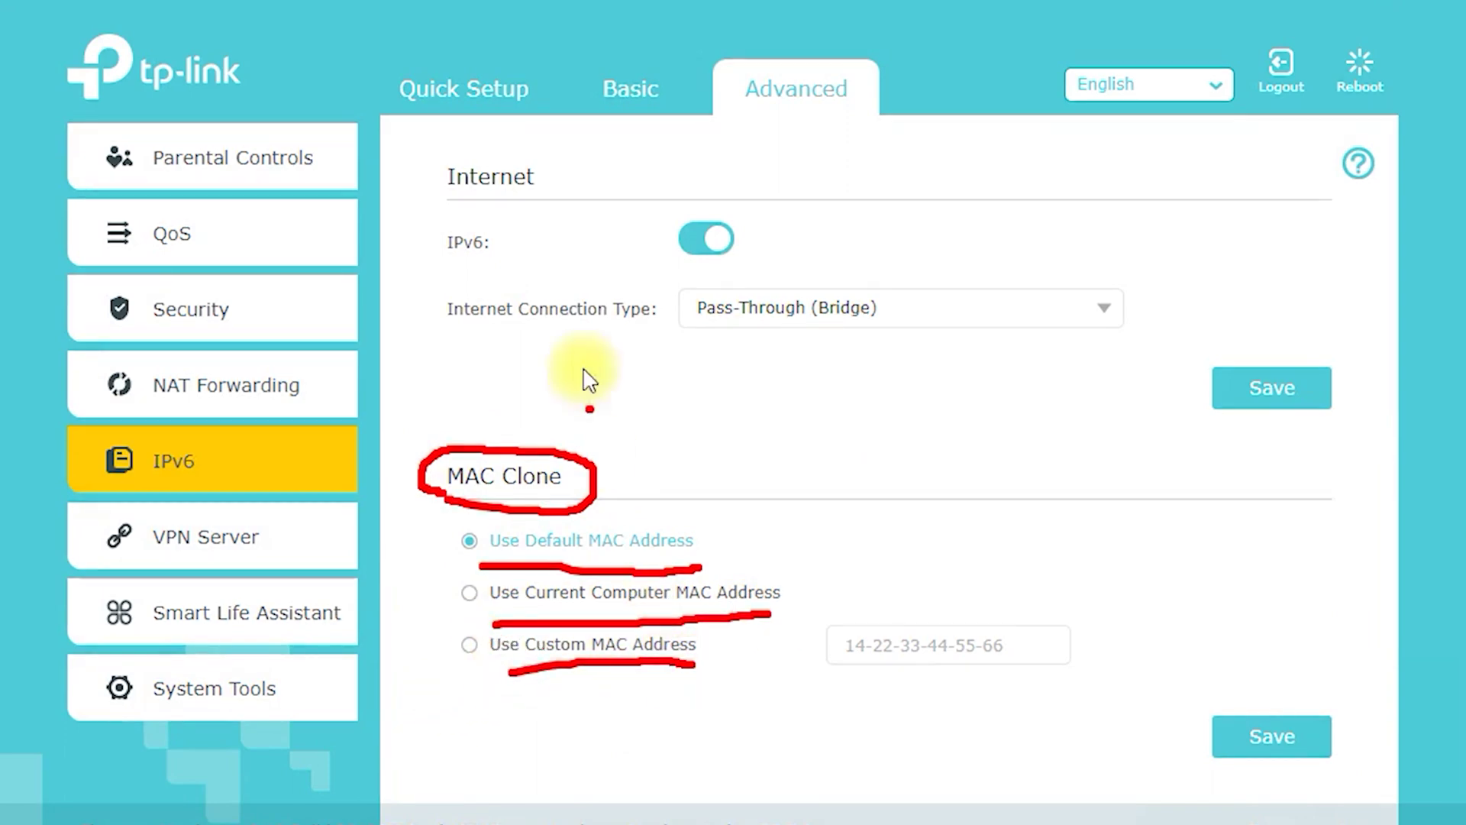
{"action": "left_click_drag", "start_coordinate": [483, 294], "coordinate": [481, 430]}
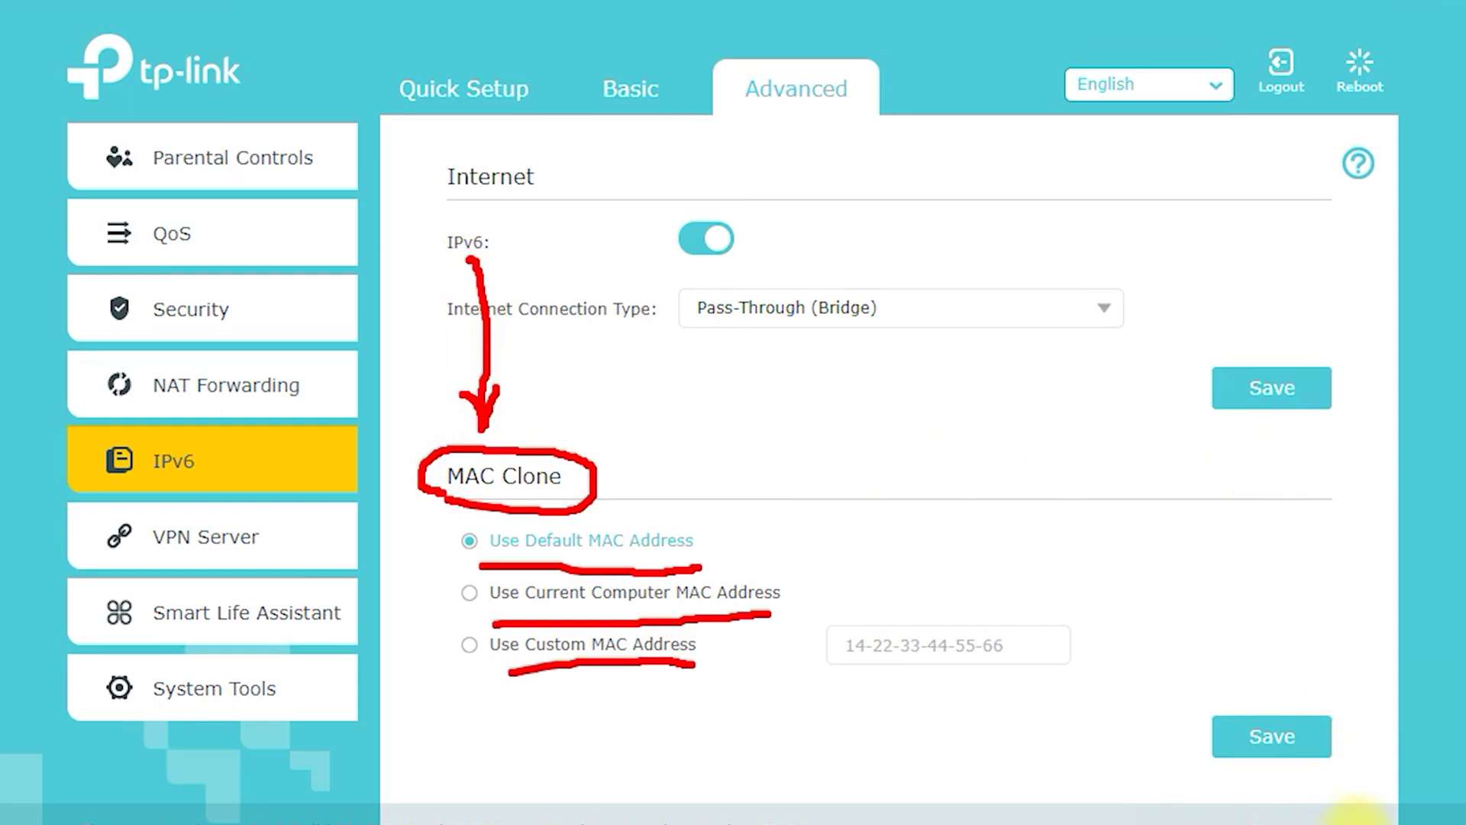
{"action": "left_click", "coordinate": [1348, 803]}
Cycle the IPv6 connection type through Dynamic IP, Static IP, 6to4 Tunnel, PPPoE and 6RD.
{"action": "left_click", "coordinate": [1109, 317]}
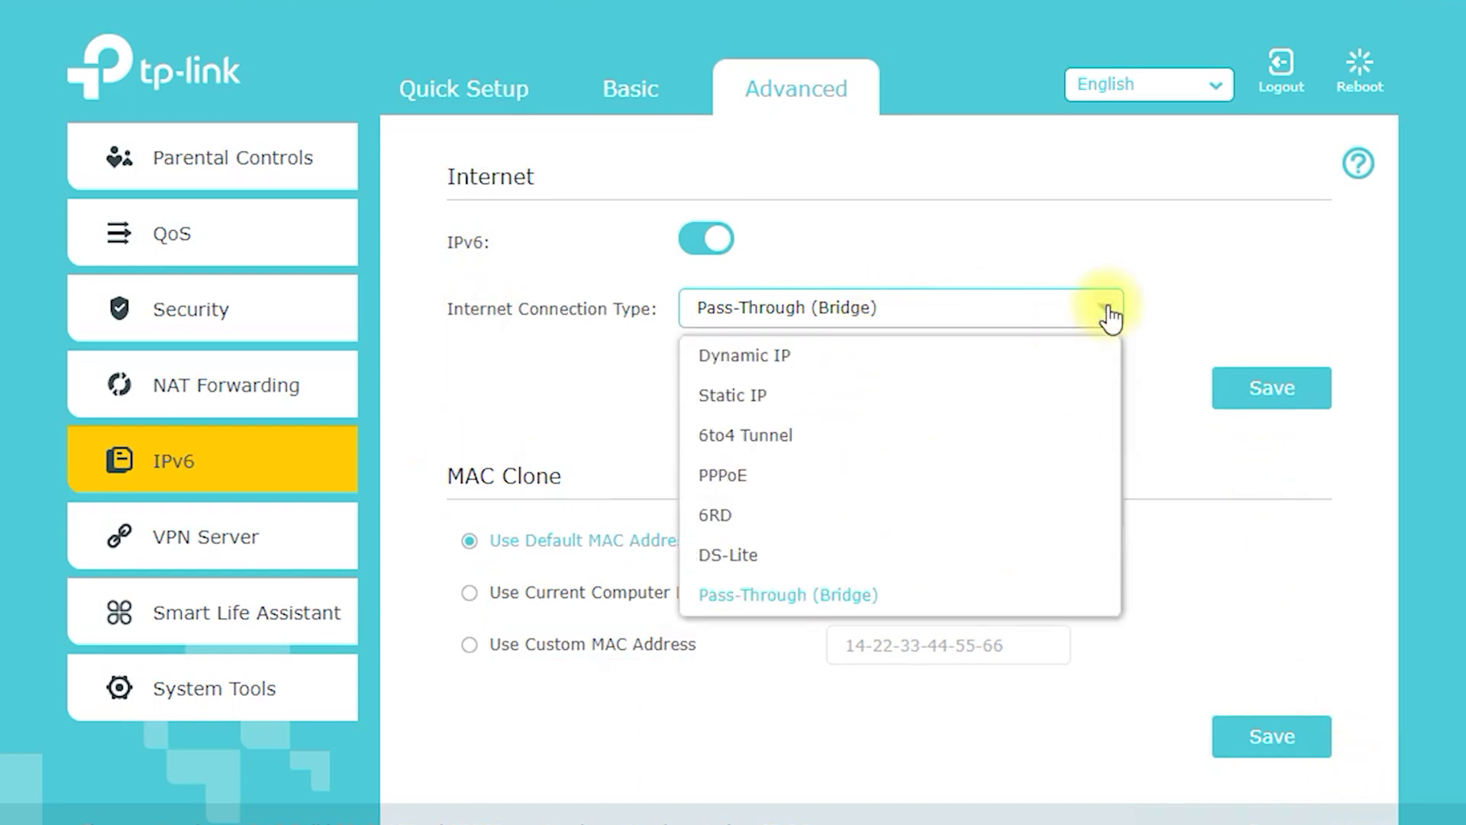
{"action": "left_click", "coordinate": [1064, 349]}
{"action": "left_click", "coordinate": [1105, 319]}
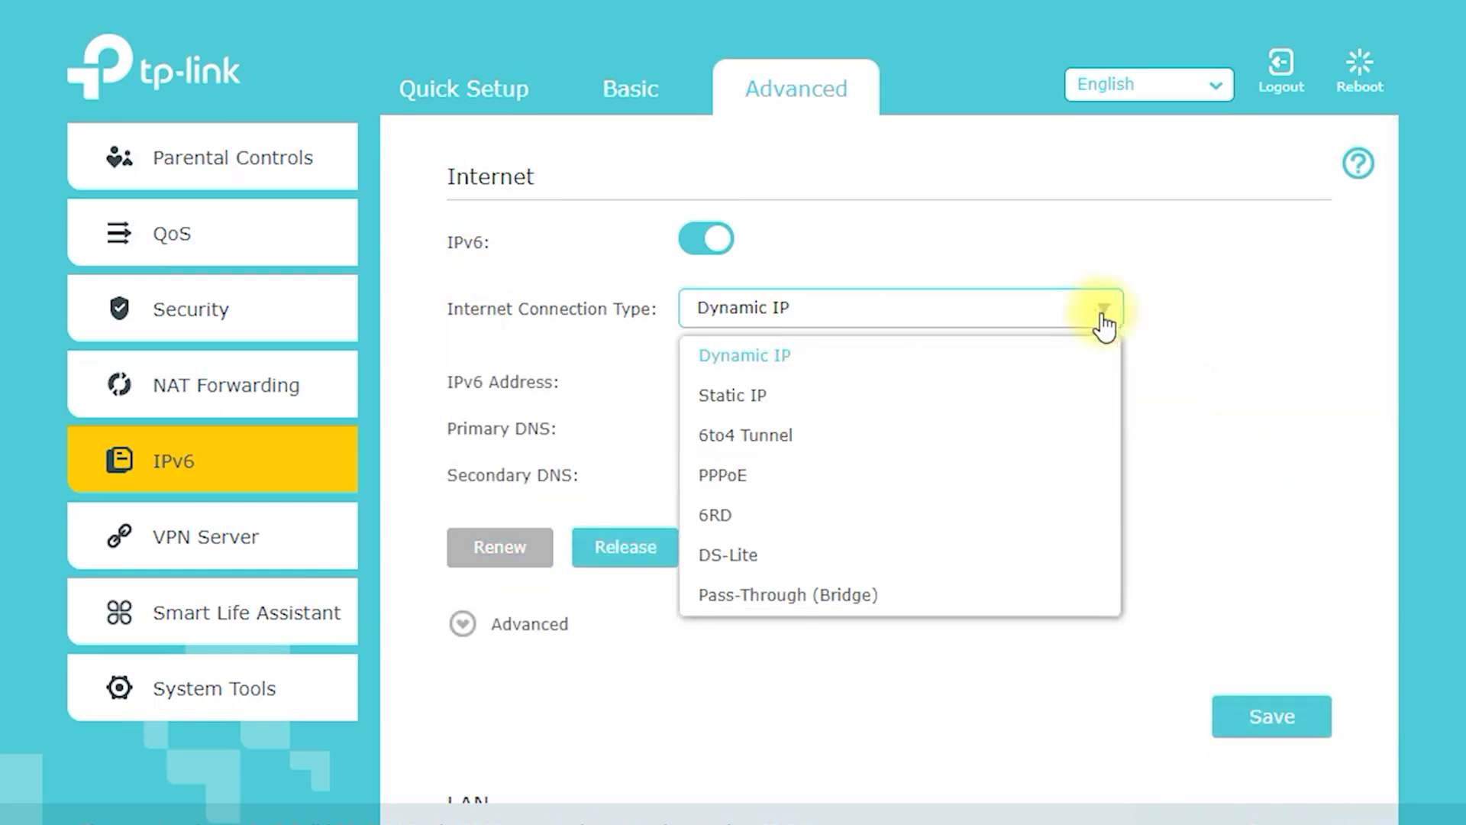
{"action": "left_click", "coordinate": [1080, 382]}
{"action": "left_click", "coordinate": [1105, 319]}
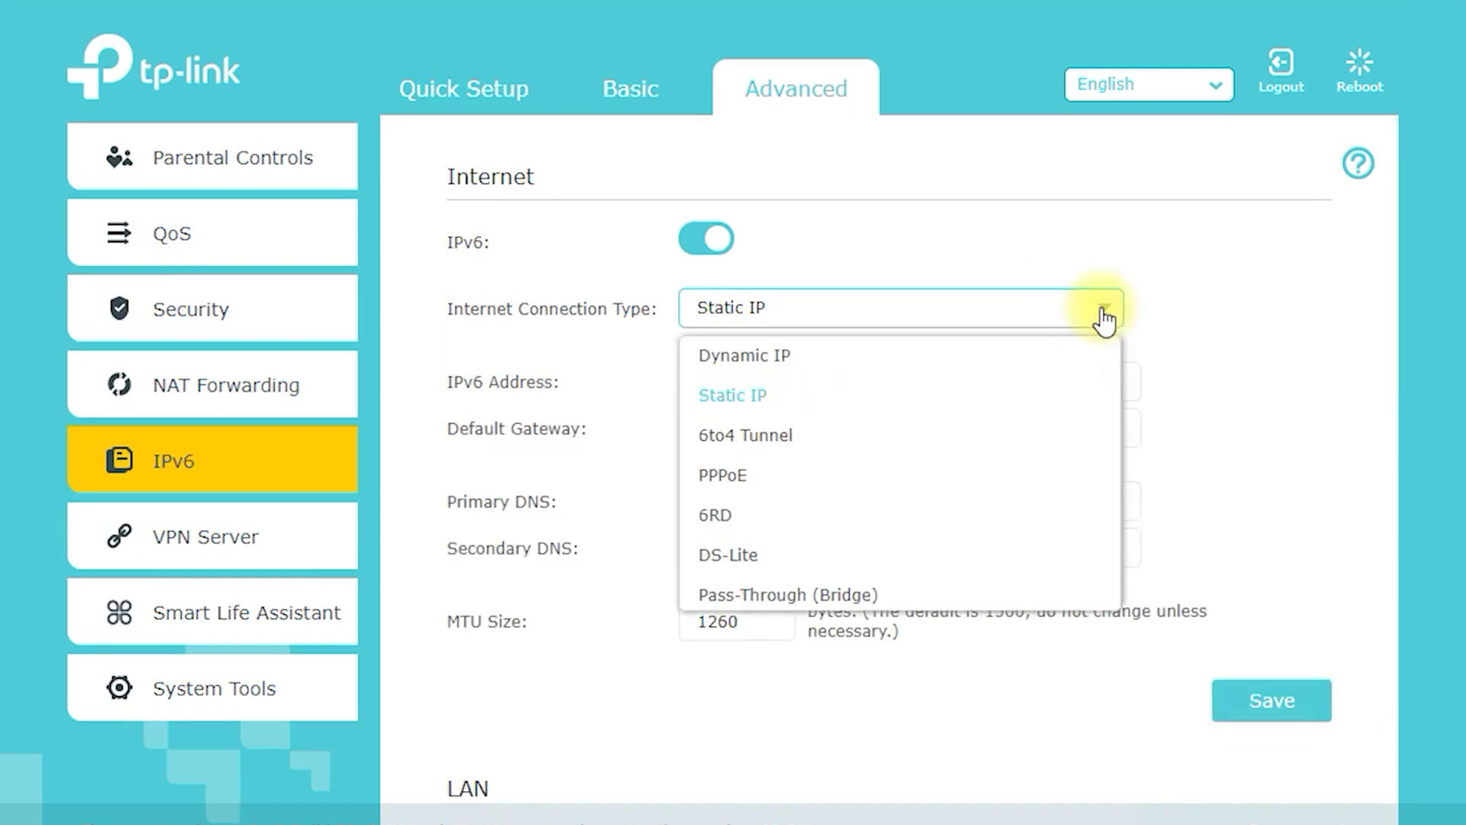
{"action": "left_click", "coordinate": [1063, 437]}
{"action": "left_click", "coordinate": [1115, 309]}
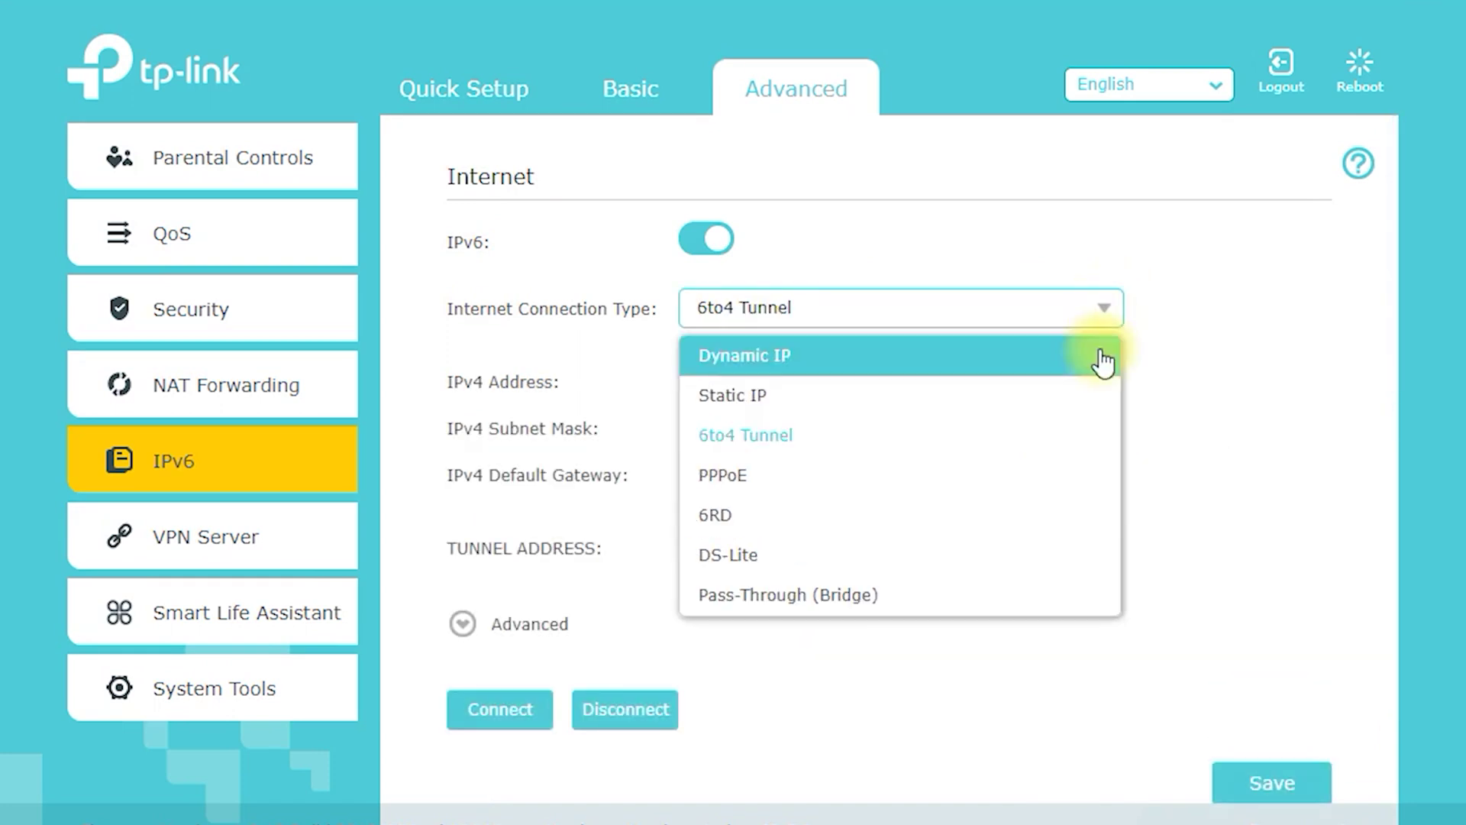
{"action": "left_click", "coordinate": [1057, 468]}
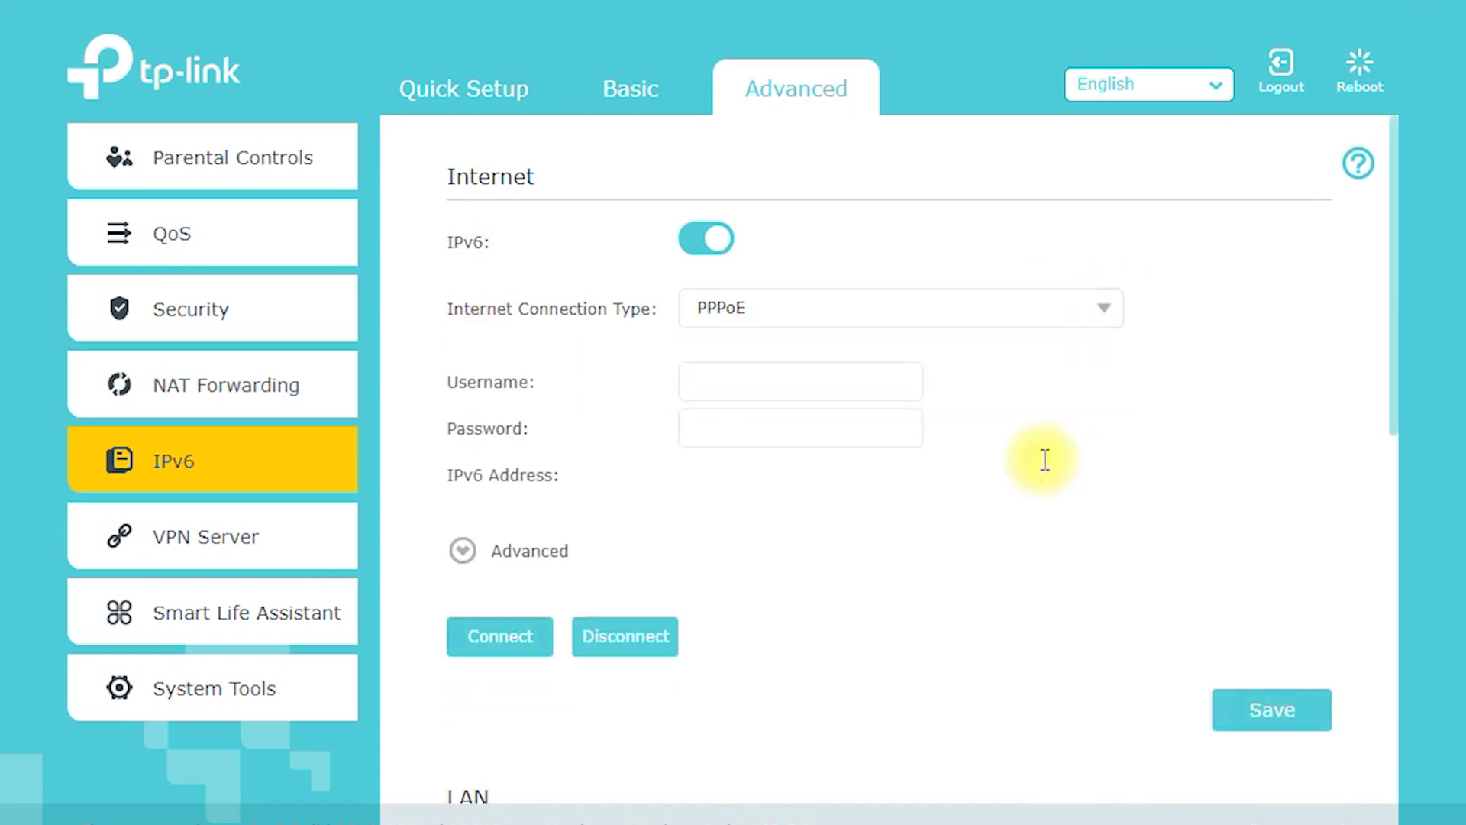
{"action": "left_click", "coordinate": [1100, 309]}
{"action": "left_click", "coordinate": [1032, 516]}
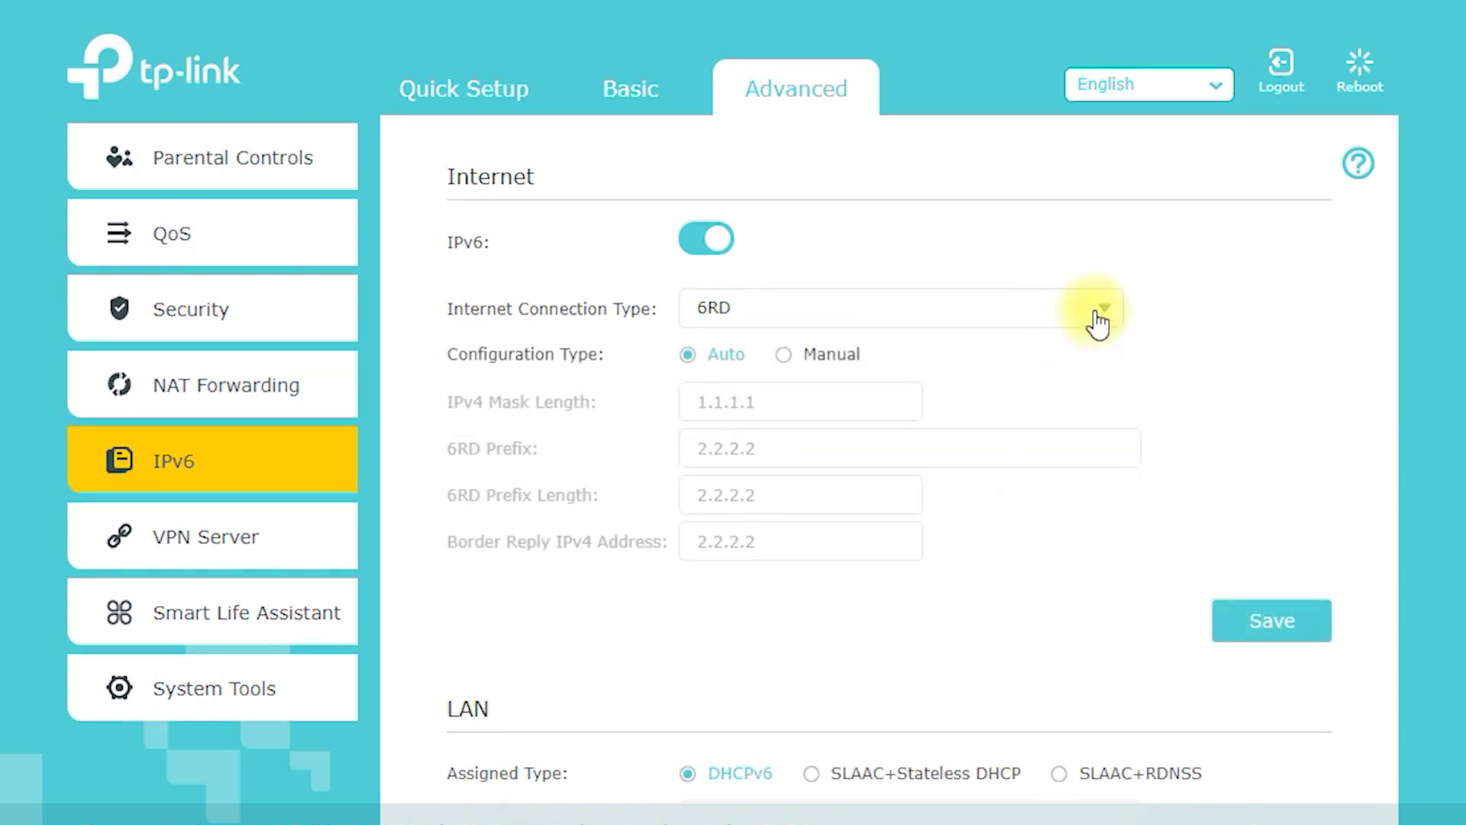
{"action": "left_click", "coordinate": [1100, 309]}
Pick DS-Lite as the IPv6 connection type, then browse the OpenVPN, PPTP VPN and VPN Connections pages.
{"action": "left_click", "coordinate": [1023, 554]}
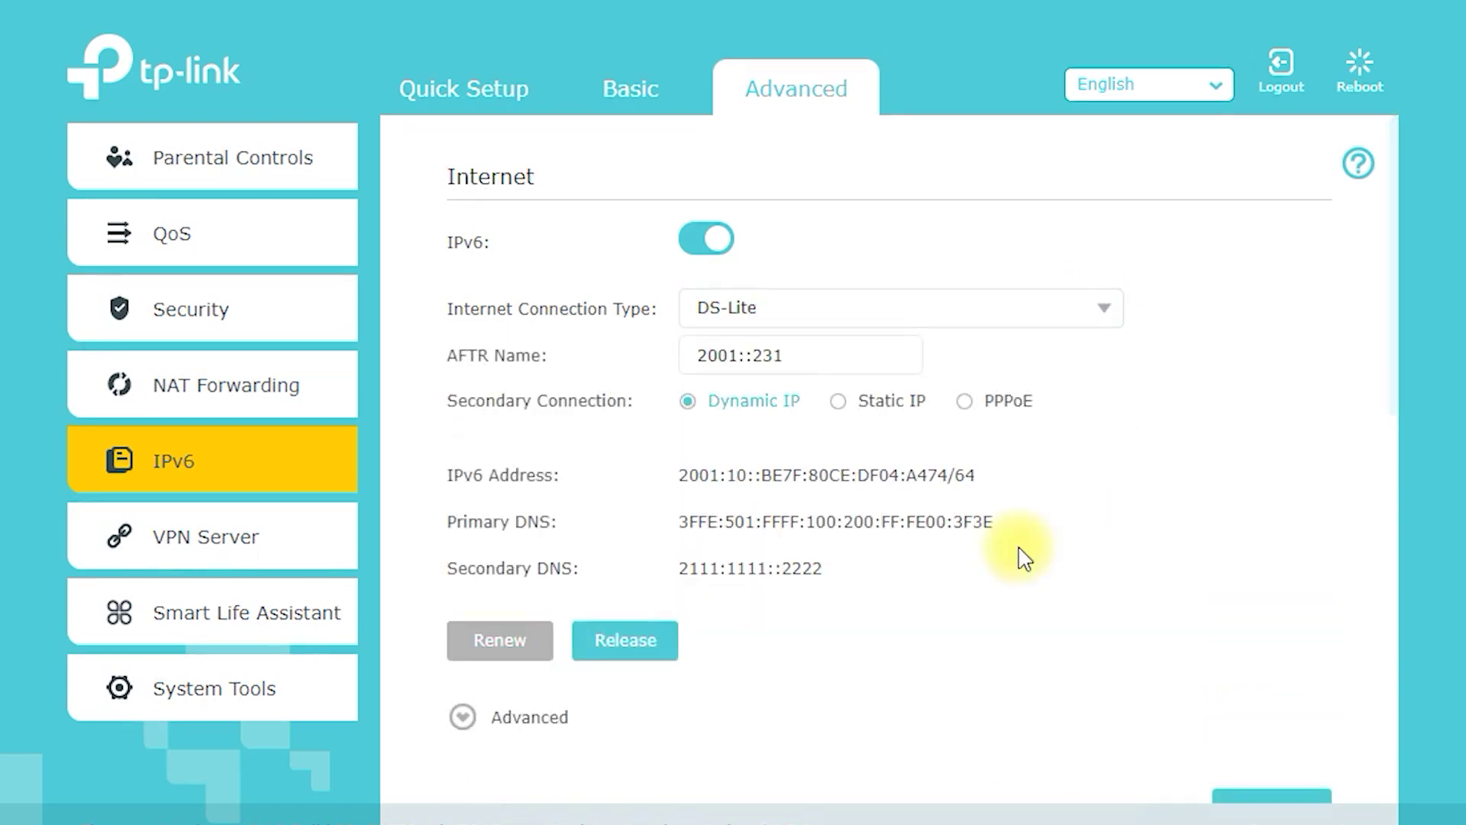
{"action": "left_click", "coordinate": [122, 546]}
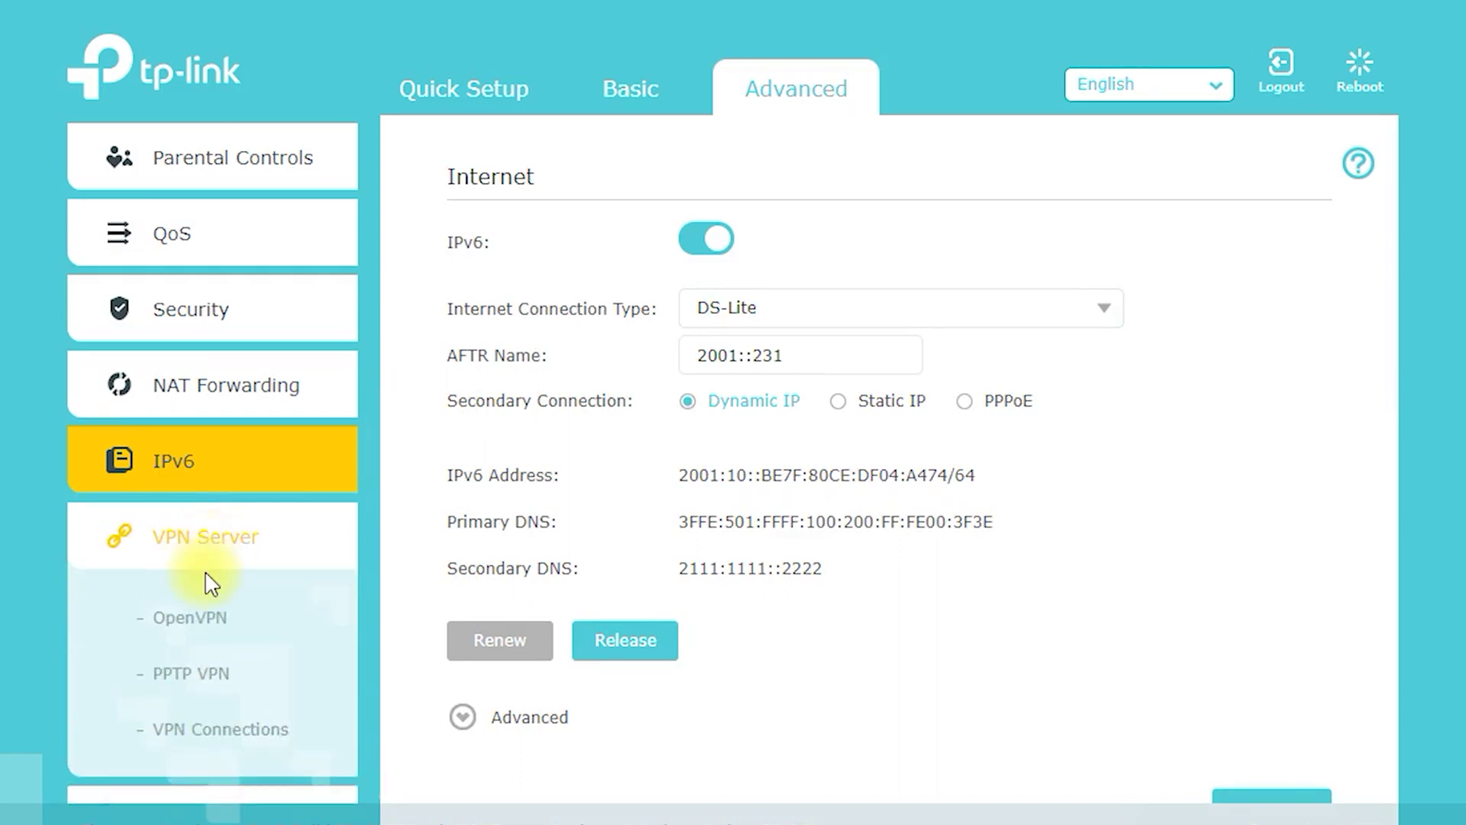
{"action": "left_click", "coordinate": [196, 625]}
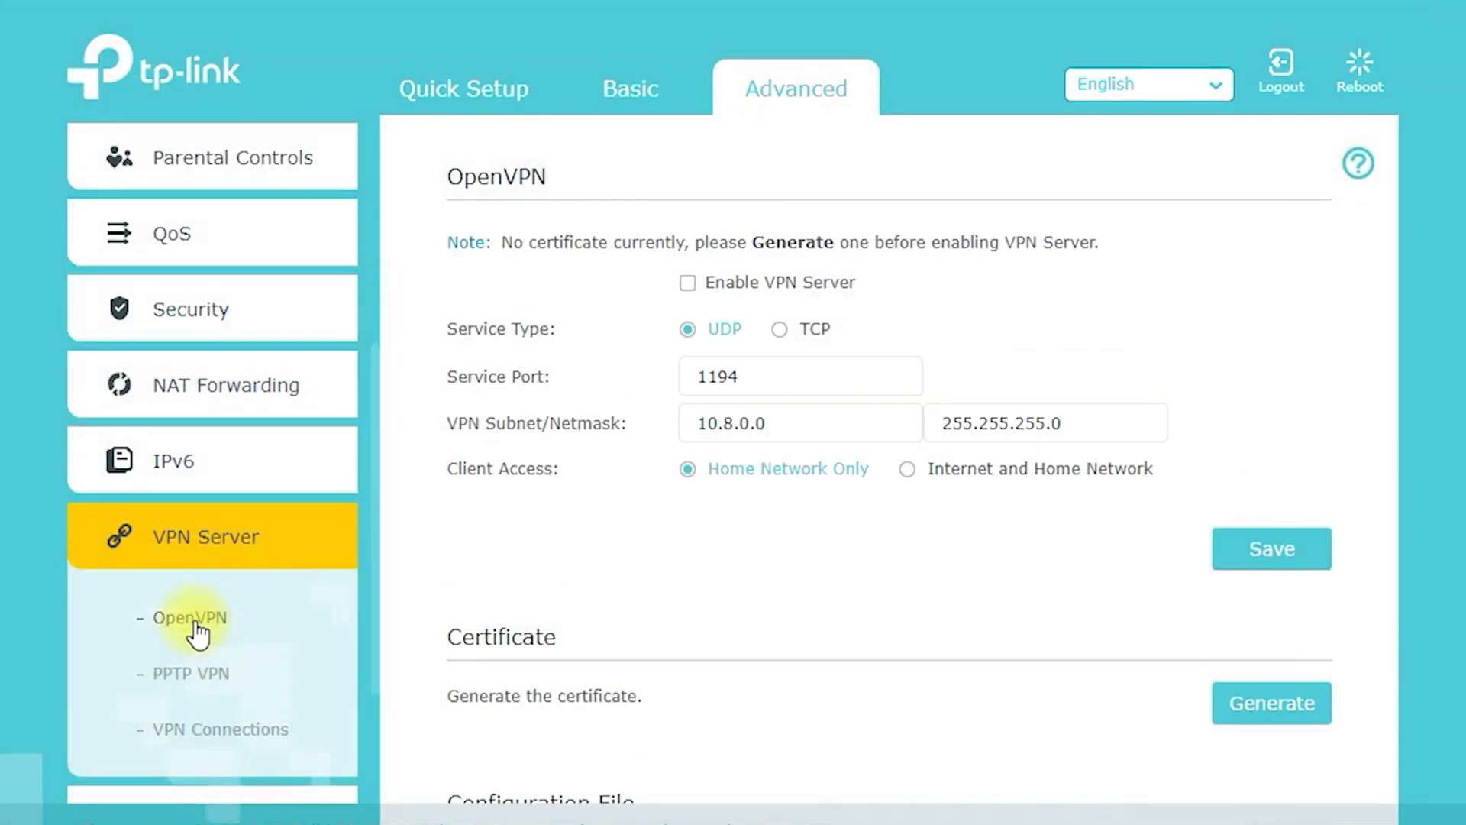
{"action": "scroll", "coordinate": [481, 561], "scroll_direction": "down", "scroll_amount": 3}
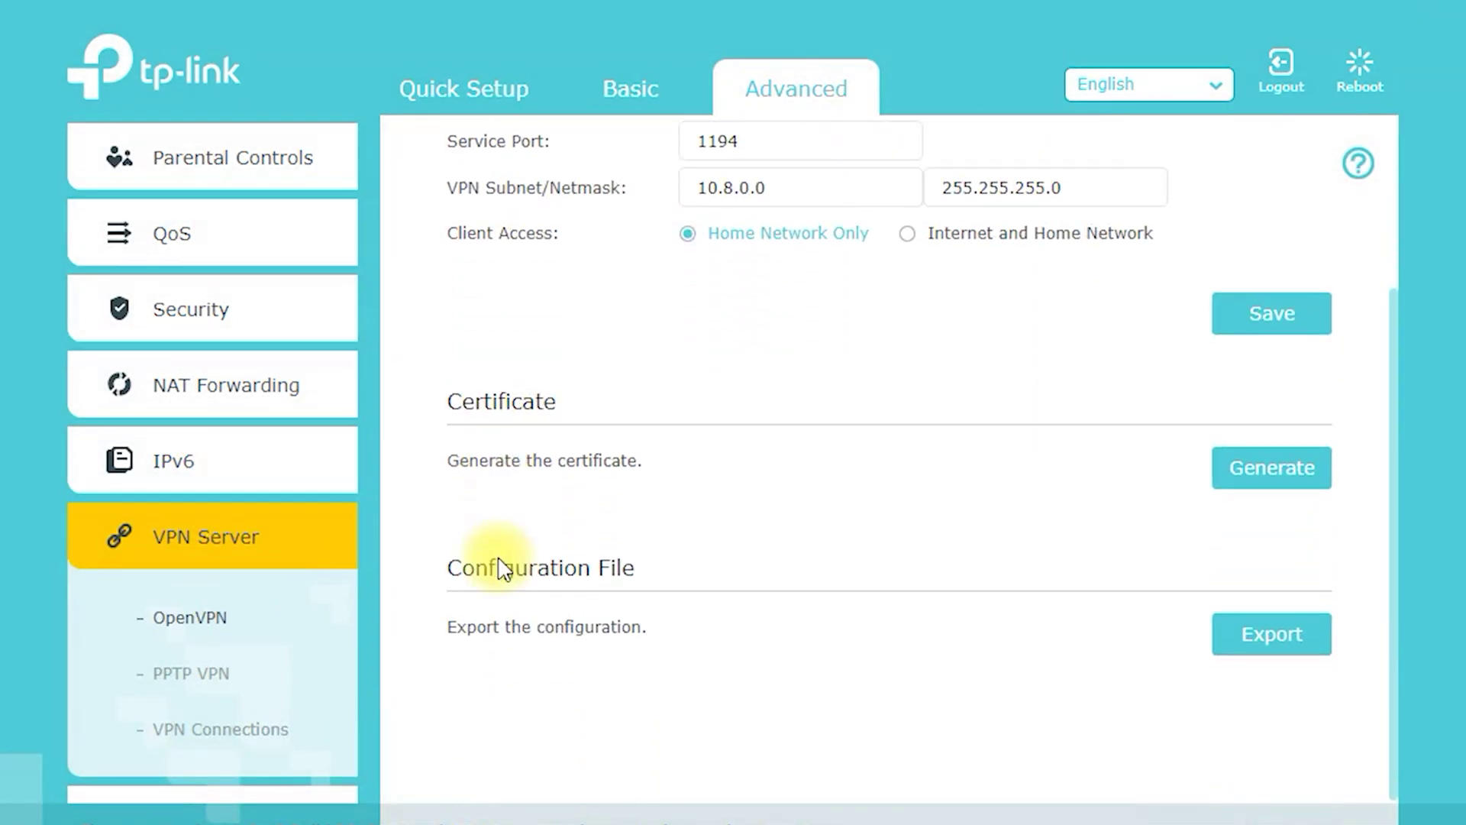
{"action": "left_click", "coordinate": [168, 690]}
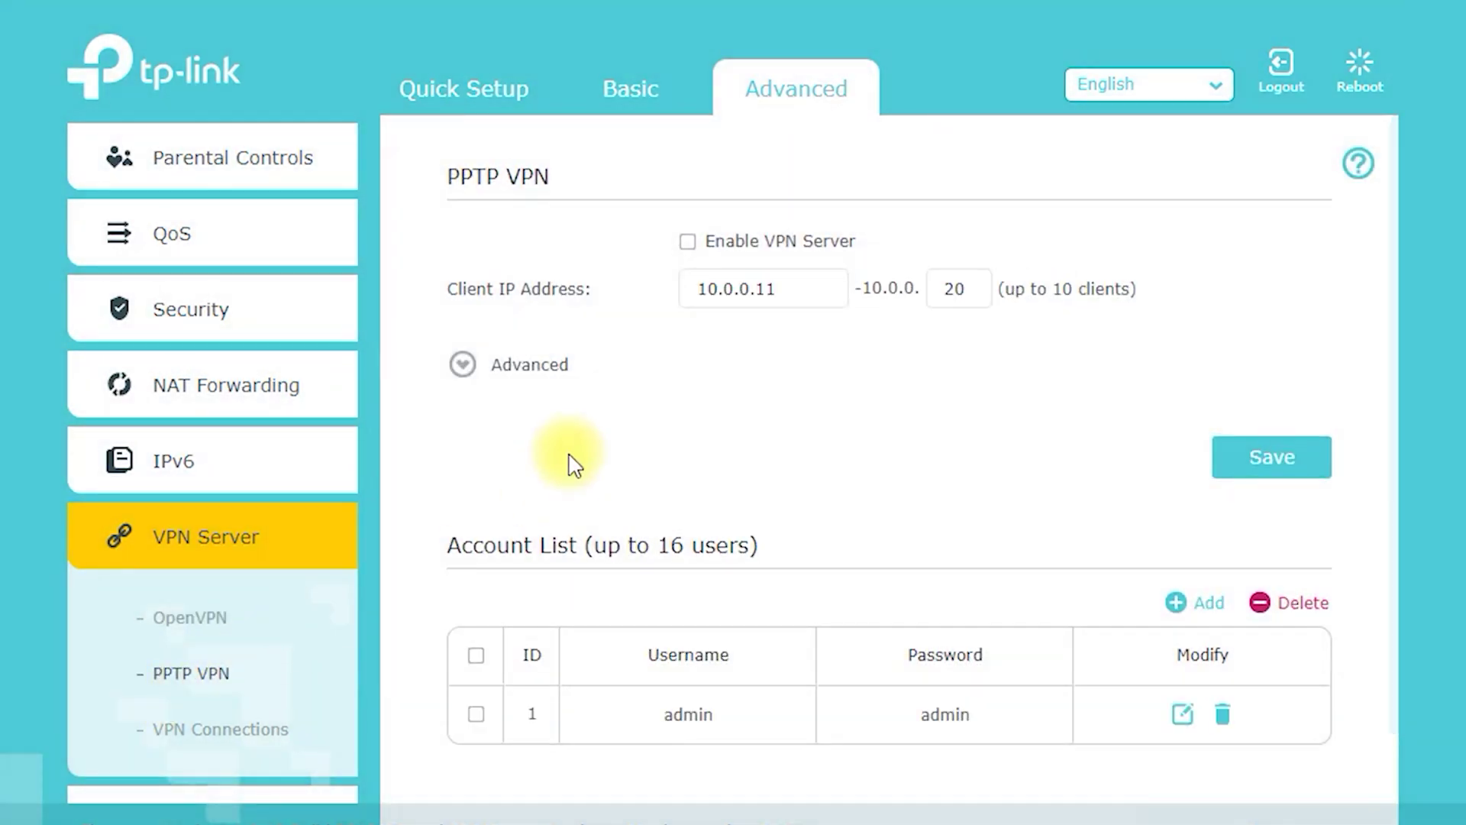
{"action": "scroll", "coordinate": [573, 465], "scroll_direction": "down", "scroll_amount": 1}
{"action": "scroll", "coordinate": [251, 707], "scroll_direction": "down", "scroll_amount": 3}
{"action": "left_click", "coordinate": [252, 523]}
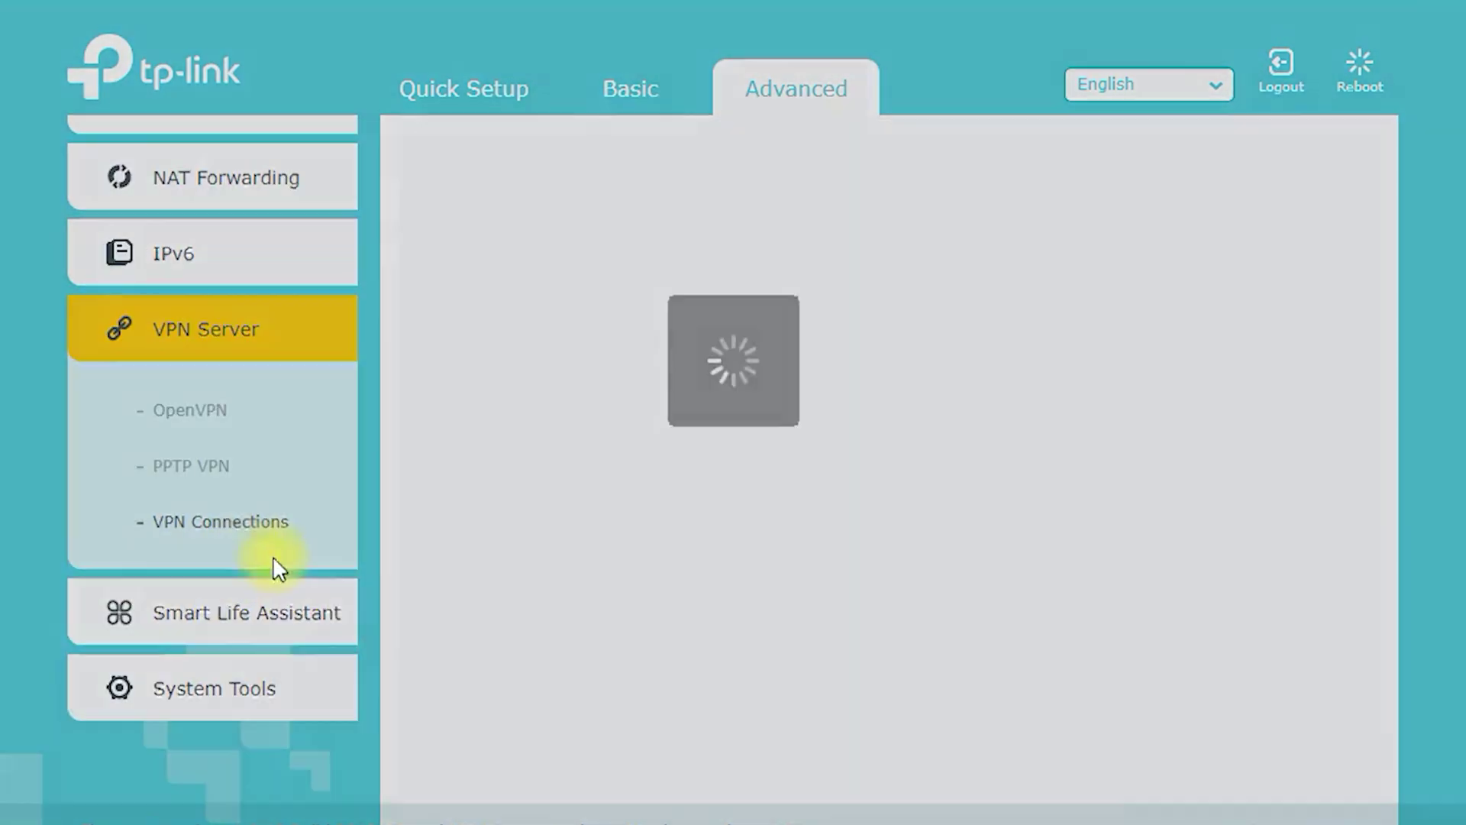
{"action": "left_click", "coordinate": [314, 614]}
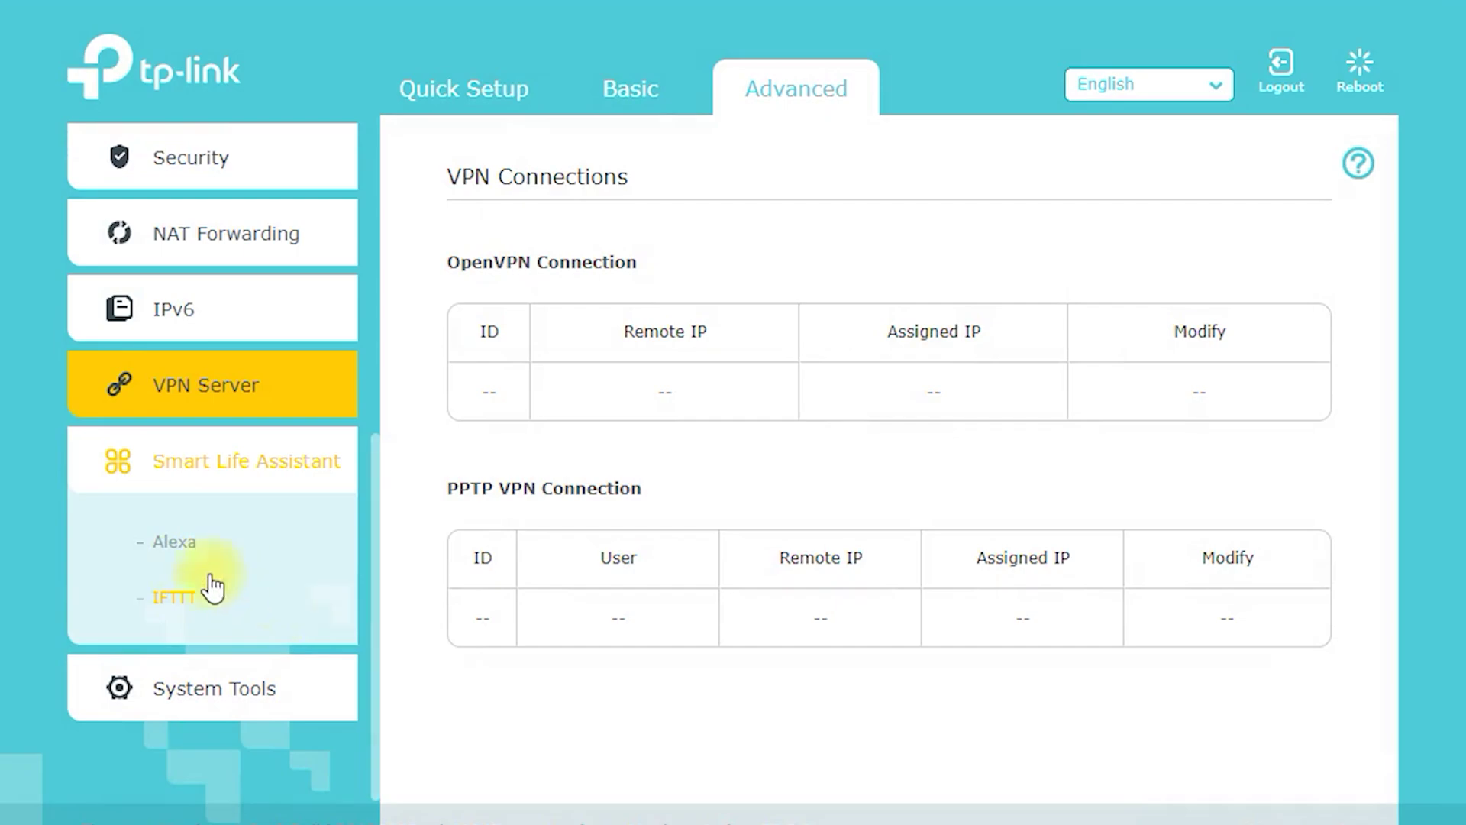
Browse the Smart Life Assistant pages for Alexa and IFTTT setup.
{"action": "left_click", "coordinate": [169, 557]}
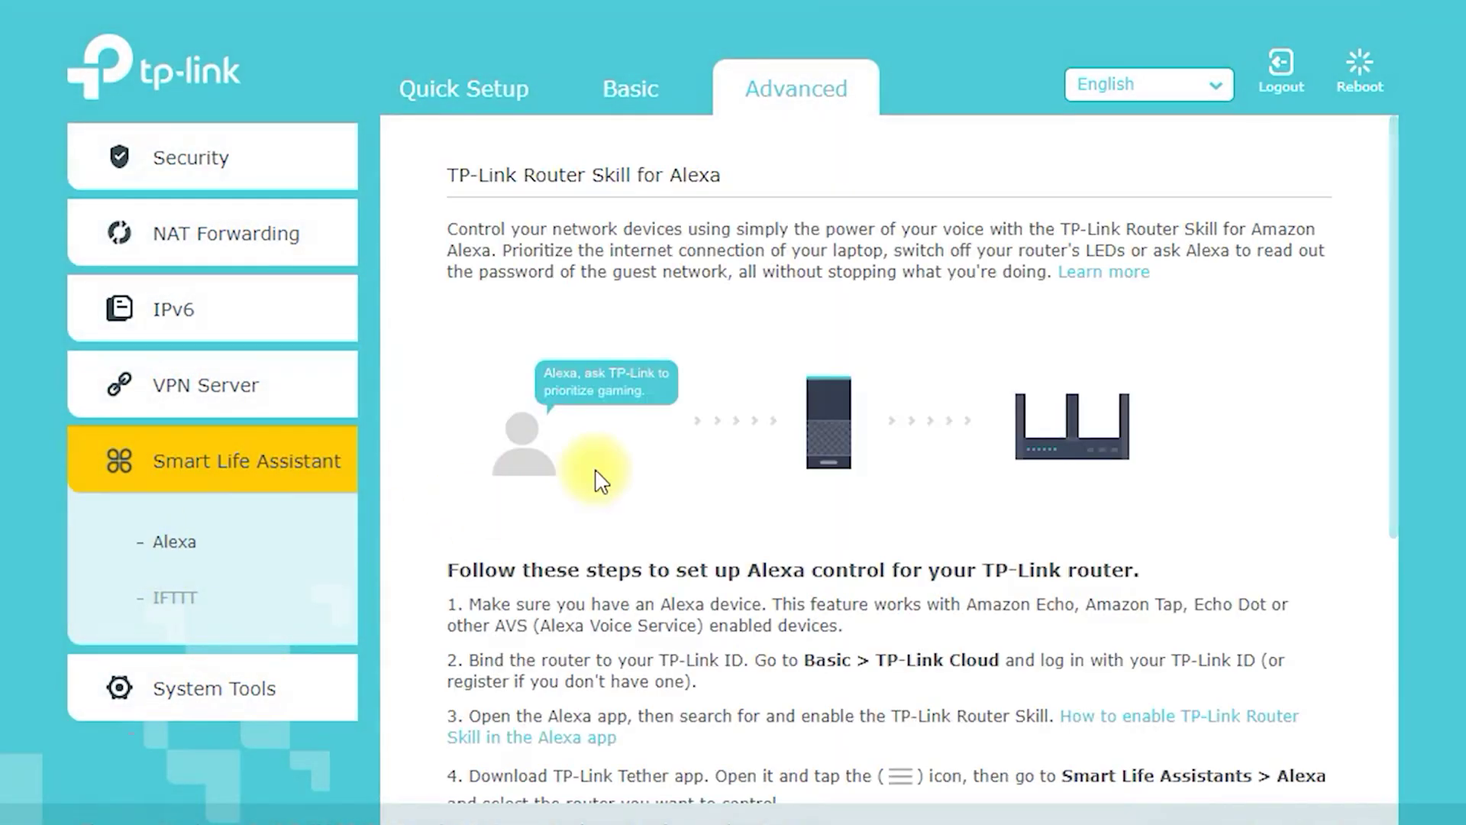
{"action": "scroll", "coordinate": [597, 473], "scroll_direction": "down", "scroll_amount": 2}
{"action": "scroll", "coordinate": [601, 483], "scroll_direction": "down", "scroll_amount": 3}
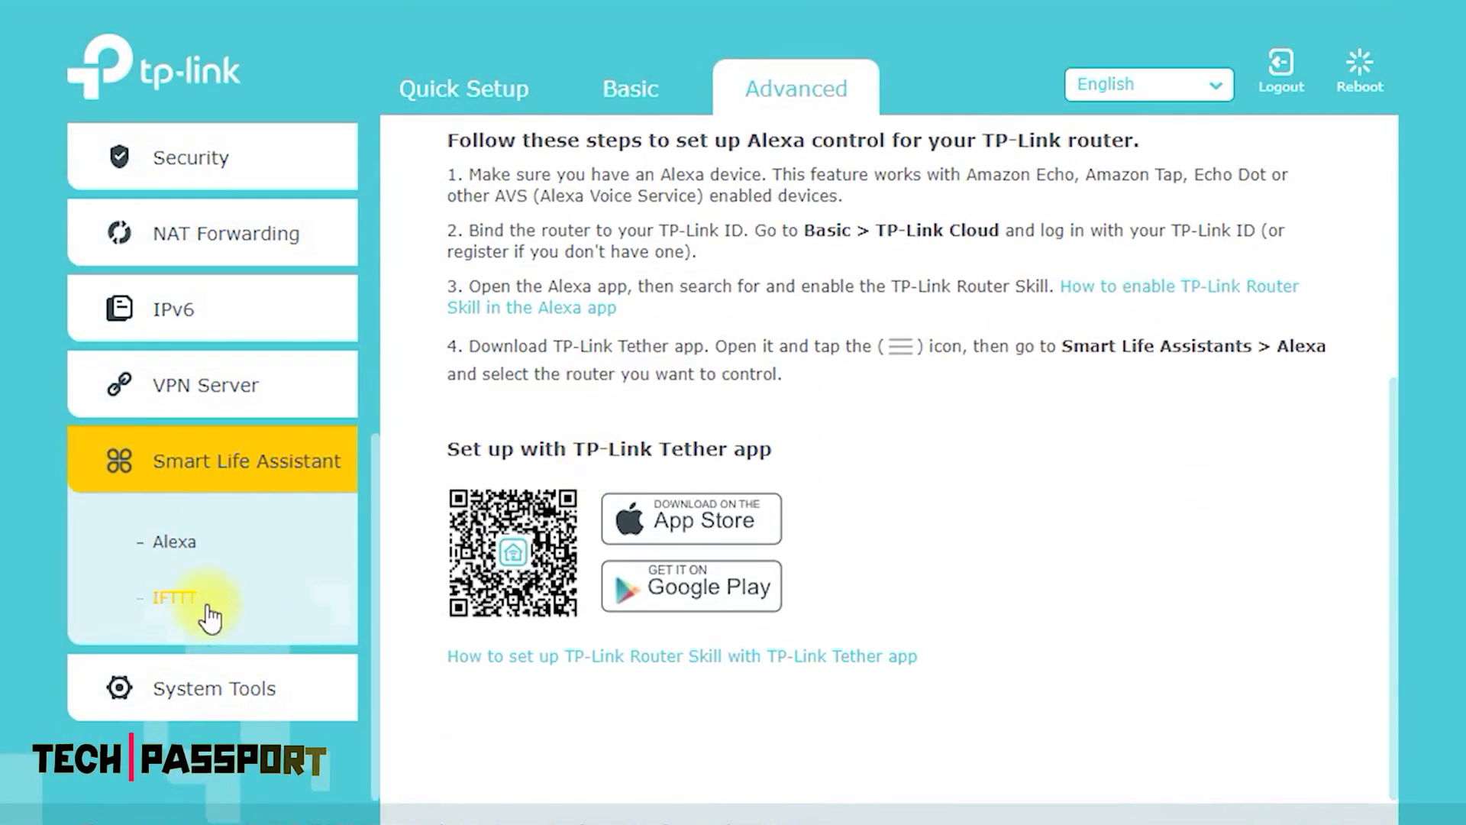
{"action": "left_click", "coordinate": [175, 597]}
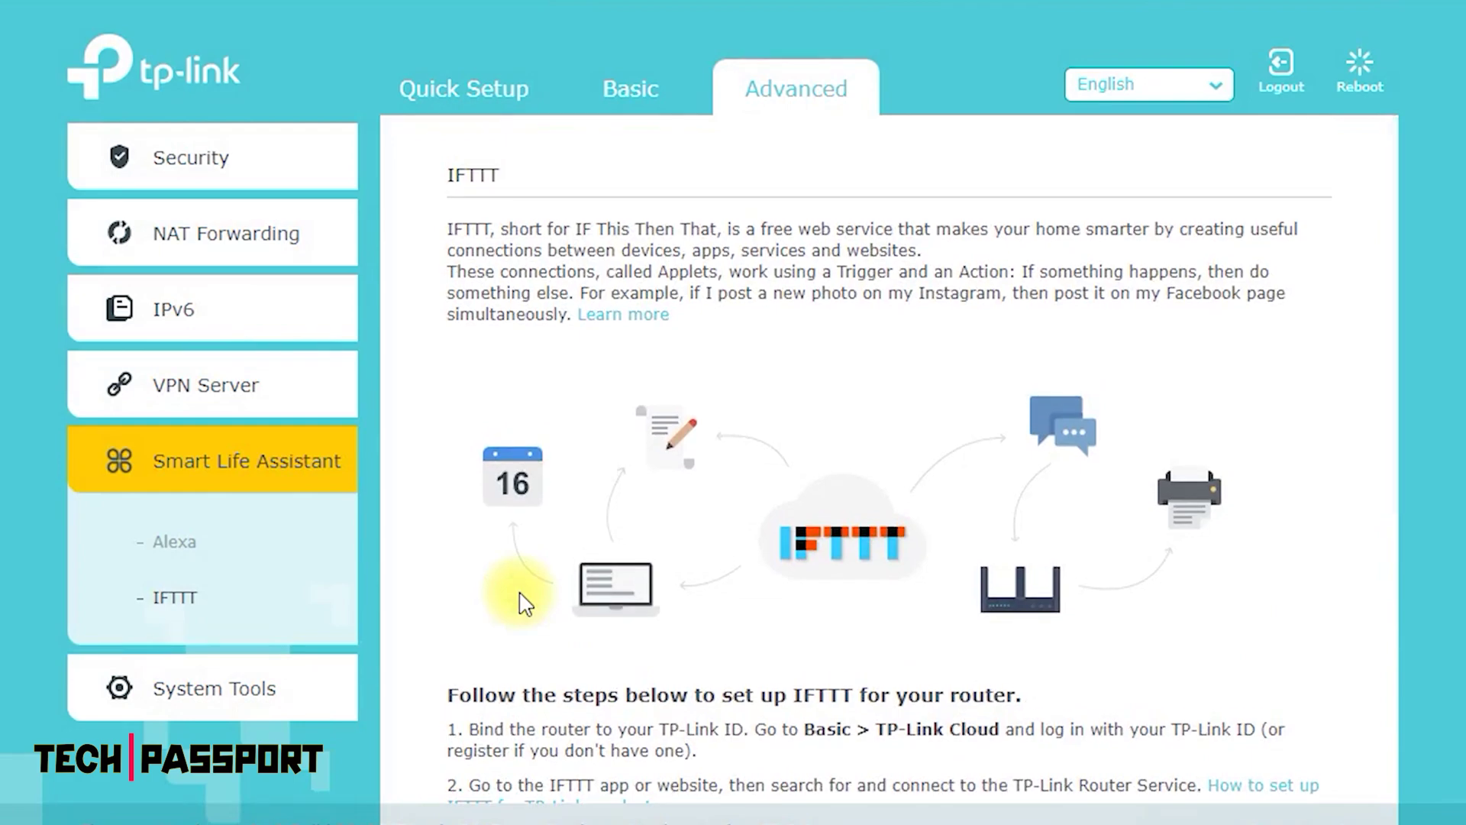
{"action": "scroll", "coordinate": [519, 596], "scroll_direction": "down", "scroll_amount": 5}
Browse the System Tools pages Time Settings, LED Control and Diagnostics, ending on Firmware Upgrade.
{"action": "left_click", "coordinate": [331, 691]}
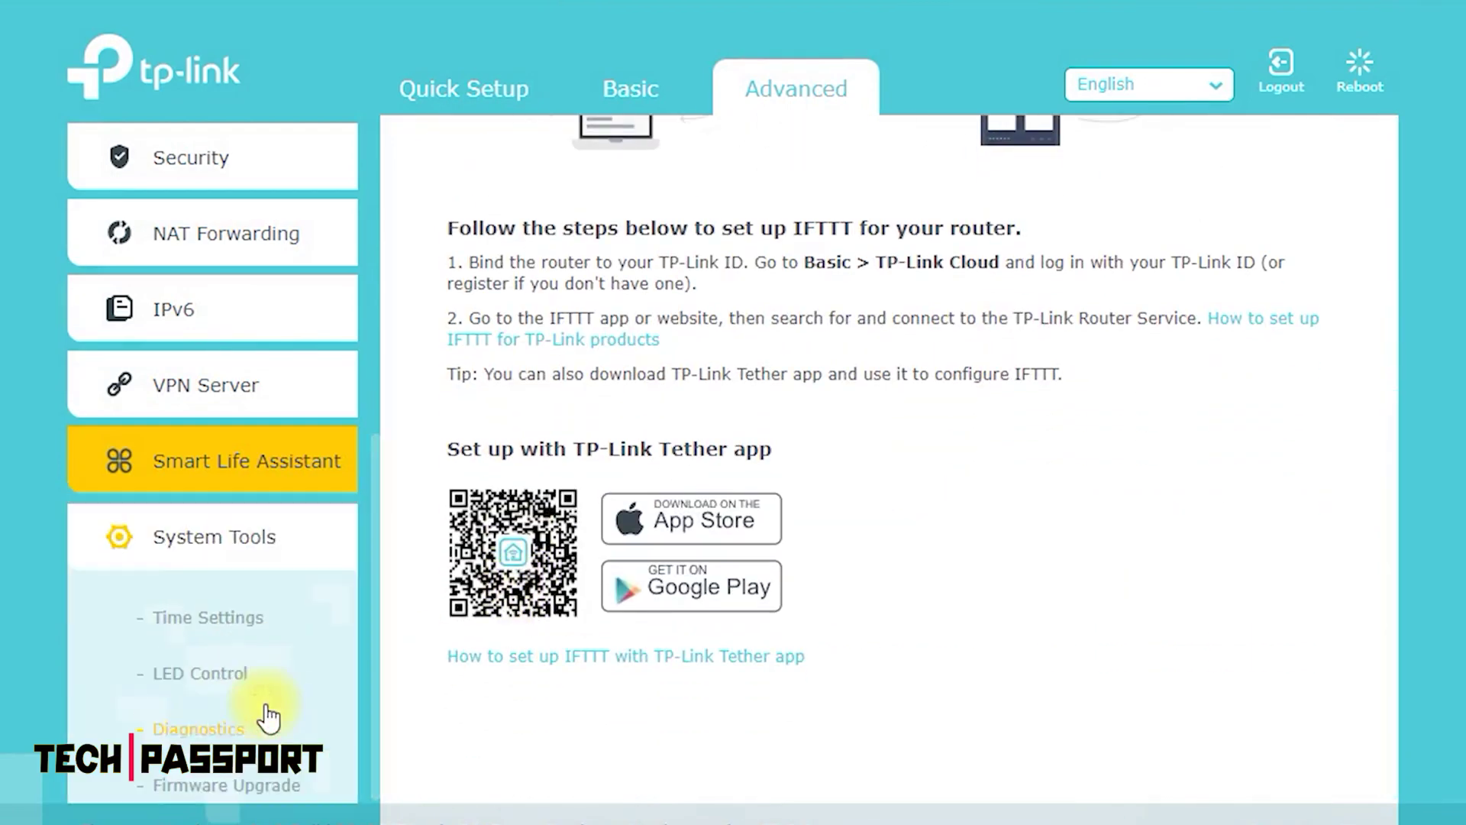
{"action": "left_click", "coordinate": [252, 637]}
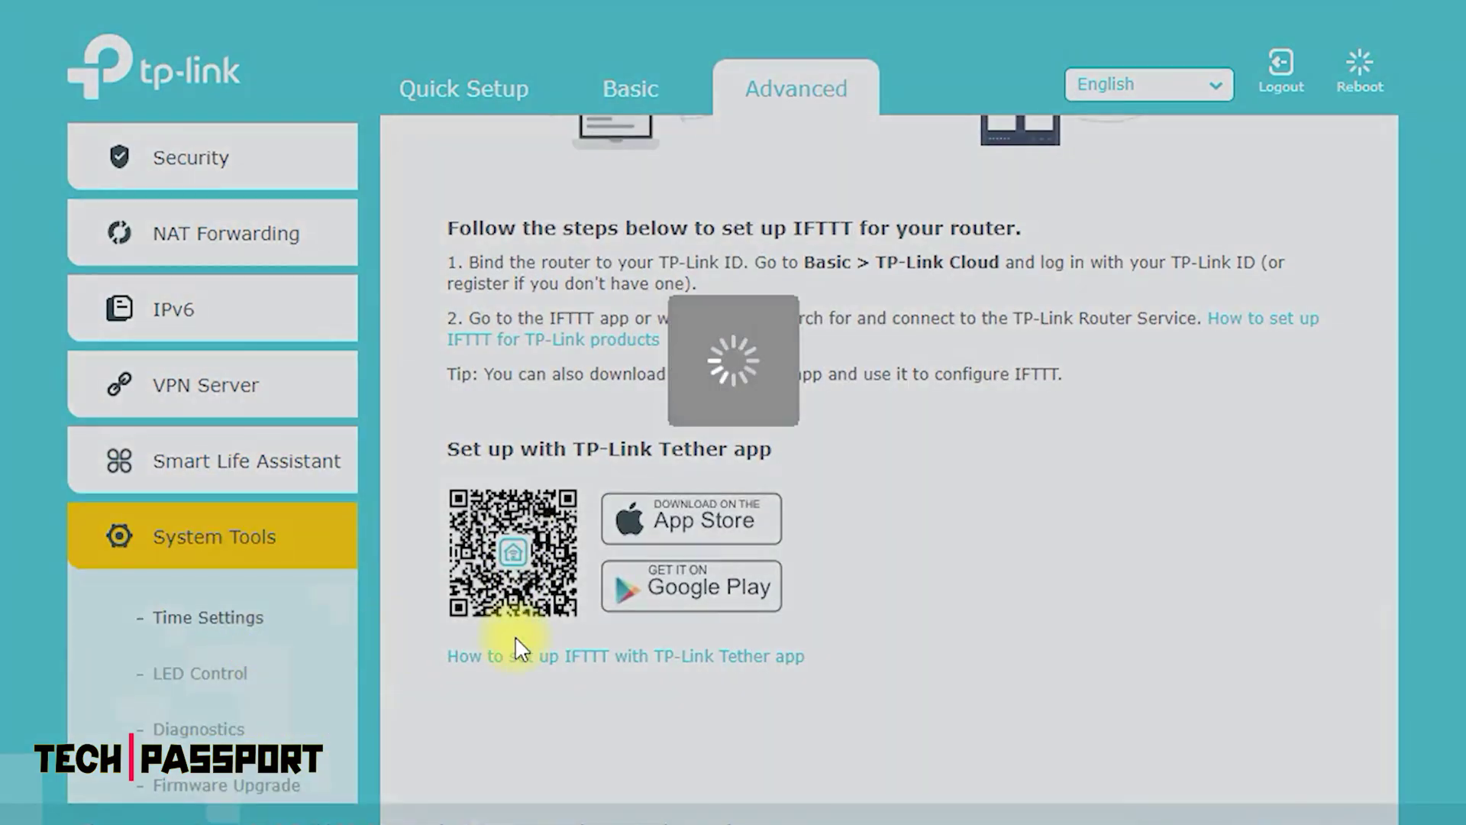
{"action": "scroll", "coordinate": [516, 648], "scroll_direction": "down", "scroll_amount": 5}
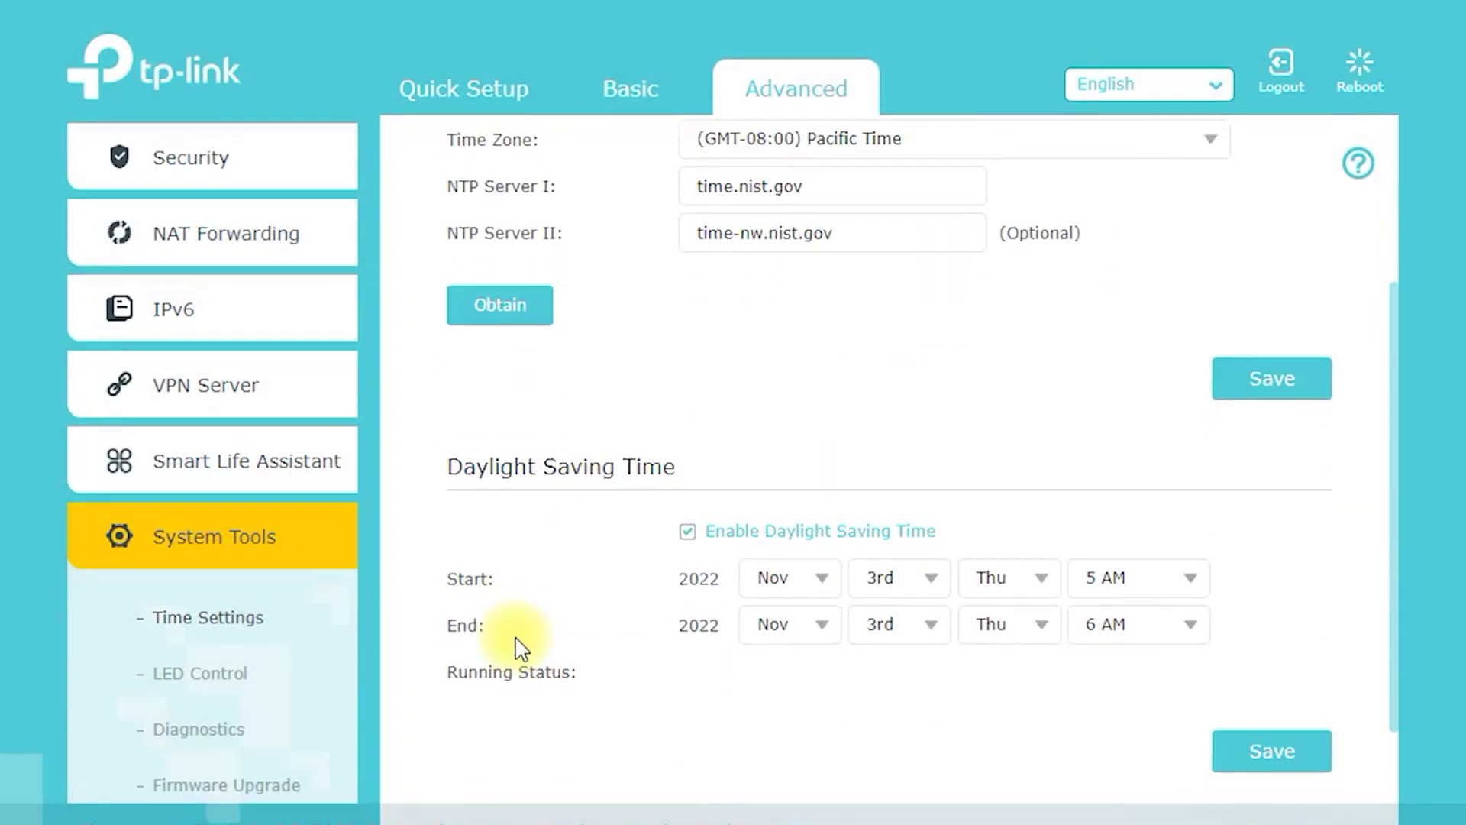
{"action": "left_click", "coordinate": [182, 677]}
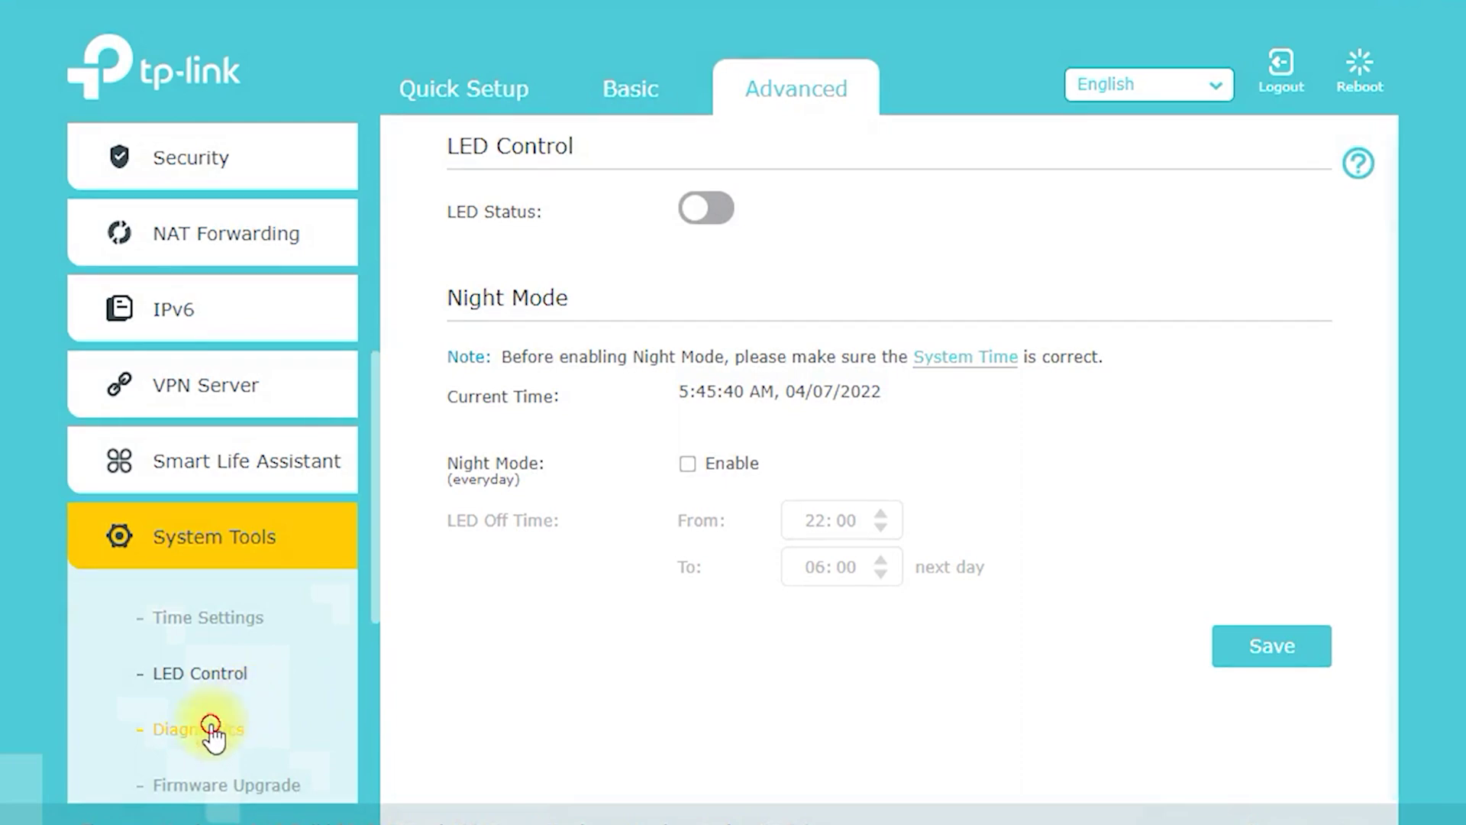
{"action": "left_click", "coordinate": [305, 730]}
{"action": "scroll", "coordinate": [310, 710], "scroll_direction": "down", "scroll_amount": 3}
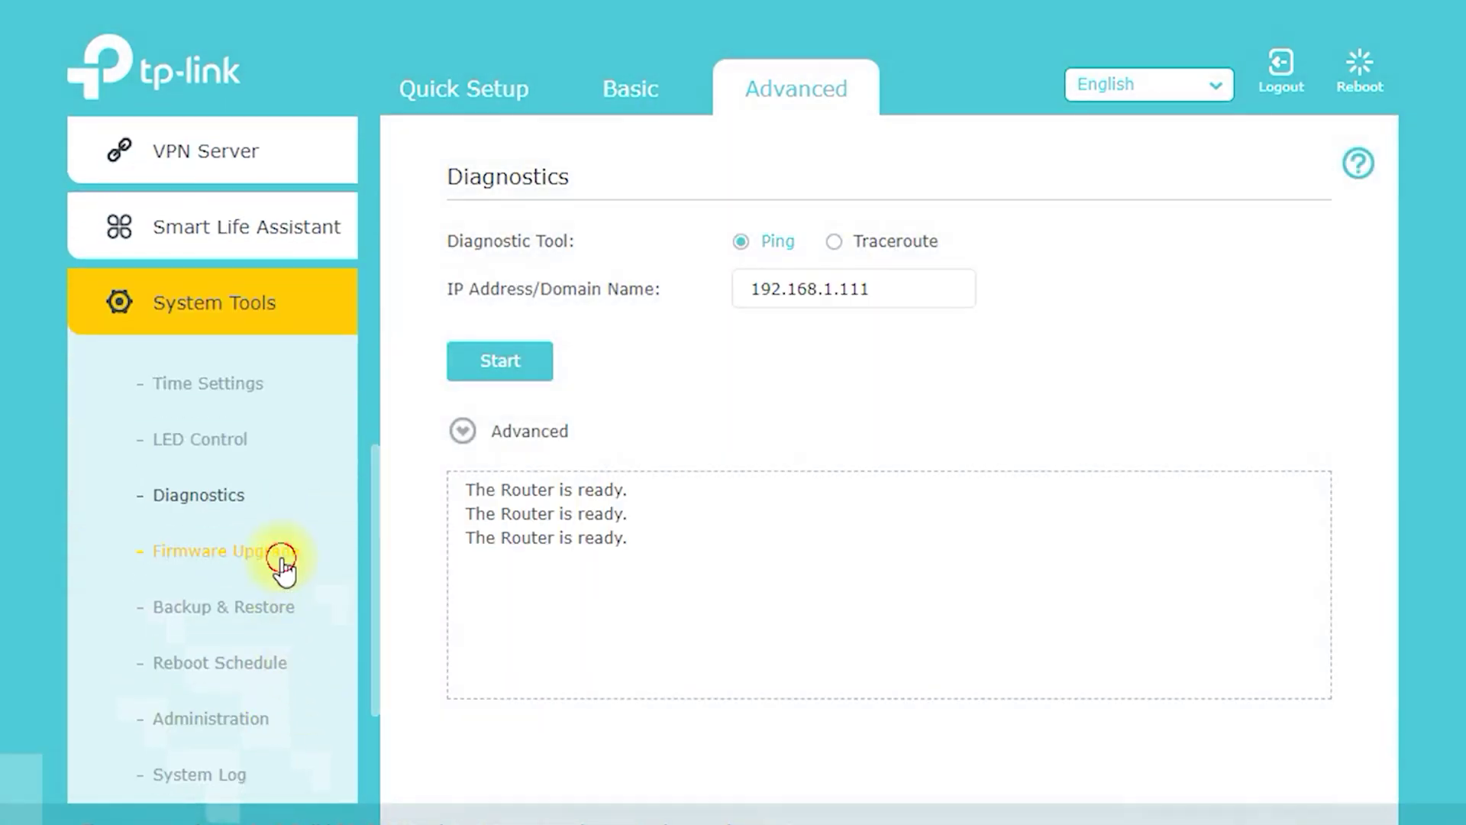
{"action": "left_click", "coordinate": [282, 561]}
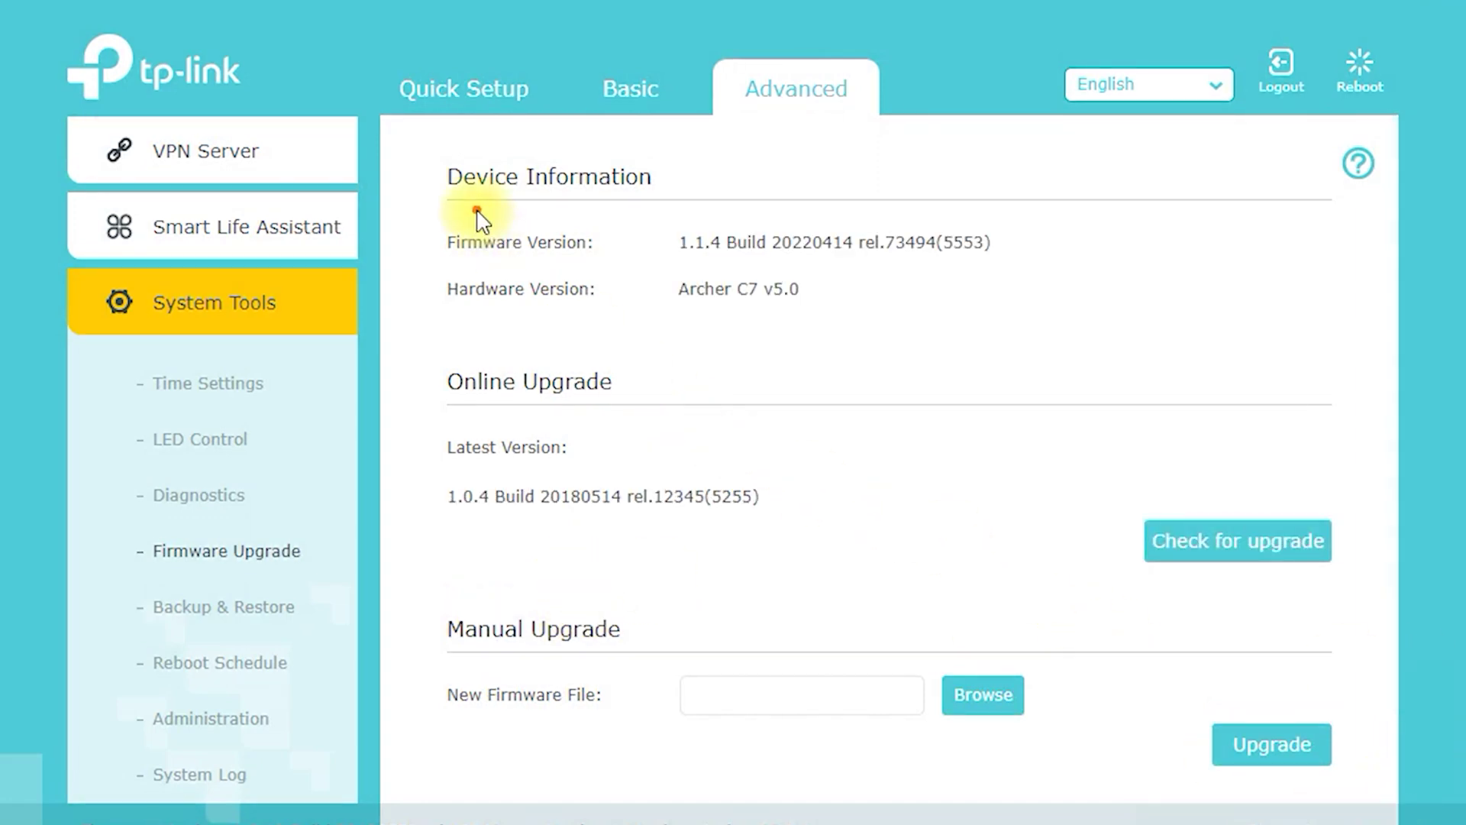
Mark the Firmware Upgrade headings, hardware version and latest build in red, clear the marks, then go to Backup & Restore.
{"action": "mouse_move", "coordinate": [474, 209]}
{"action": "left_mouse_down"}
{"action": "mouse_move", "coordinate": [685, 176]}
{"action": "mouse_move", "coordinate": [453, 149]}
{"action": "left_mouse_up"}
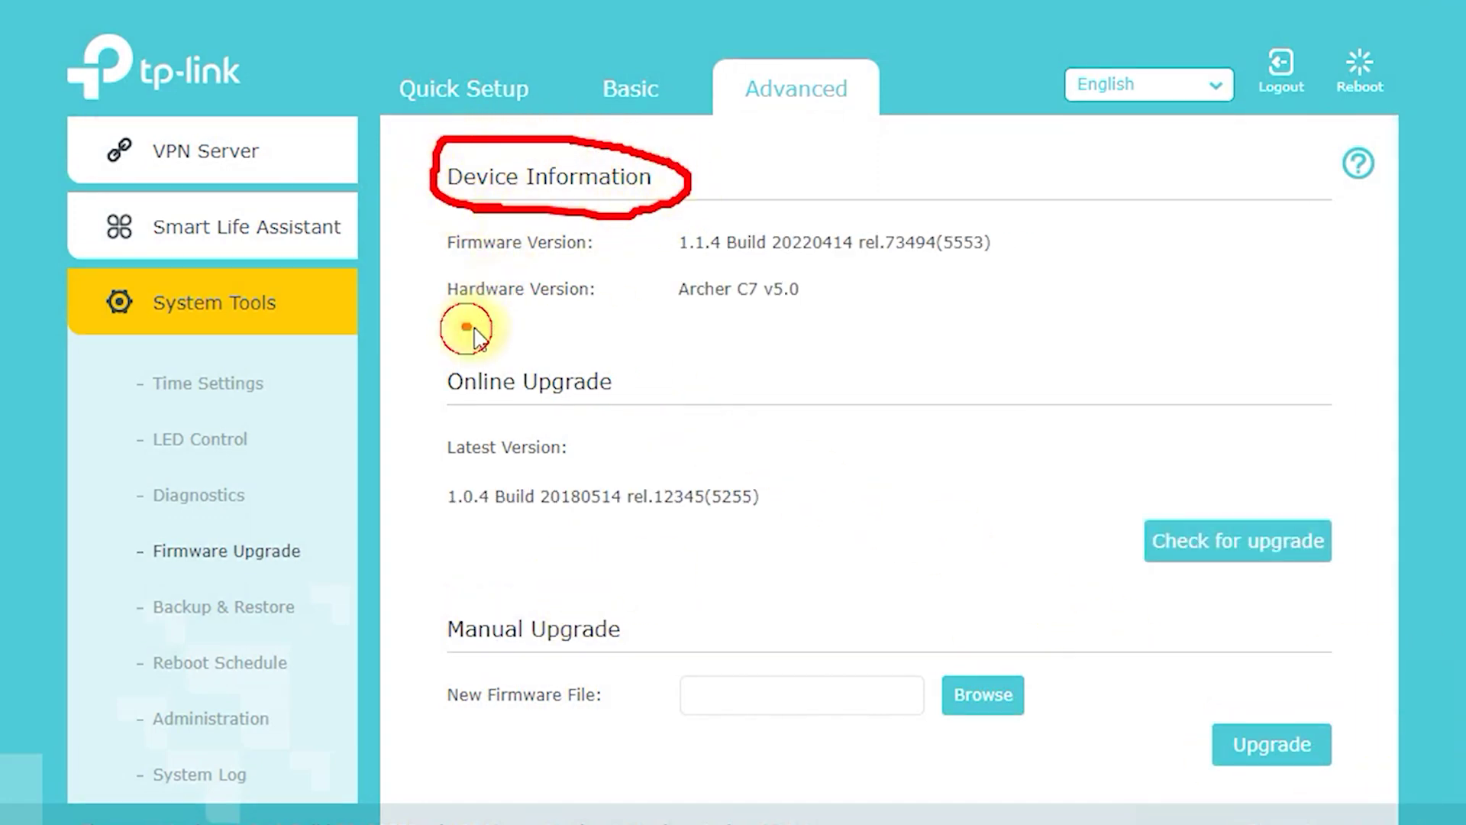
{"action": "left_click_drag", "start_coordinate": [466, 327], "coordinate": [906, 309]}
{"action": "left_click_drag", "start_coordinate": [460, 422], "coordinate": [678, 401]}
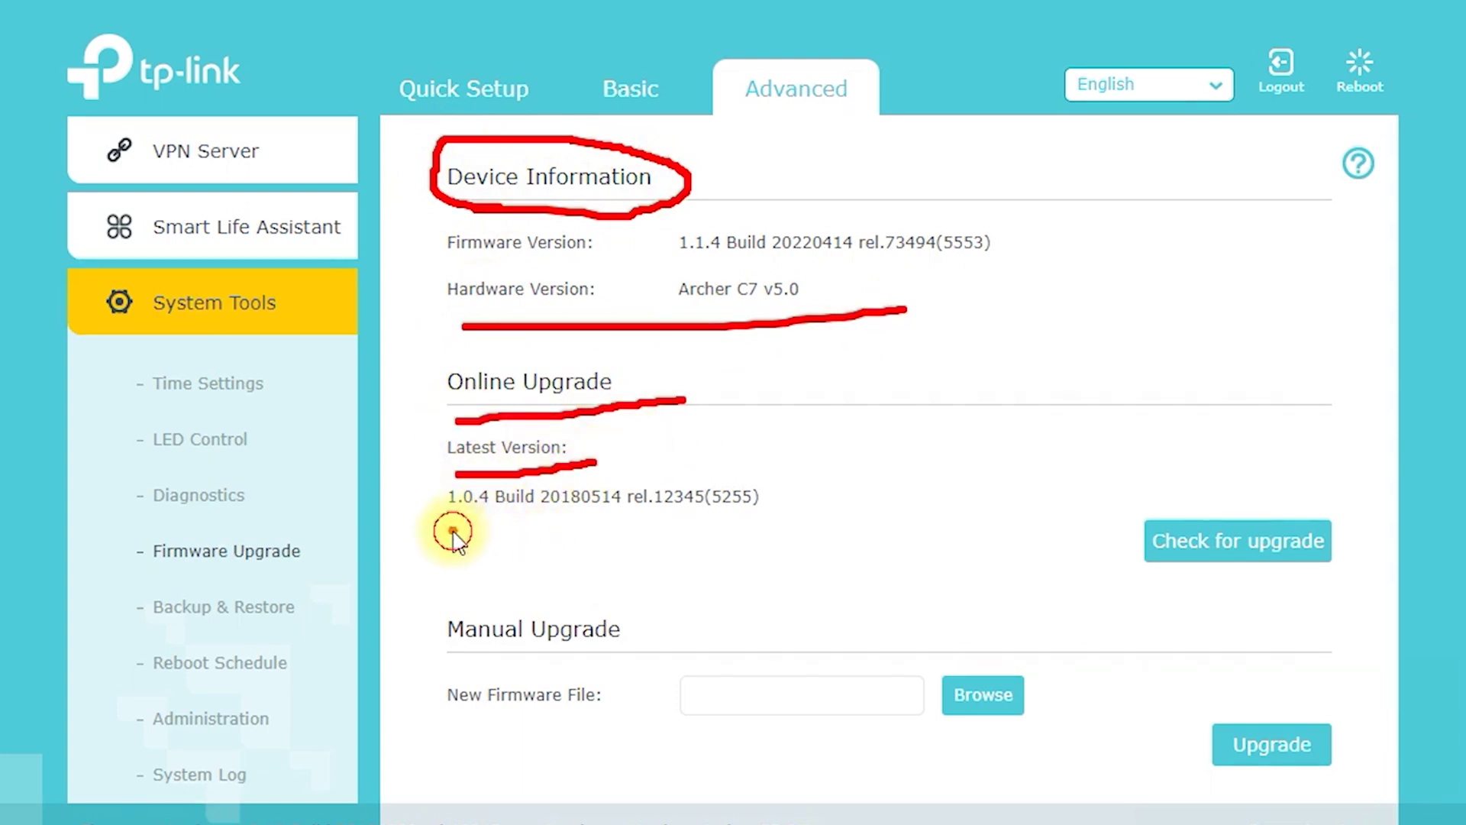
{"action": "left_click_drag", "start_coordinate": [452, 530], "coordinate": [843, 498]}
{"action": "left_click_drag", "start_coordinate": [581, 655], "coordinate": [507, 602]}
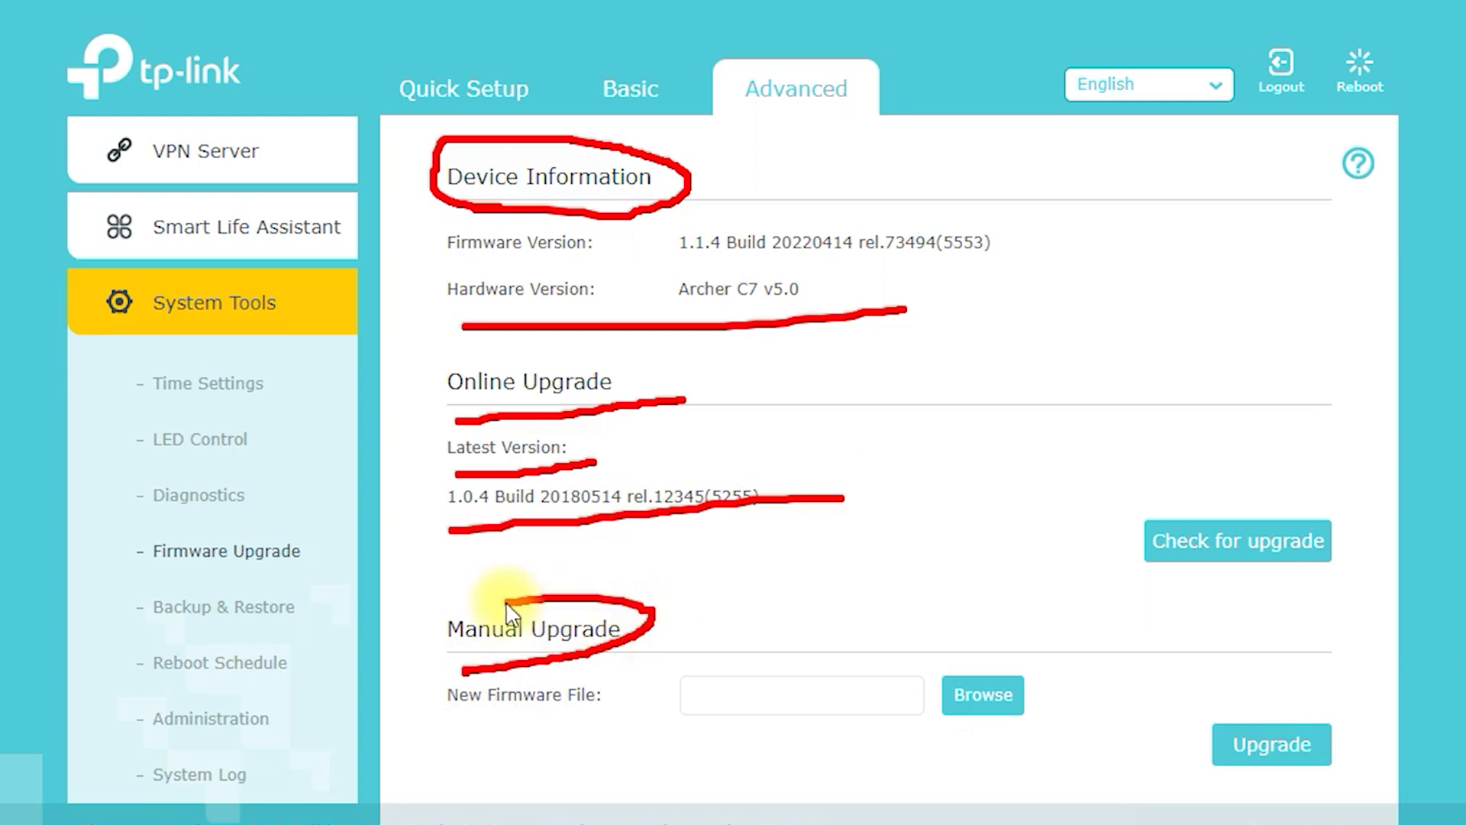
{"action": "left_click", "coordinate": [1127, 702]}
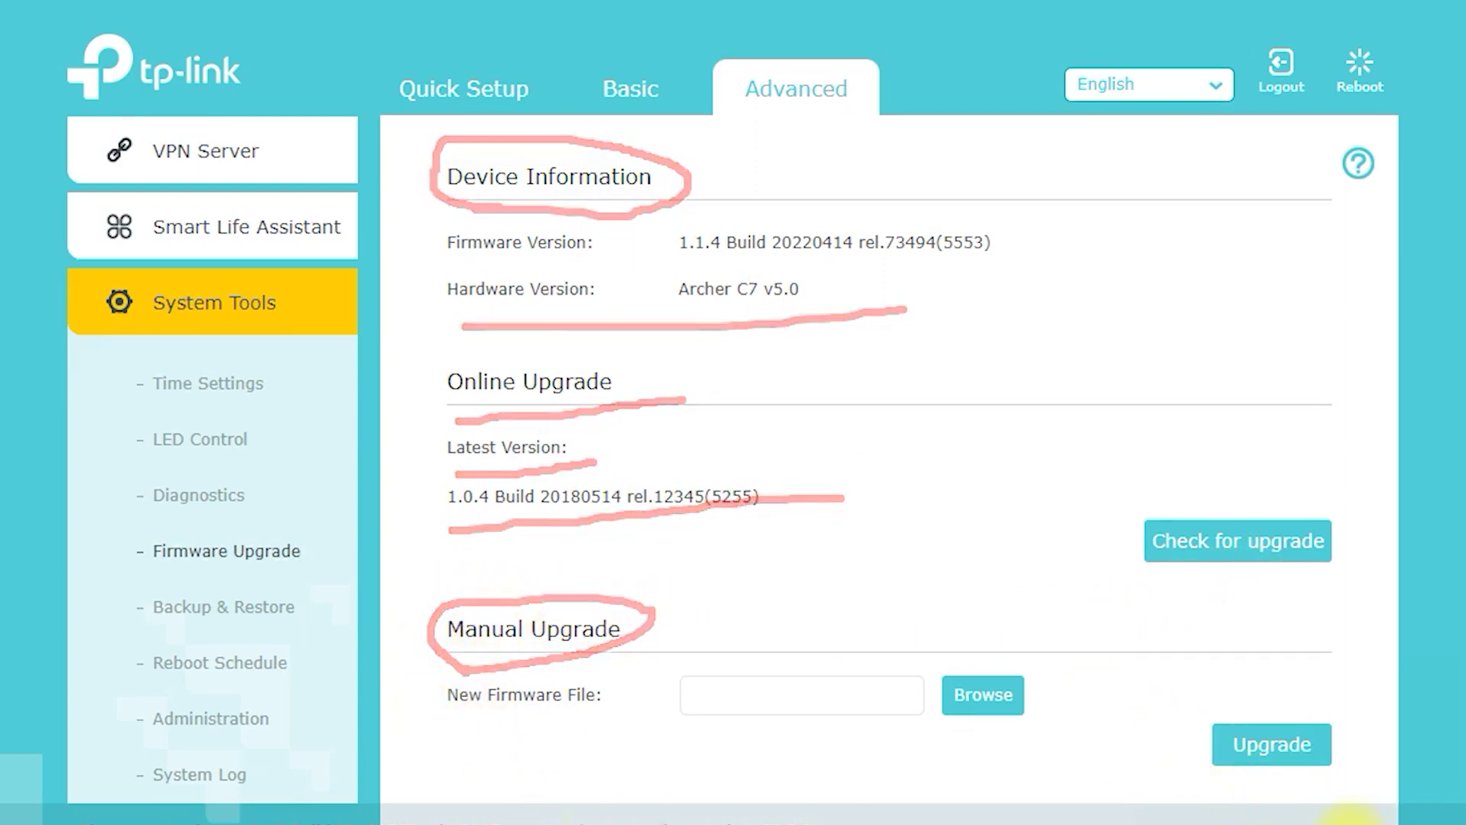
{"action": "left_click", "coordinate": [271, 623]}
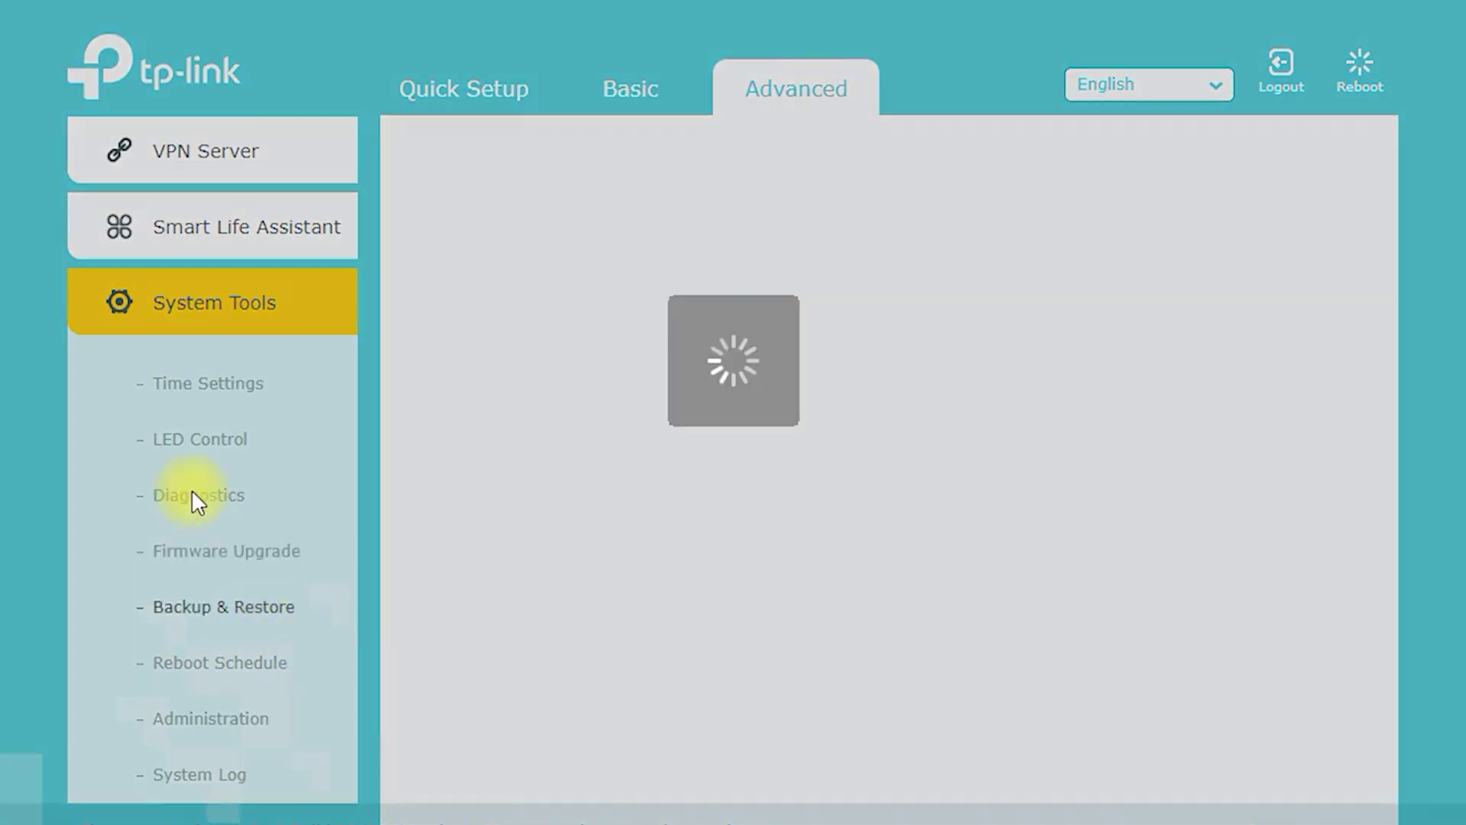
Look over the Reboot Schedule page, then go to the Administration page.
{"action": "scroll", "coordinate": [262, 370], "scroll_direction": "down", "scroll_amount": 3}
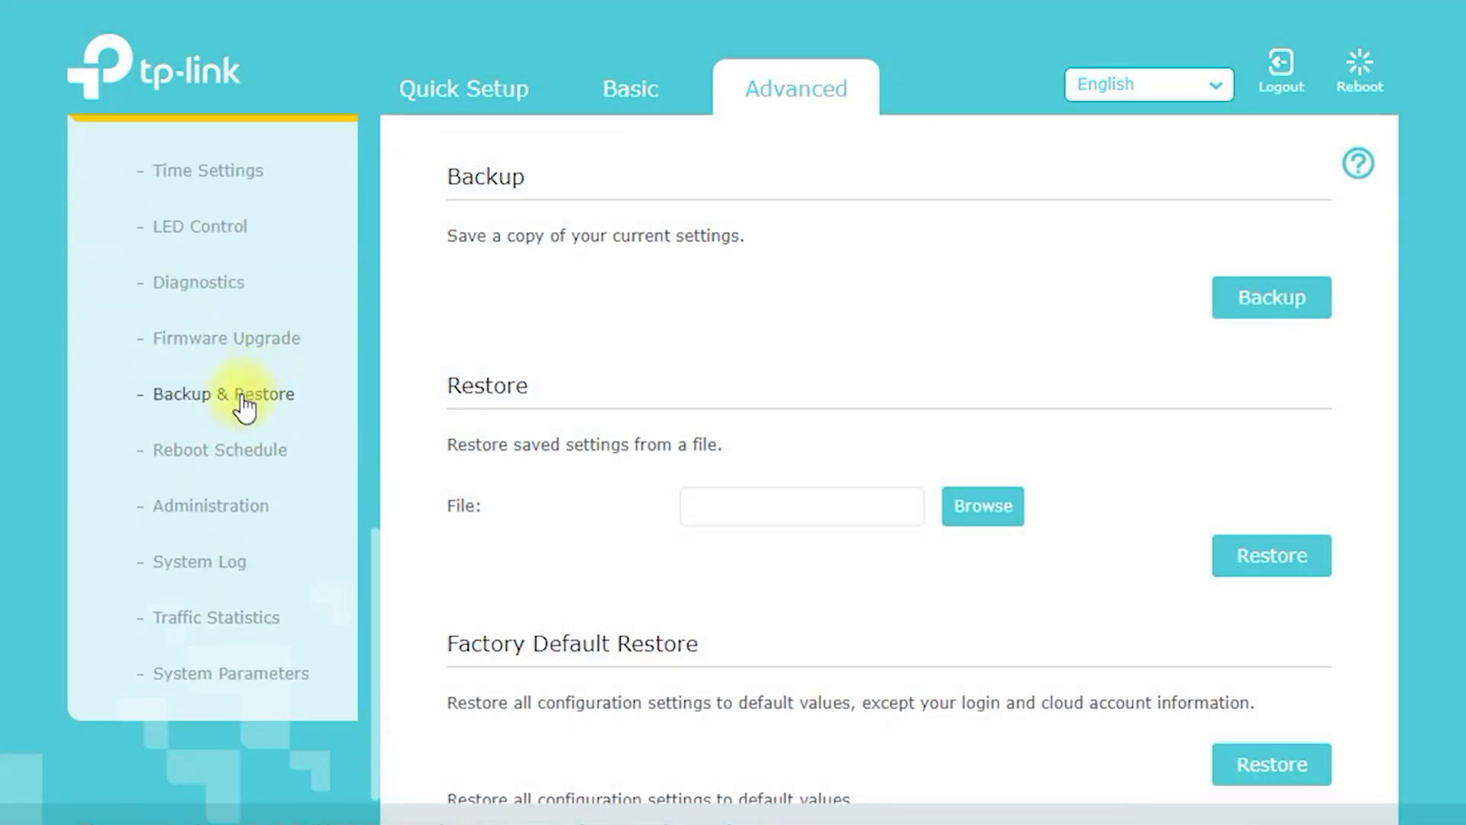
{"action": "left_click", "coordinate": [249, 452]}
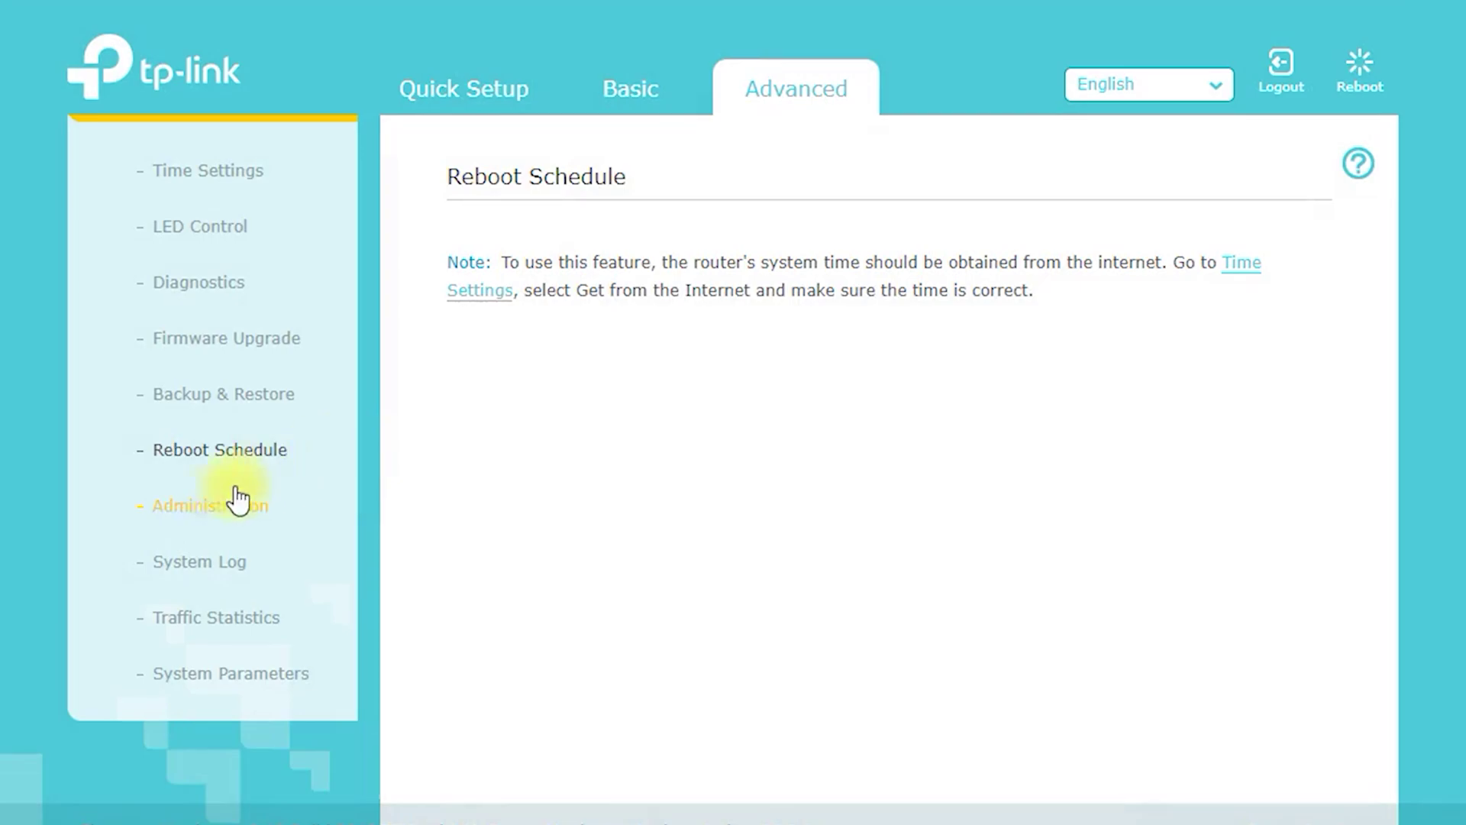
{"action": "left_click", "coordinate": [200, 510]}
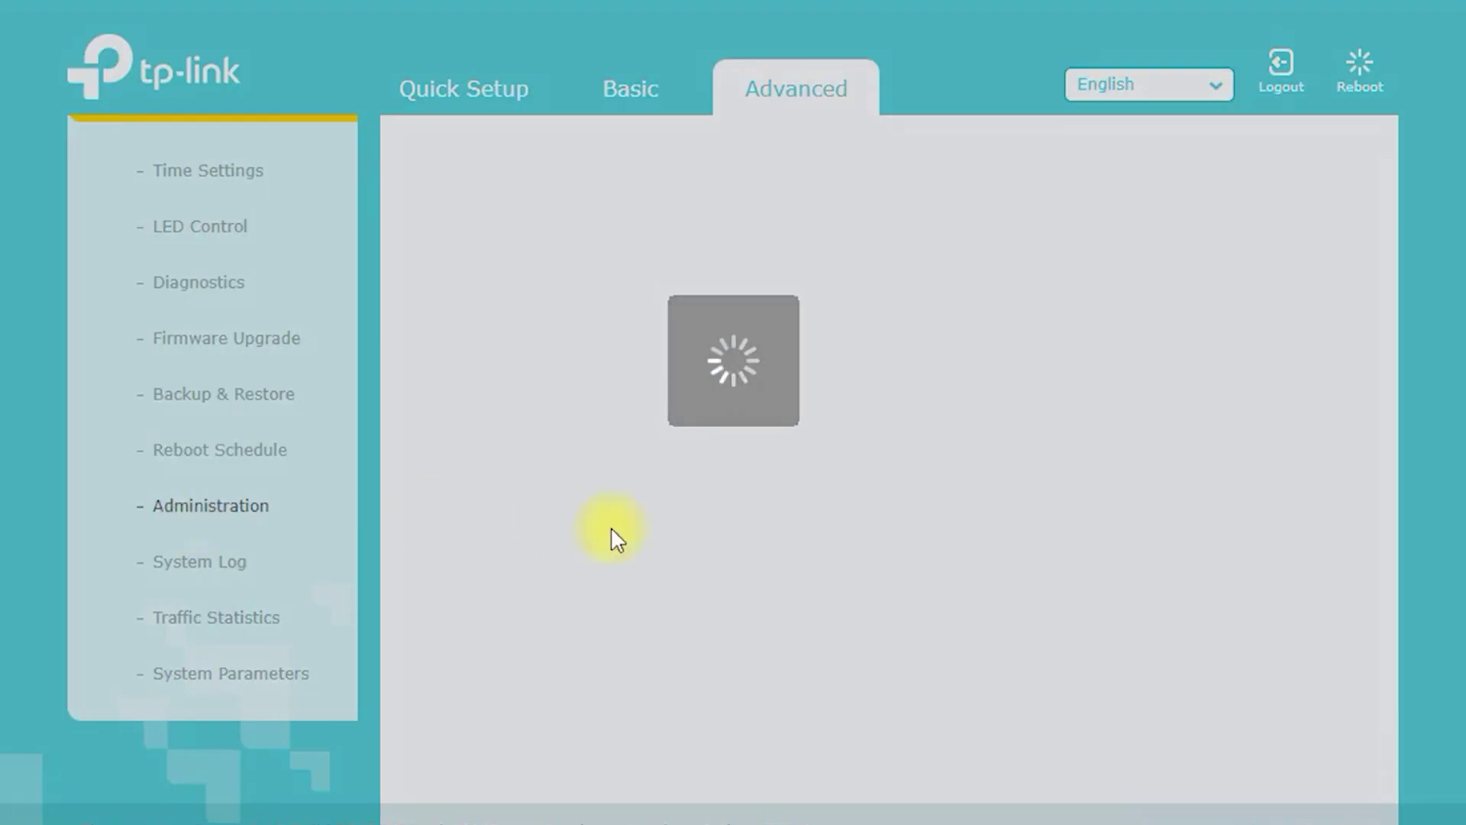
Mark the Local Management and Remote Management sections and the remote management enable option.
{"action": "scroll", "coordinate": [654, 569], "scroll_direction": "down", "scroll_amount": 5}
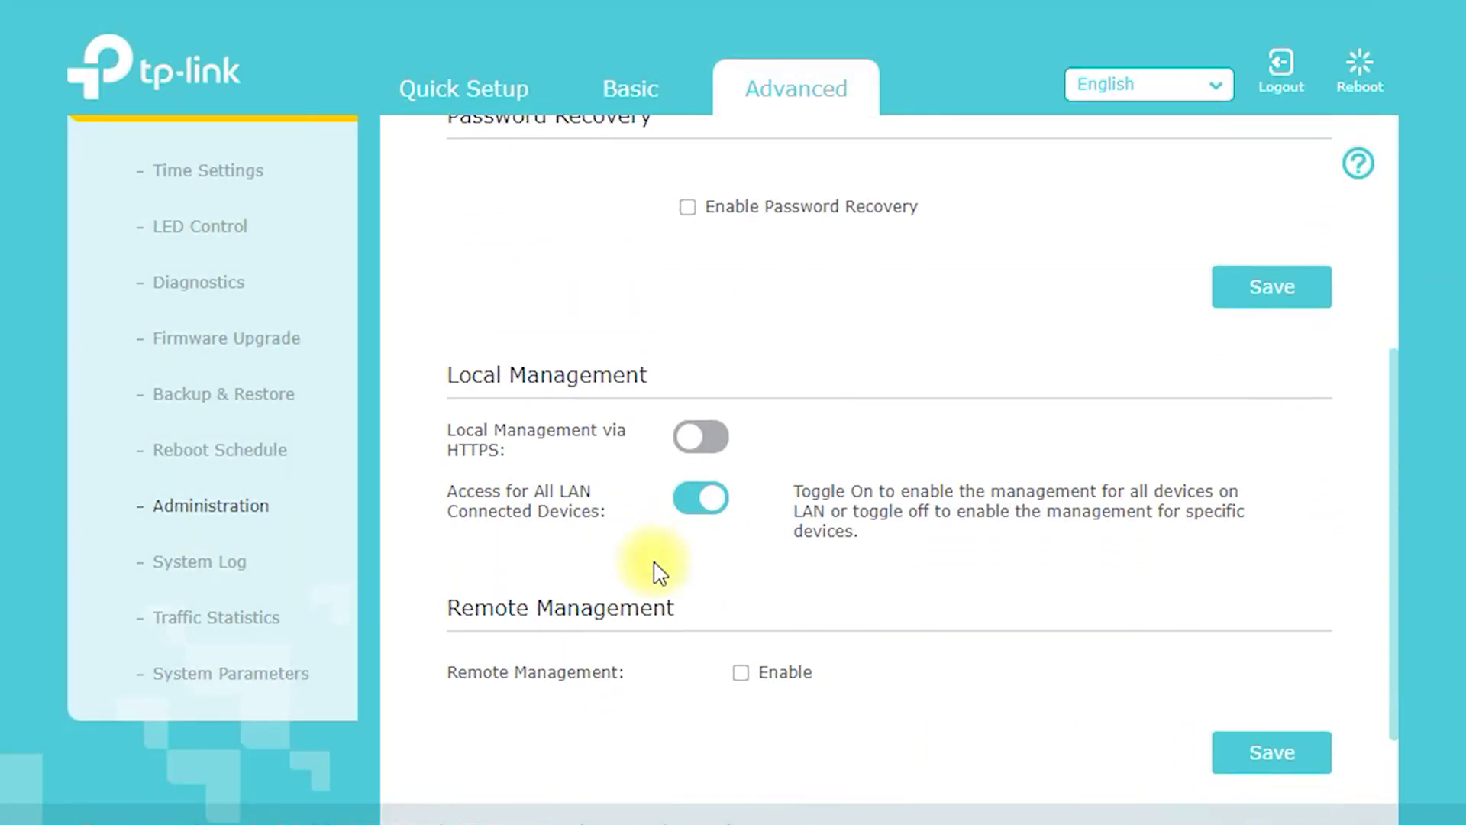
{"action": "scroll", "coordinate": [655, 569], "scroll_direction": "down", "scroll_amount": 2}
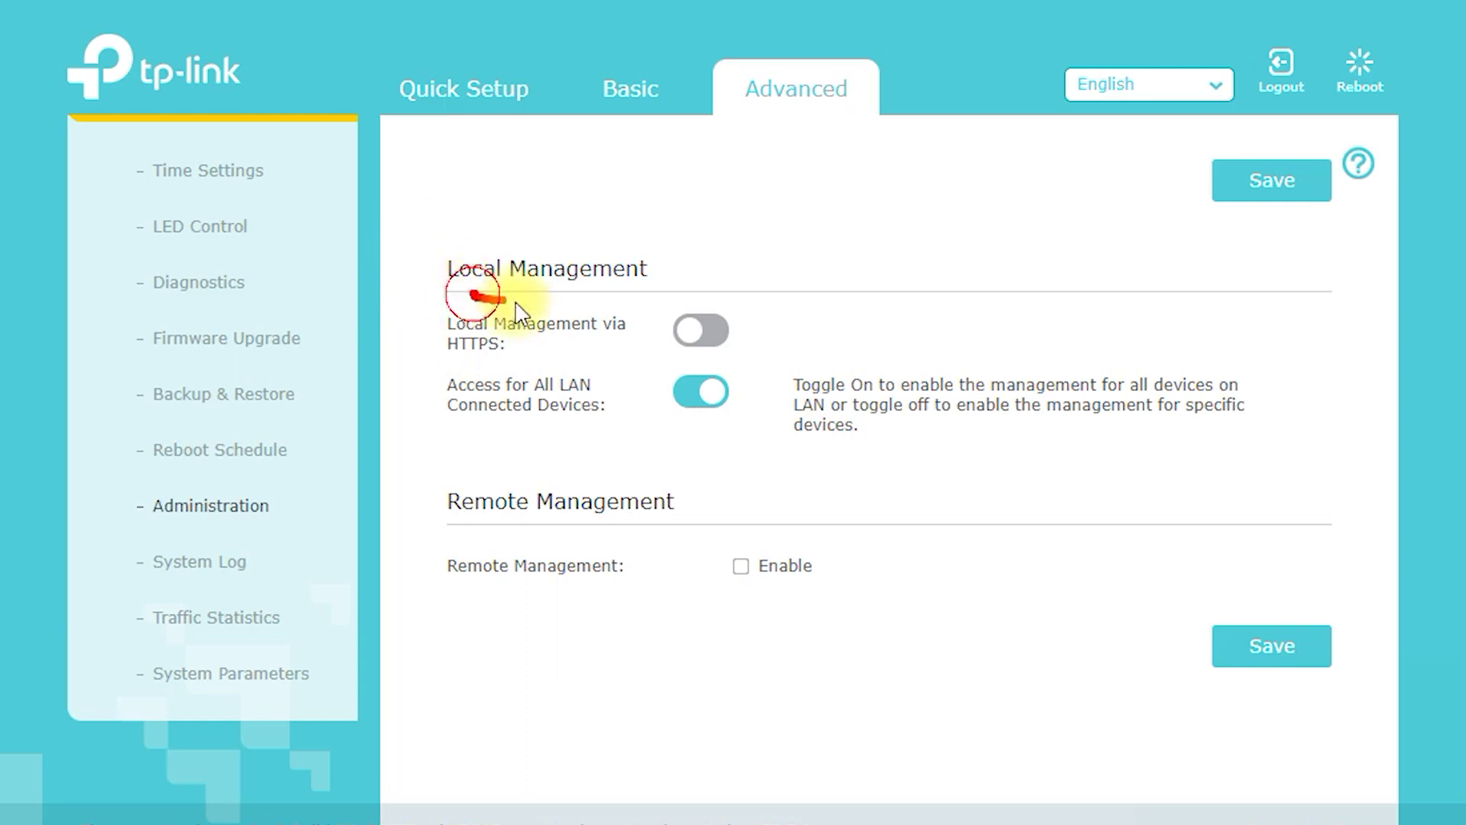
{"action": "mouse_move", "coordinate": [516, 304]}
{"action": "left_mouse_down"}
{"action": "mouse_move", "coordinate": [672, 245]}
{"action": "mouse_move", "coordinate": [422, 278]}
{"action": "mouse_move", "coordinate": [459, 299]}
{"action": "left_mouse_up"}
{"action": "mouse_move", "coordinate": [508, 529]}
{"action": "left_mouse_down"}
{"action": "mouse_move", "coordinate": [535, 546]}
{"action": "mouse_move", "coordinate": [665, 504]}
{"action": "mouse_move", "coordinate": [422, 482]}
{"action": "mouse_move", "coordinate": [491, 557]}
{"action": "mouse_move", "coordinate": [523, 528]}
{"action": "left_mouse_up"}
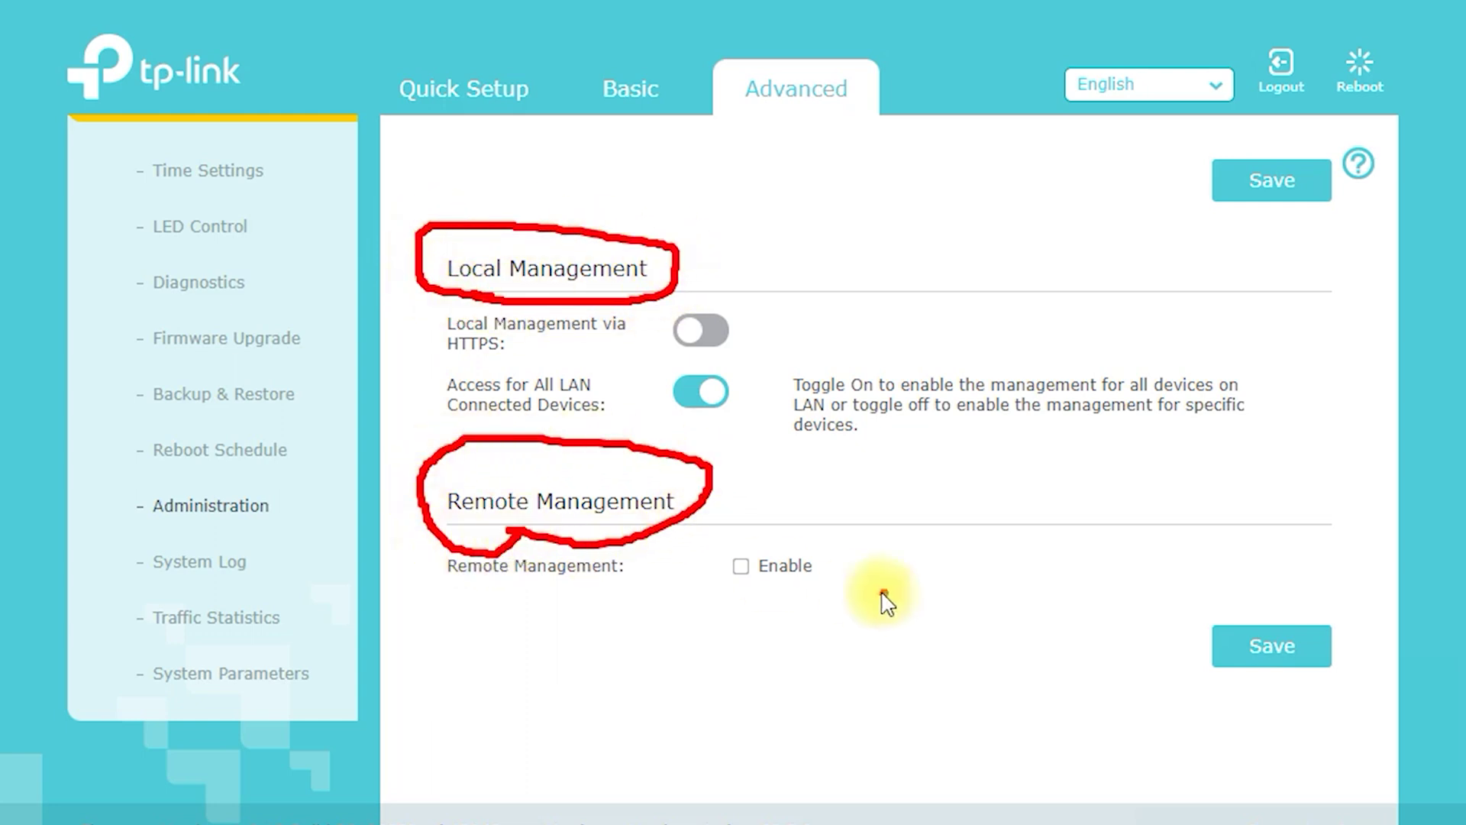
{"action": "mouse_move", "coordinate": [771, 609]}
{"action": "left_mouse_down"}
{"action": "mouse_move", "coordinate": [851, 563]}
{"action": "mouse_move", "coordinate": [713, 563]}
{"action": "mouse_move", "coordinate": [802, 615]}
{"action": "left_mouse_up"}
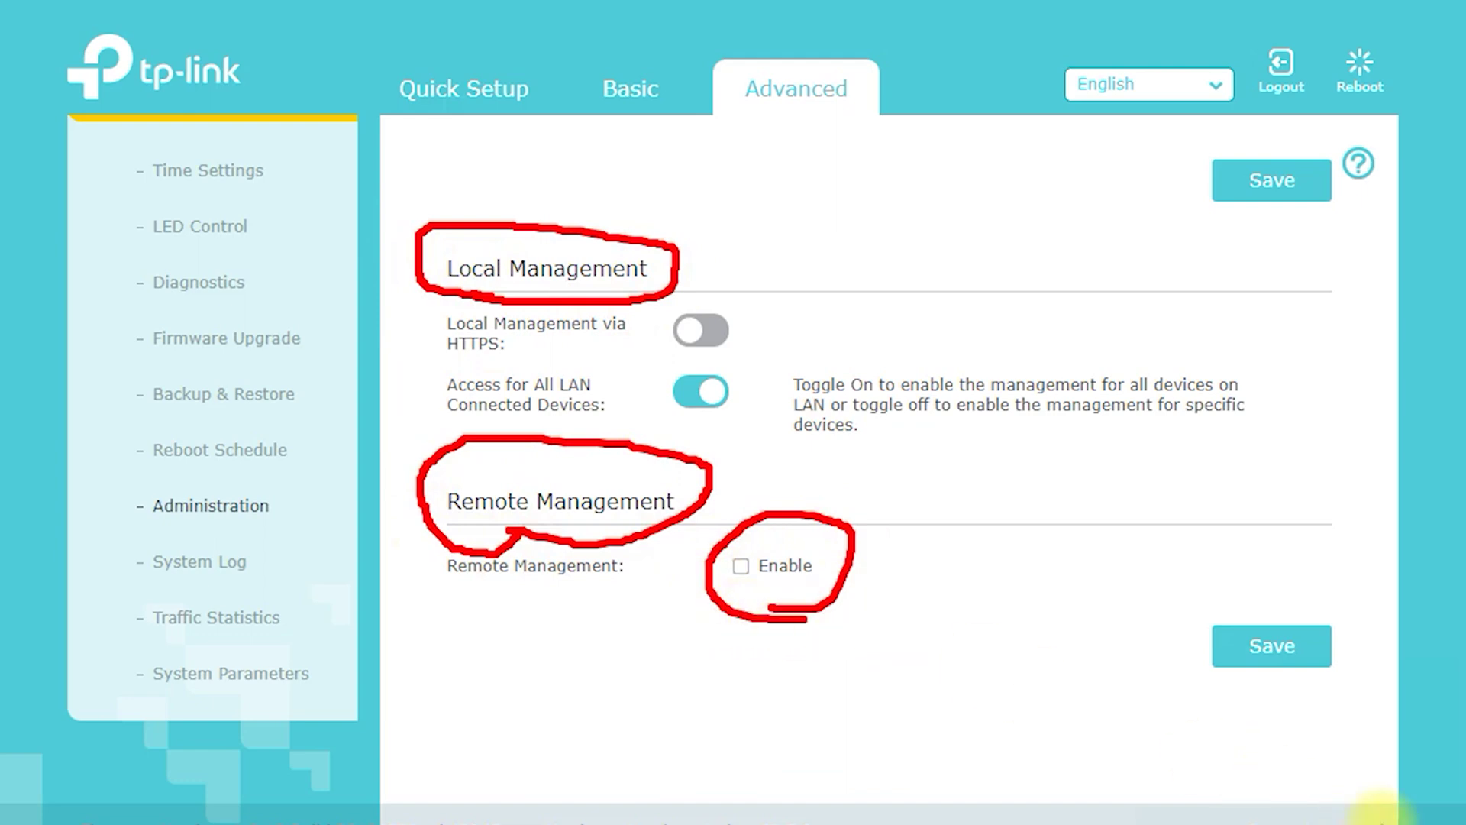
Enable remote management with HTTPS port 443 and HTTP port 80, then view the System Log page.
{"action": "key", "text": "Escape"}
{"action": "left_click", "coordinate": [741, 566]}
{"action": "scroll", "coordinate": [864, 605], "scroll_direction": "down", "scroll_amount": 2}
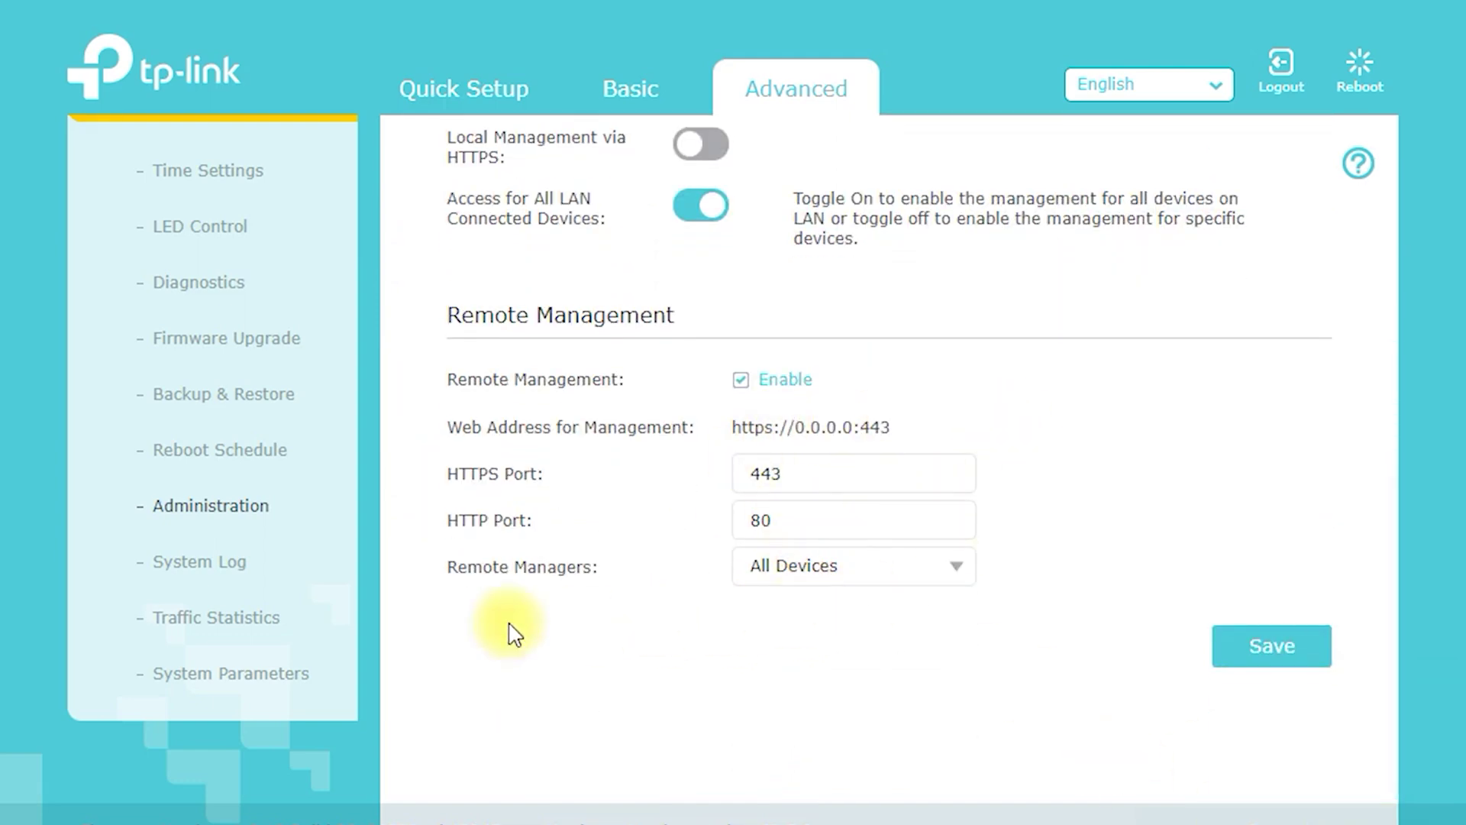
{"action": "left_click", "coordinate": [255, 563]}
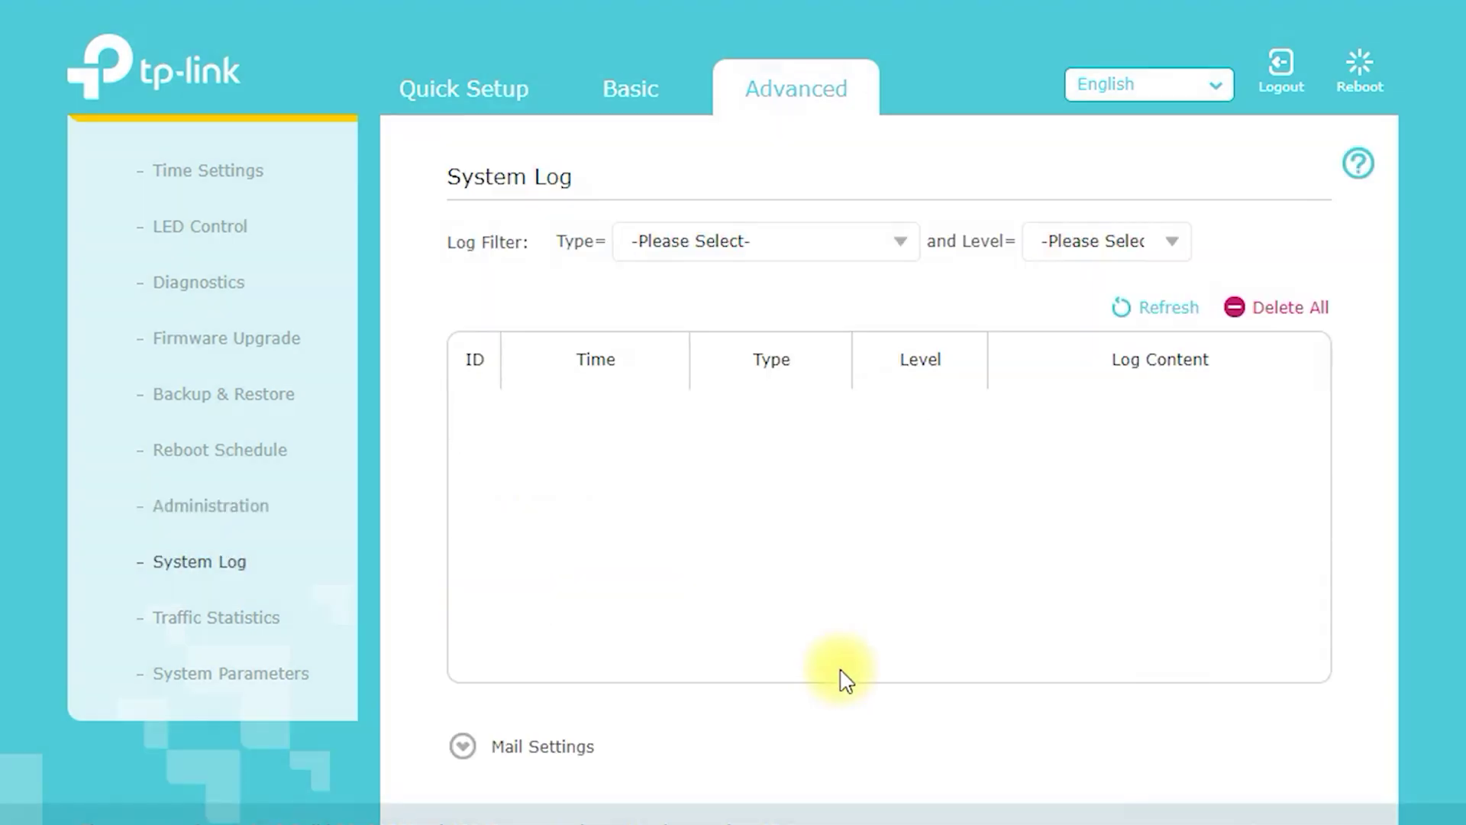
Visit the Traffic Statistics page, then the System Parameters page.
{"action": "scroll", "coordinate": [843, 684], "scroll_direction": "down", "scroll_amount": 2}
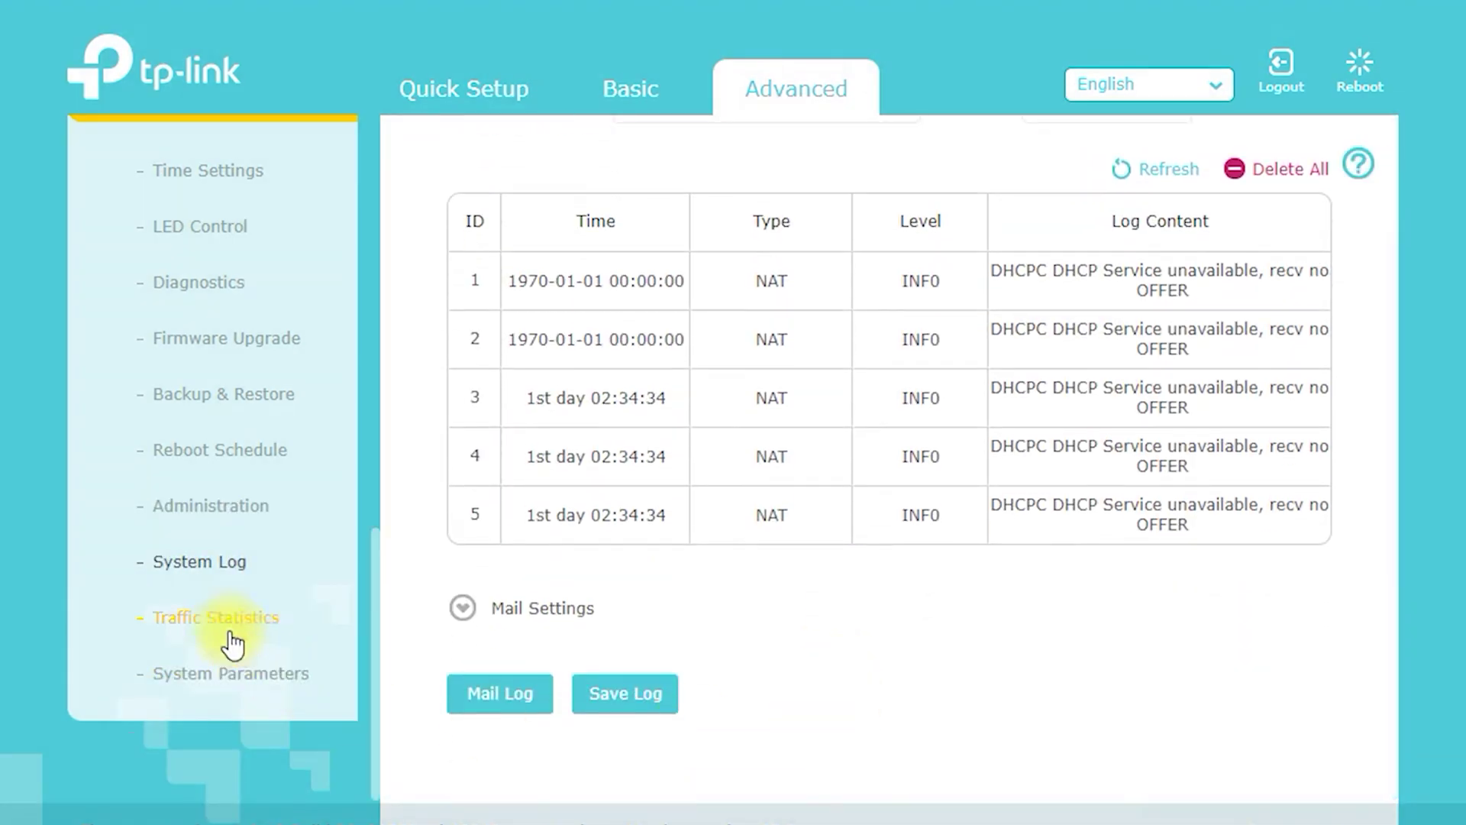
{"action": "left_click", "coordinate": [229, 634]}
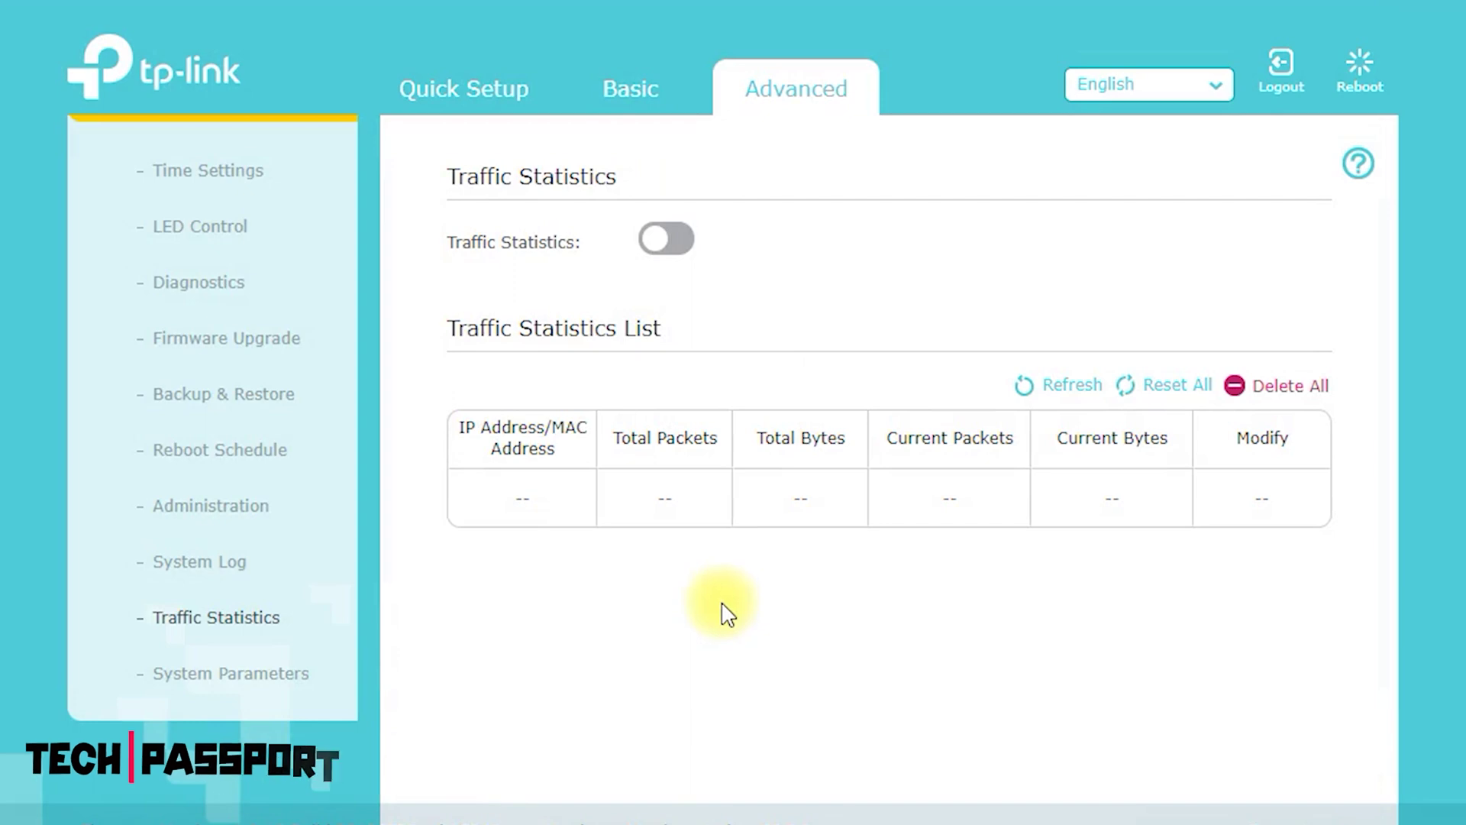
{"action": "left_click", "coordinate": [275, 676]}
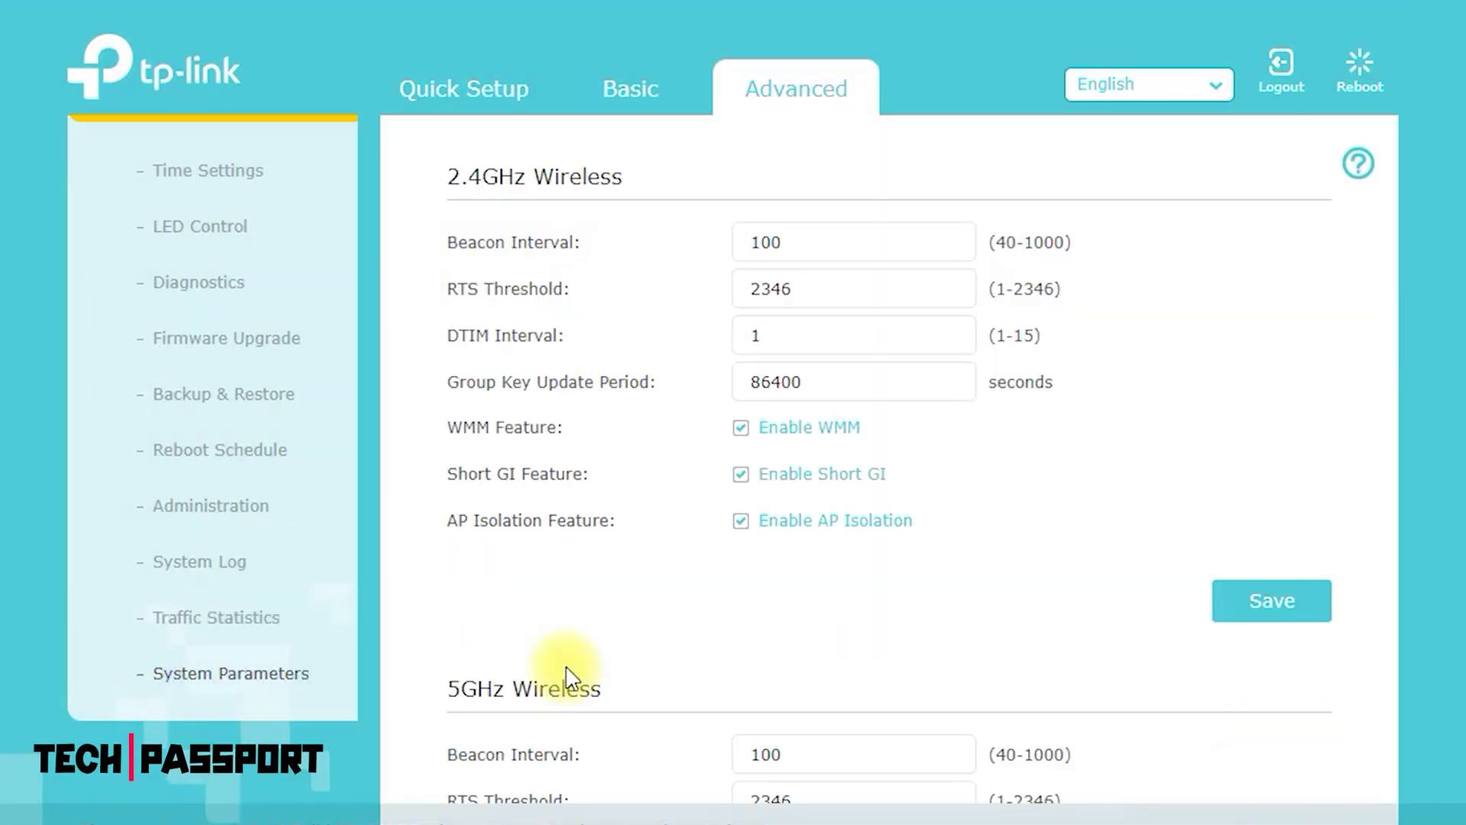
Scroll to the Duplex setting, still 100Mbps half duplex, and show its speed choices.
{"action": "scroll", "coordinate": [569, 676], "scroll_direction": "down", "scroll_amount": 7}
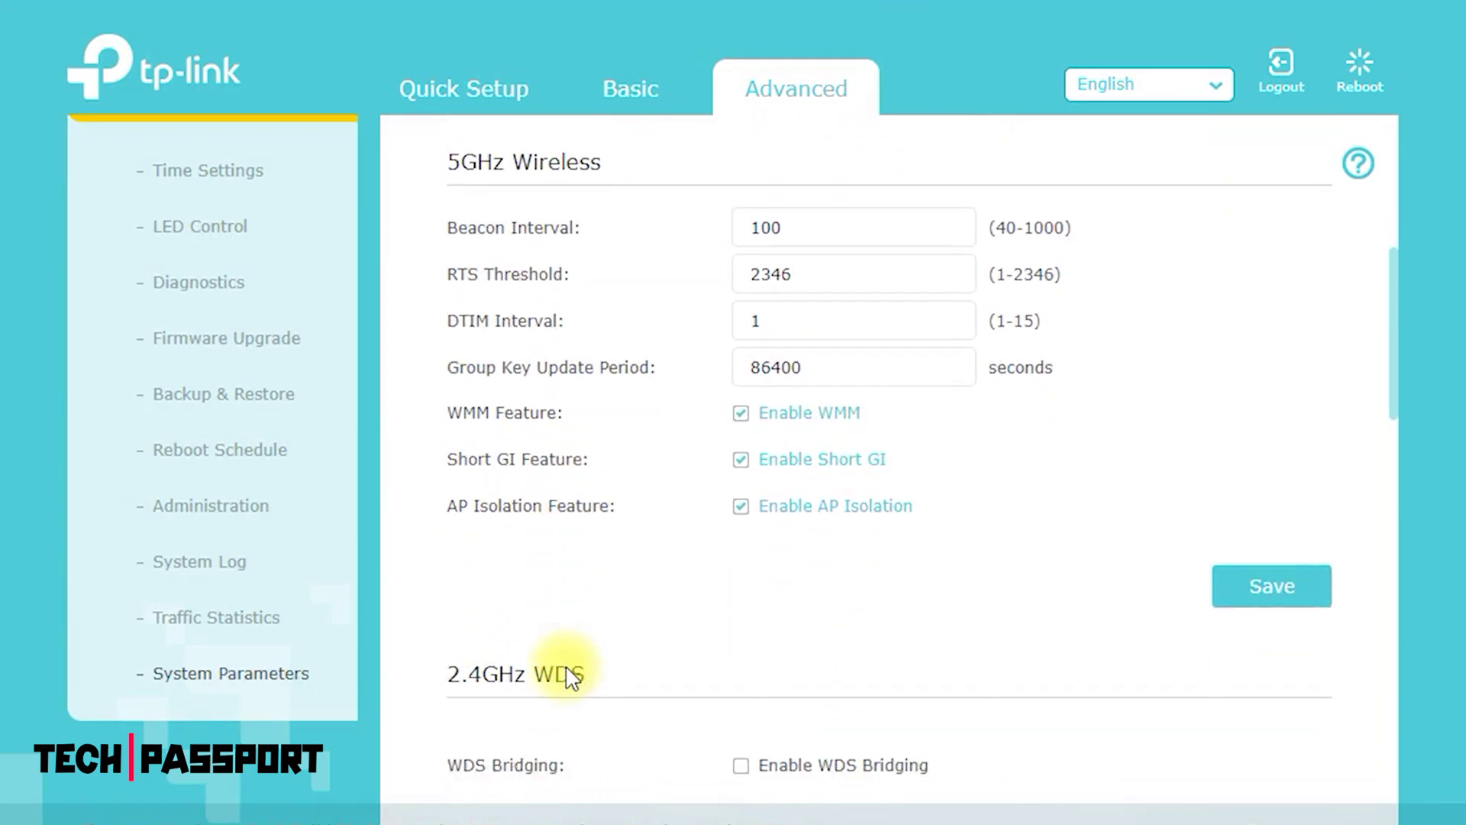
{"action": "scroll", "coordinate": [569, 676], "scroll_direction": "down", "scroll_amount": 6}
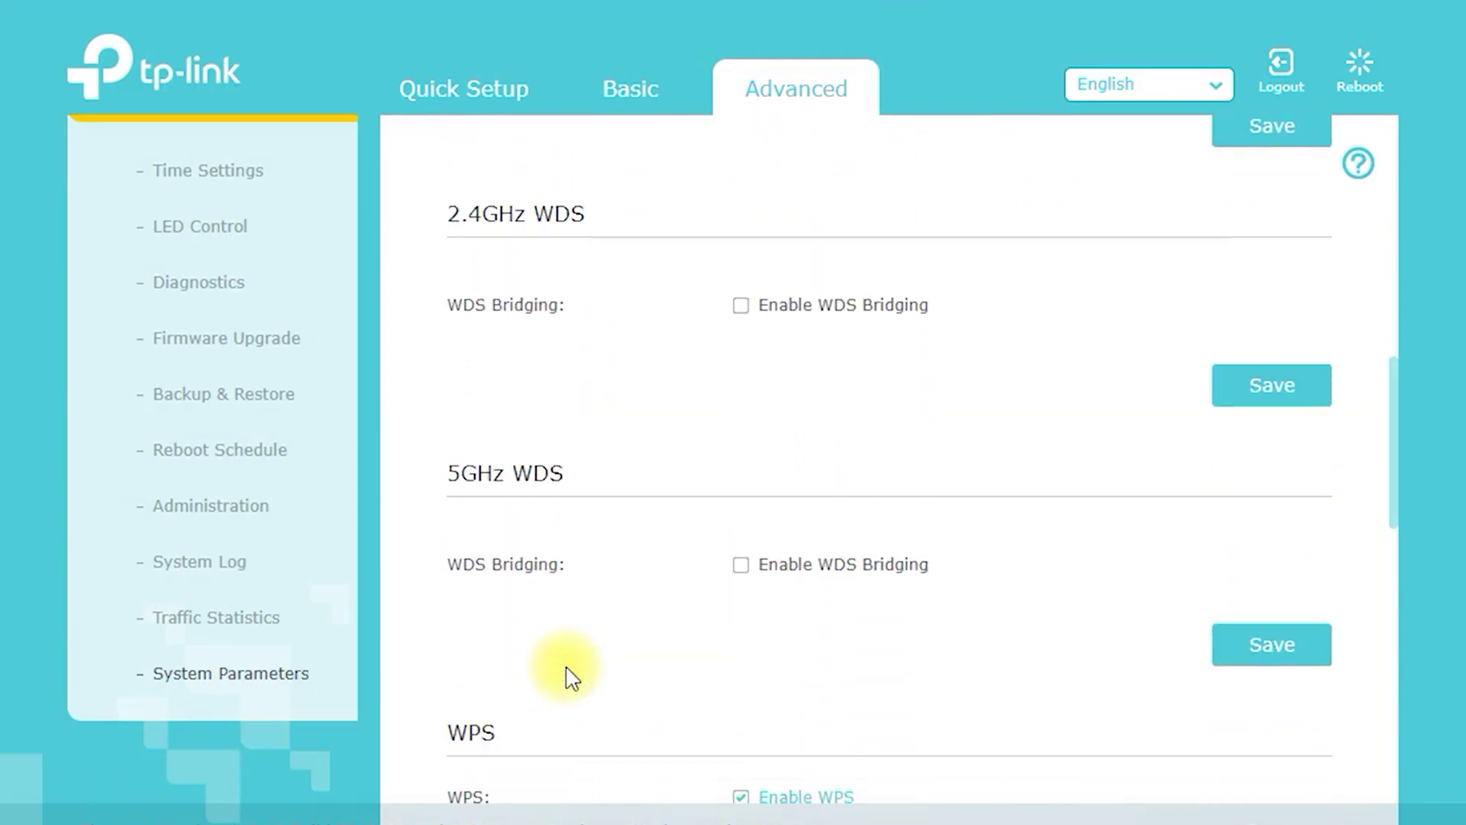
{"action": "scroll", "coordinate": [571, 677], "scroll_direction": "down", "scroll_amount": 8}
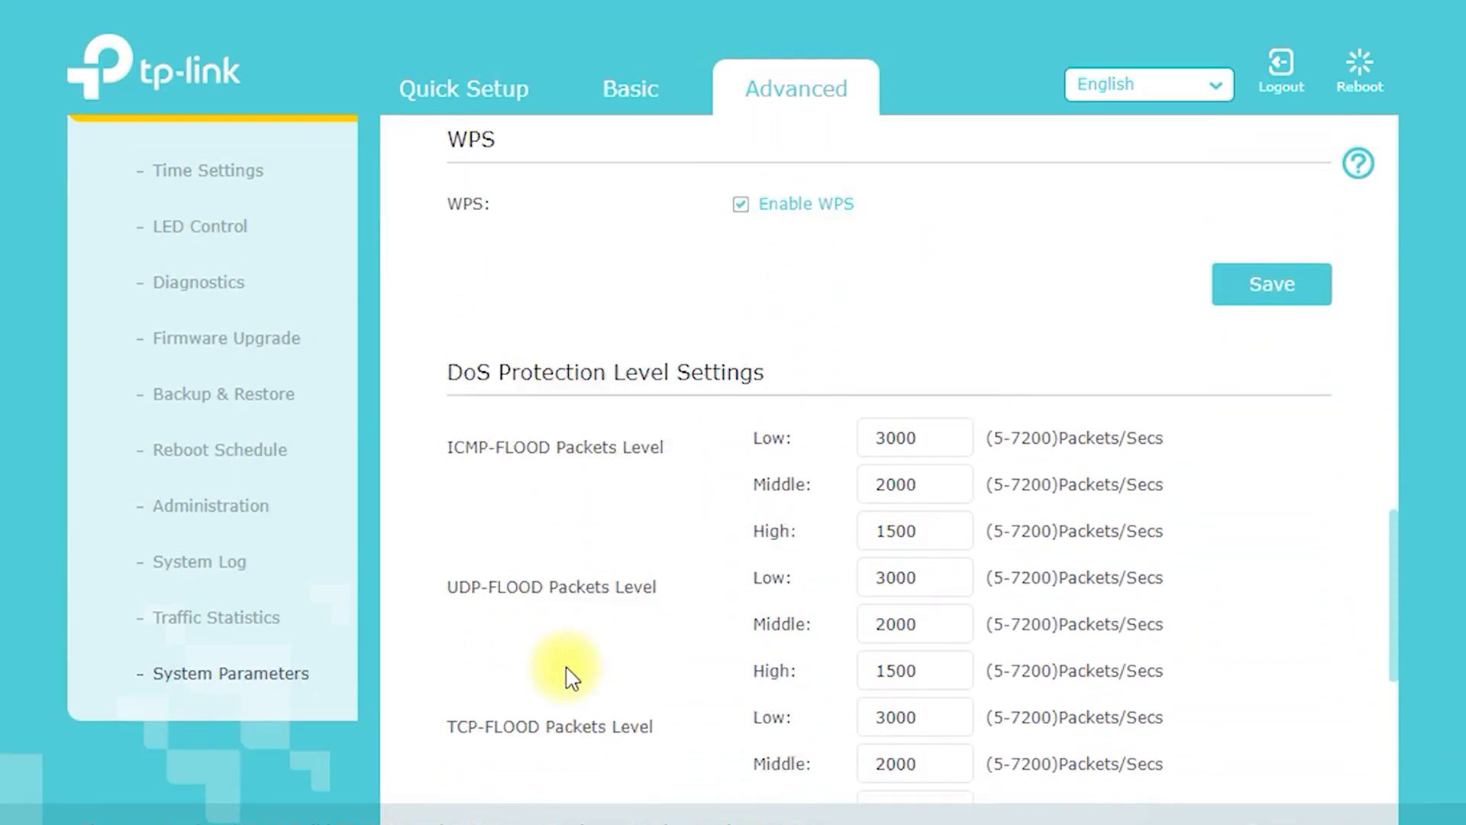
{"action": "scroll", "coordinate": [571, 677], "scroll_direction": "down", "scroll_amount": 6}
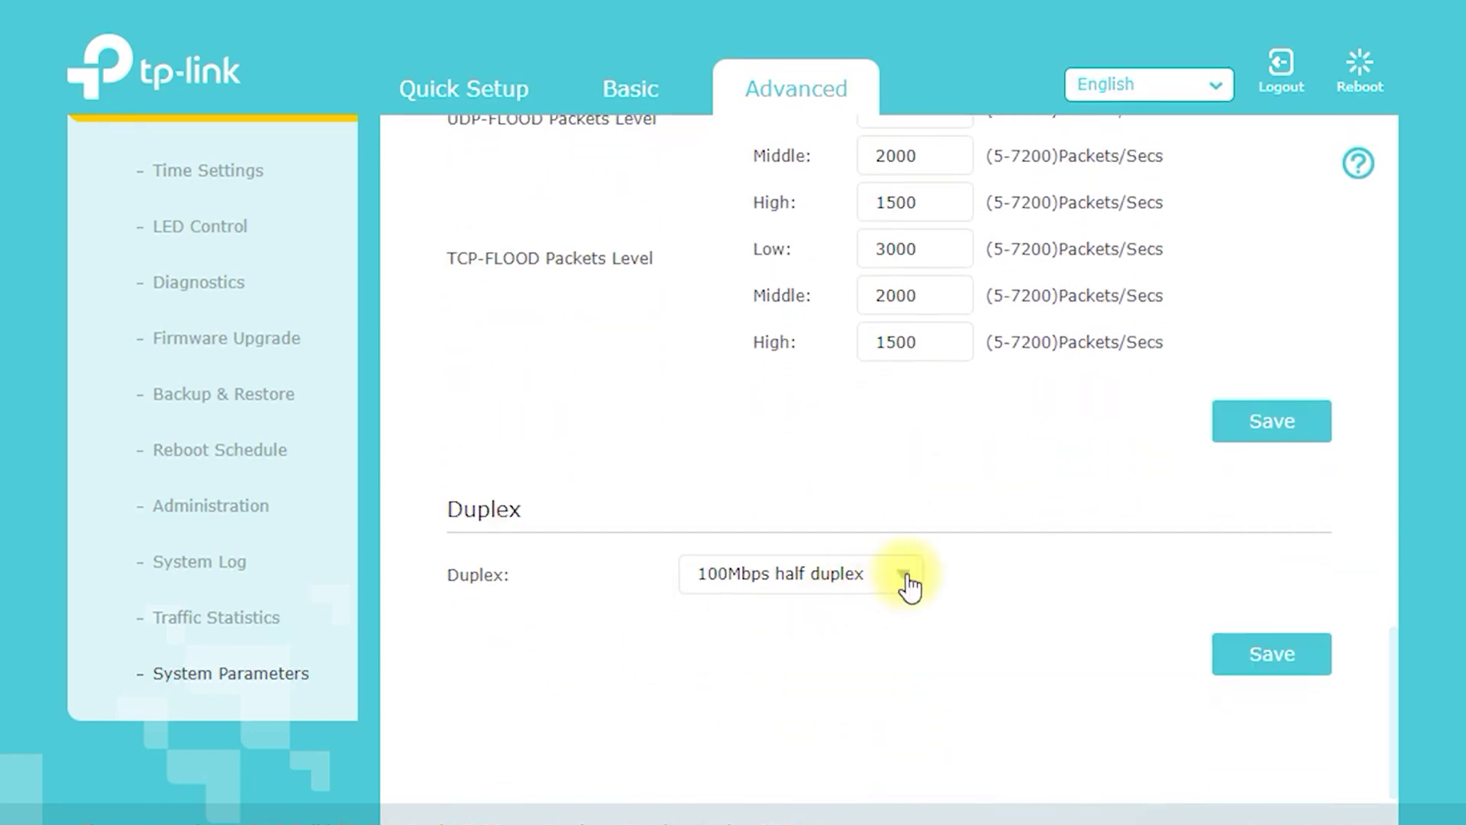
{"action": "left_click", "coordinate": [908, 586]}
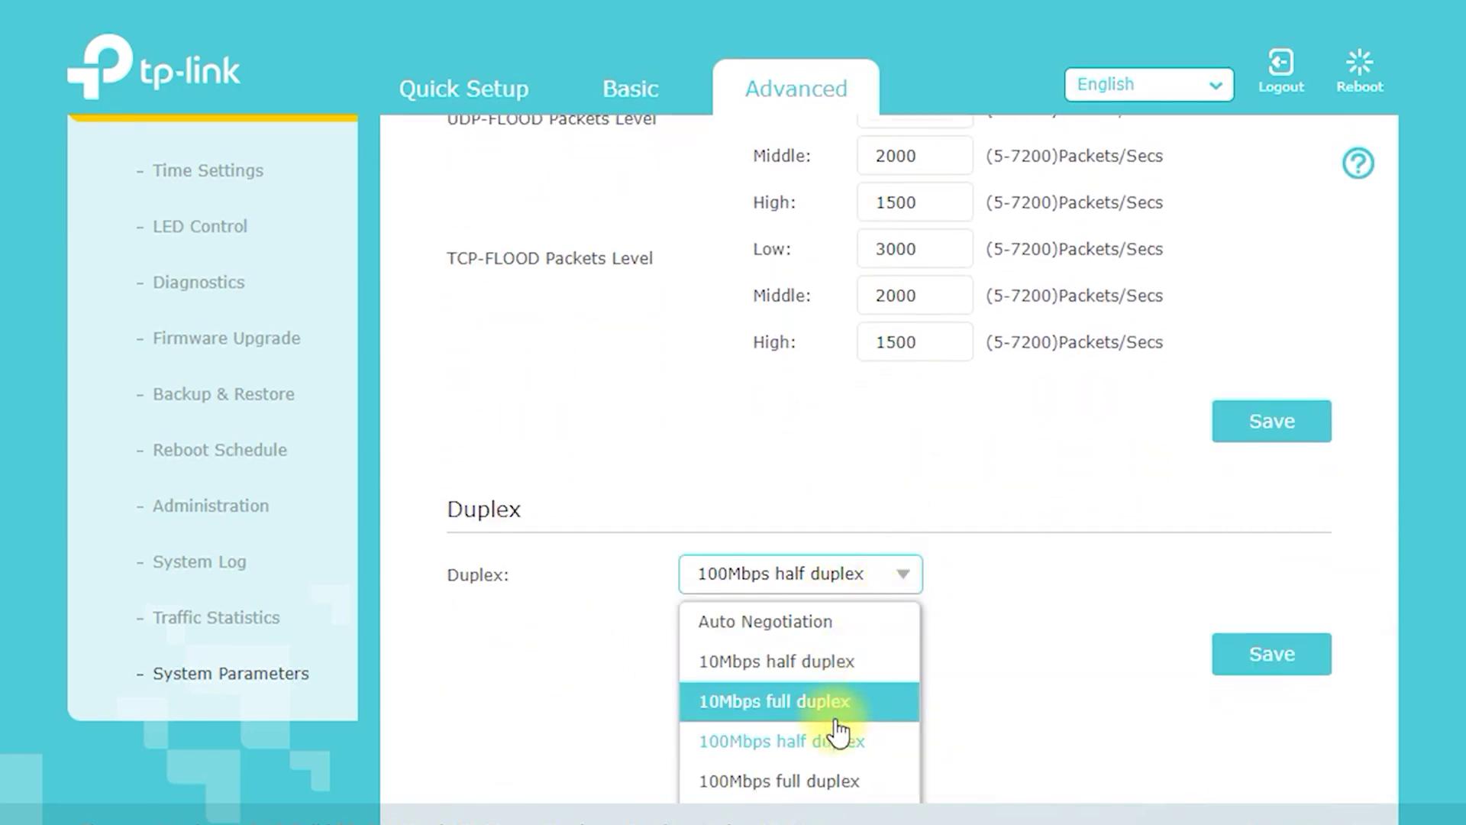